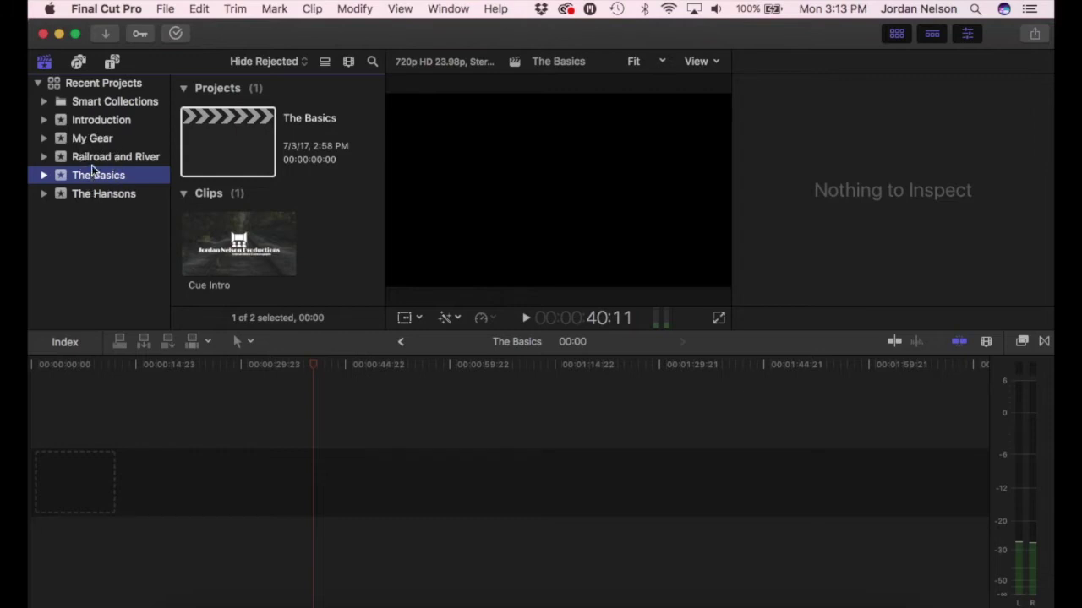
Step: Open the My Gear project, skim its timeline around the four-minute mark, and look through the clips in its event
{"action": "left_click", "coordinate": [95, 138]}
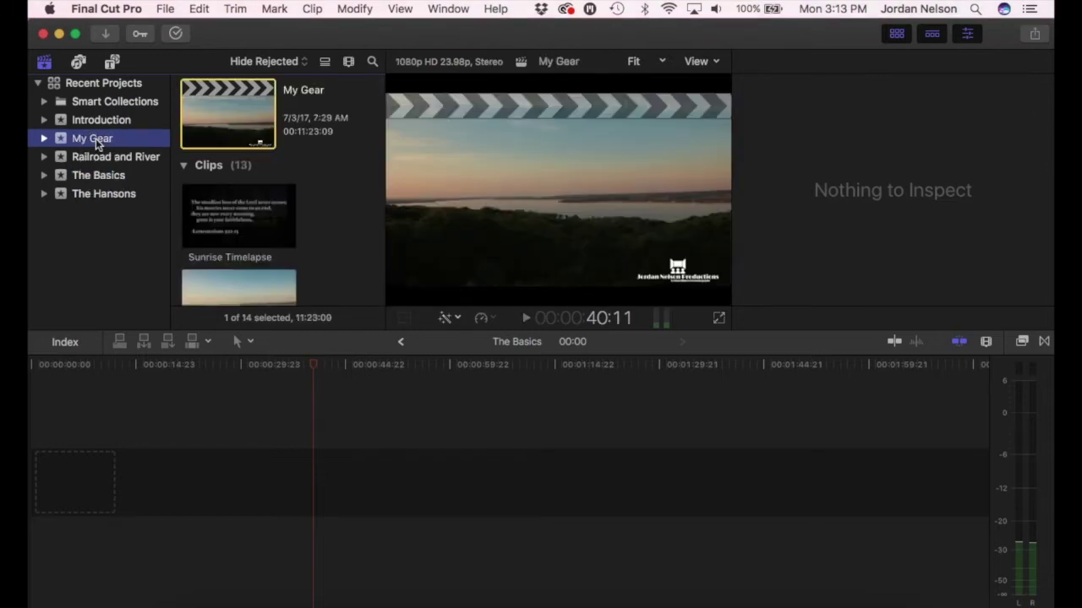
{"action": "double_click", "coordinate": [235, 127]}
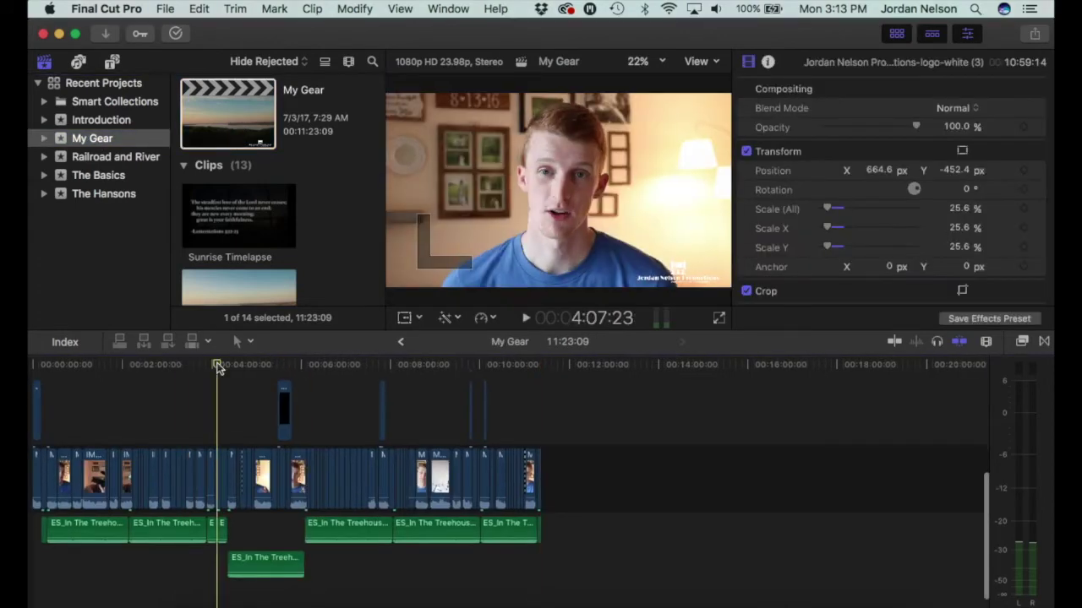
{"action": "left_click_drag", "start_coordinate": [209, 364], "coordinate": [241, 380]}
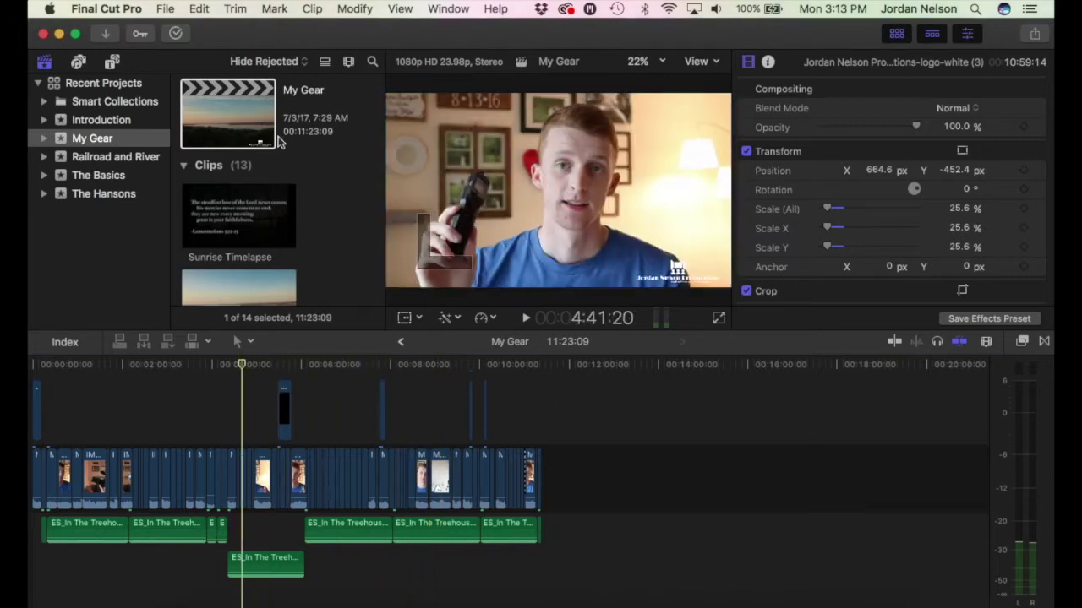
{"action": "scroll", "coordinate": [279, 142], "scroll_direction": "down", "scroll_amount": 15}
{"action": "scroll", "coordinate": [279, 142], "scroll_direction": "down", "scroll_amount": 15}
{"action": "scroll", "coordinate": [279, 142], "scroll_direction": "down", "scroll_amount": 15}
{"action": "scroll", "coordinate": [278, 142], "scroll_direction": "down", "scroll_amount": 5}
{"action": "scroll", "coordinate": [278, 142], "scroll_direction": "up", "scroll_amount": 15}
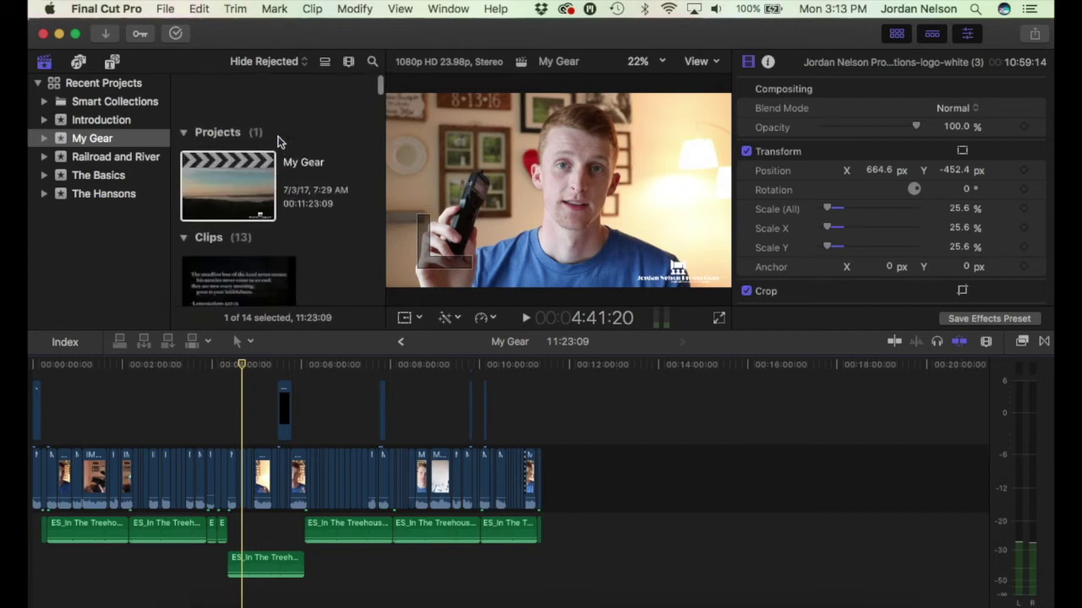
Step: Review the media import options for The Basics event and preview Cue Intro.mp4 from the Desktop, closing the import without adding files
{"action": "left_click", "coordinate": [85, 175]}
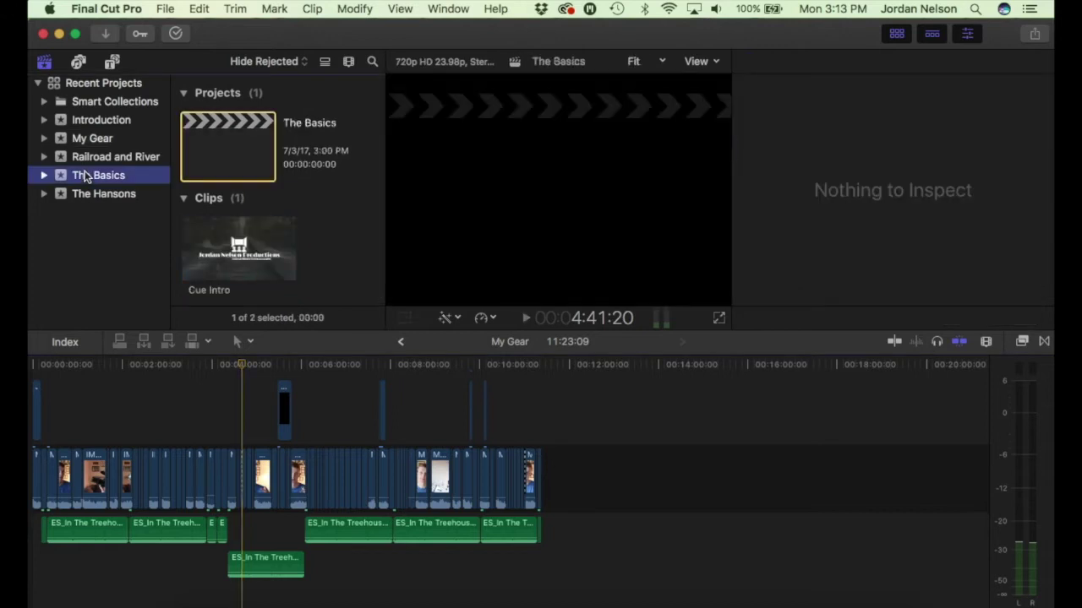
{"action": "left_click", "coordinate": [164, 8]}
{"action": "mouse_move", "coordinate": [253, 108]}
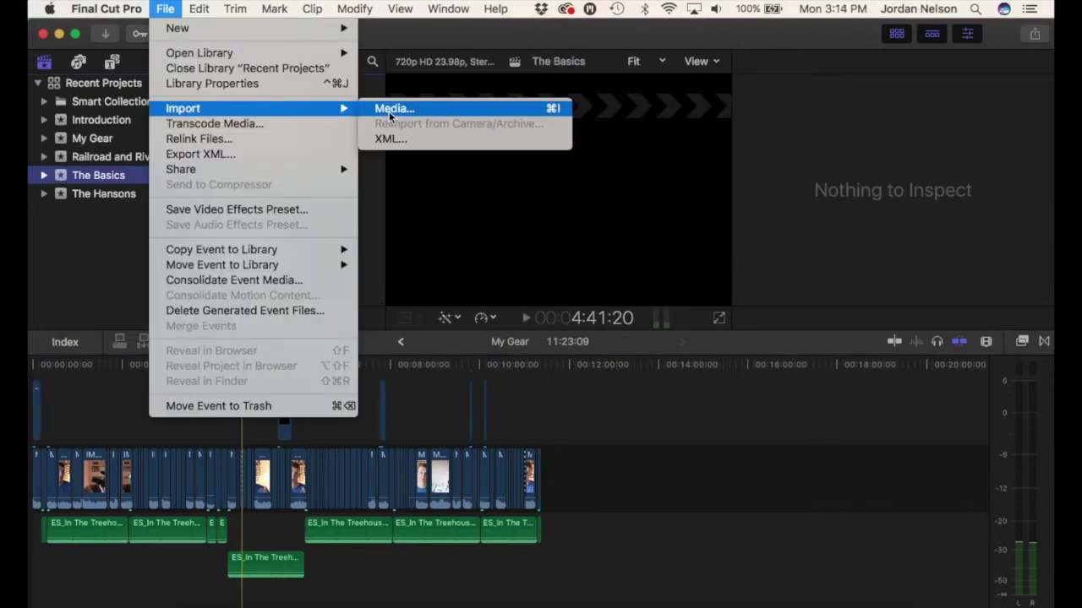
{"action": "left_click", "coordinate": [388, 116]}
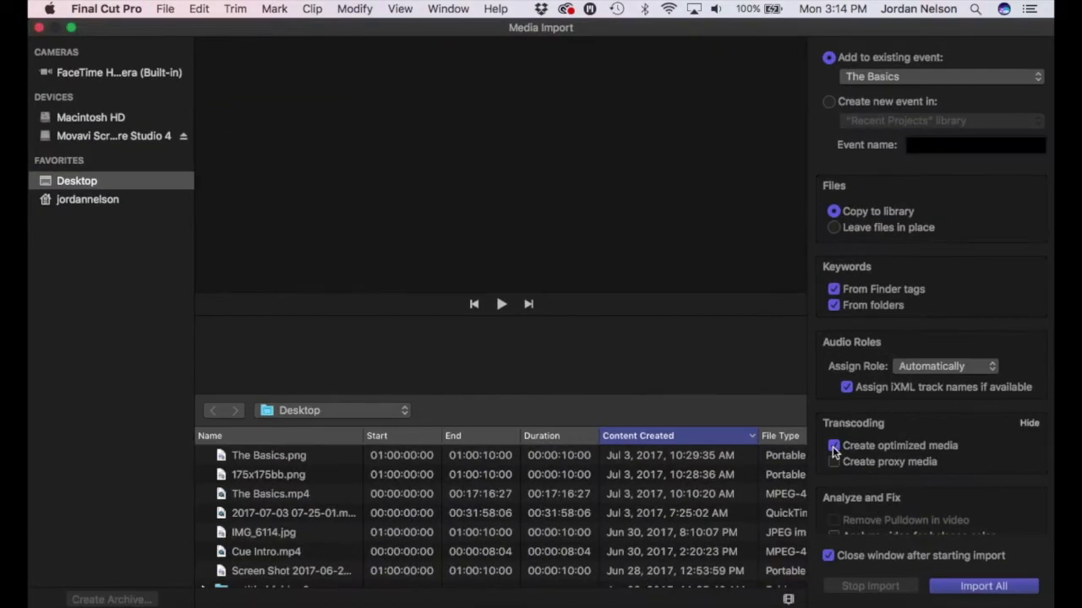
{"action": "left_click", "coordinate": [834, 447]}
{"action": "left_click", "coordinate": [286, 513]}
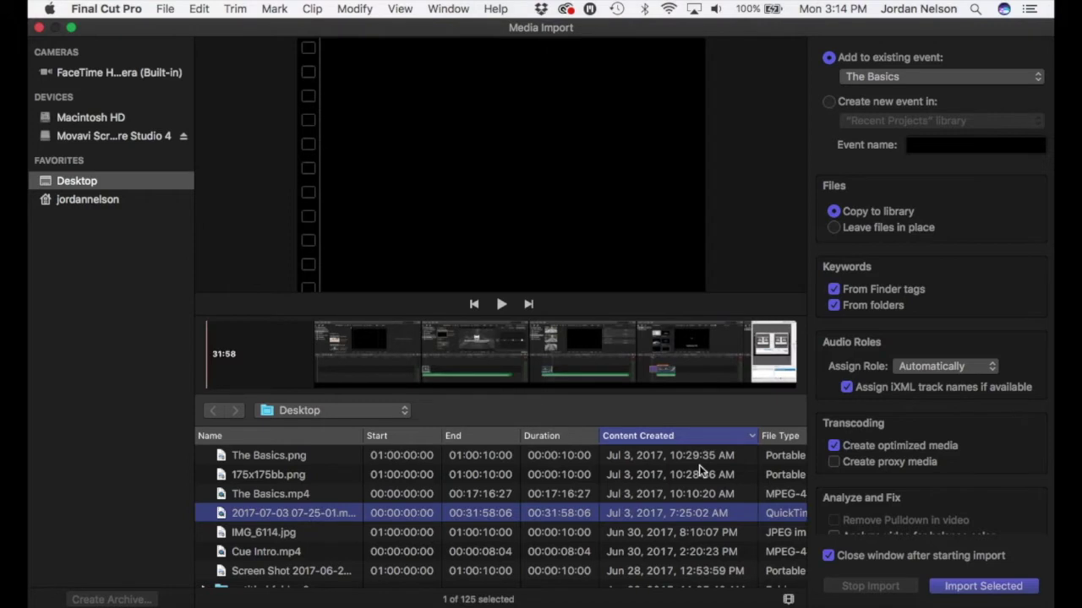
{"action": "scroll", "coordinate": [621, 473], "scroll_direction": "down", "scroll_amount": 5}
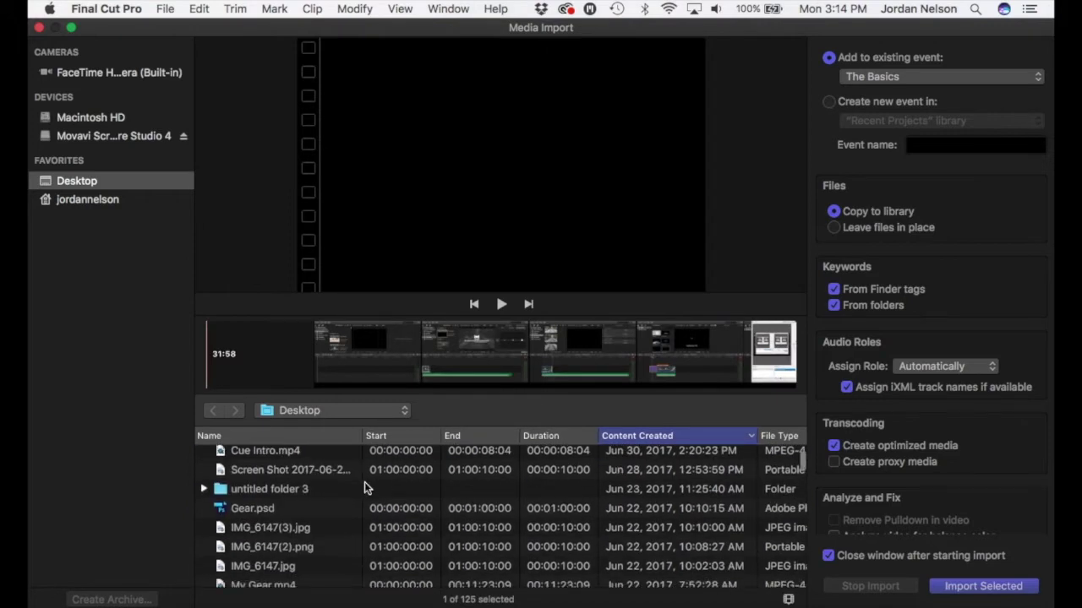
{"action": "left_click", "coordinate": [299, 452]}
{"action": "scroll", "coordinate": [325, 484], "scroll_direction": "up", "scroll_amount": 2}
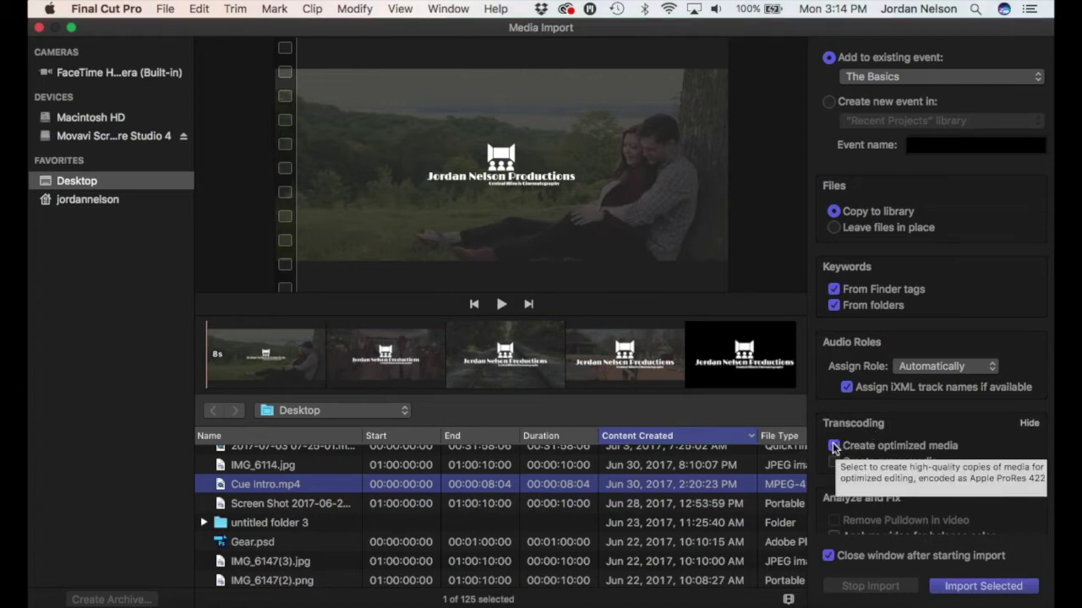
{"action": "left_click", "coordinate": [39, 27]}
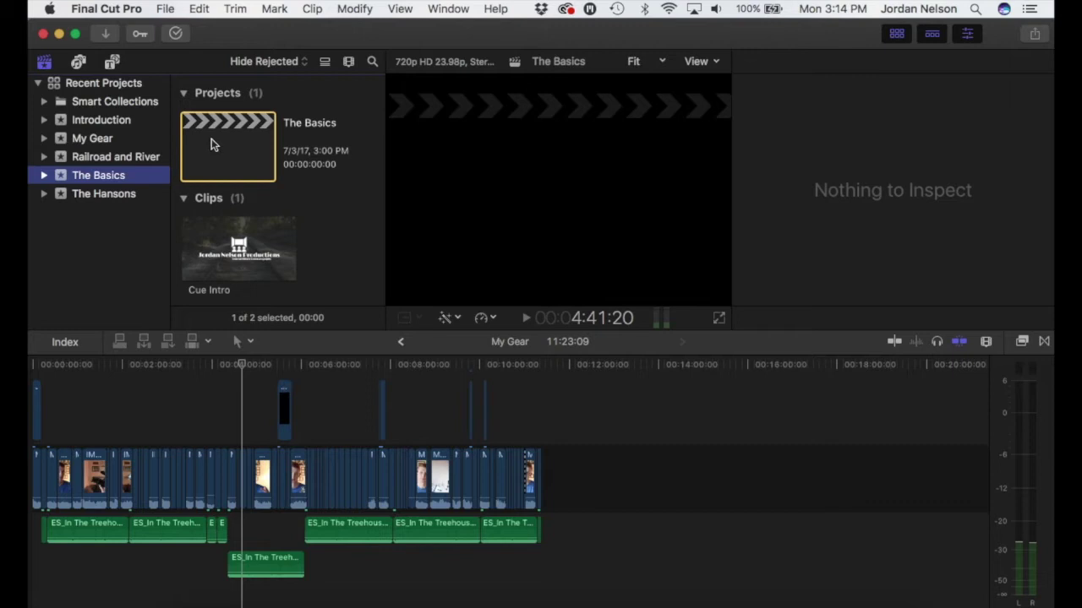
Step: Open The Basics project and append the whole Cue Intro clip, followed by its opening 02:09 range, to the timeline
{"action": "double_click", "coordinate": [250, 153]}
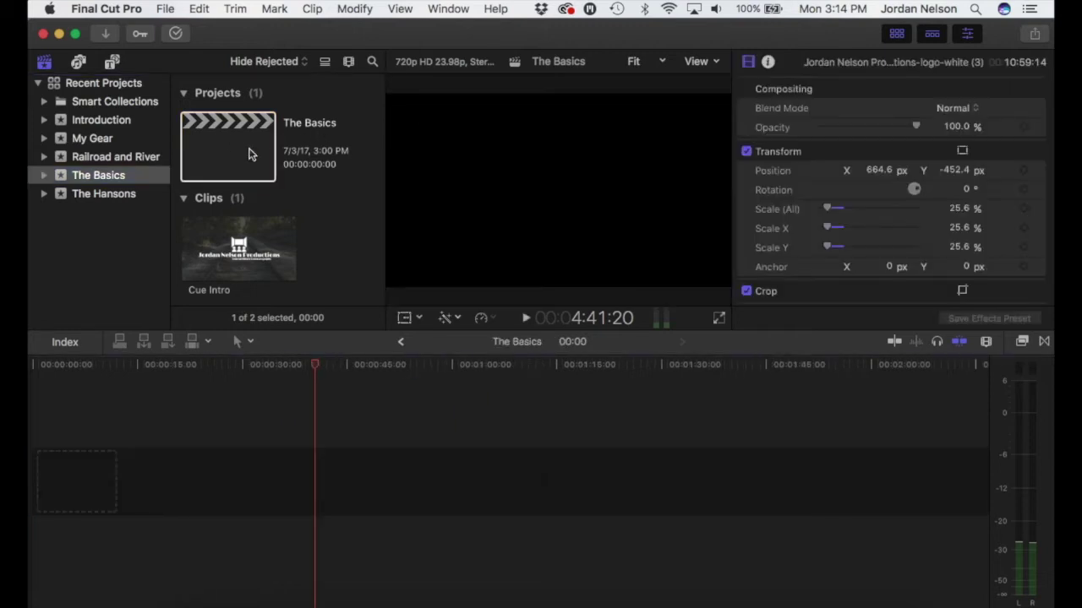
{"action": "left_click_drag", "start_coordinate": [236, 228], "coordinate": [78, 478]}
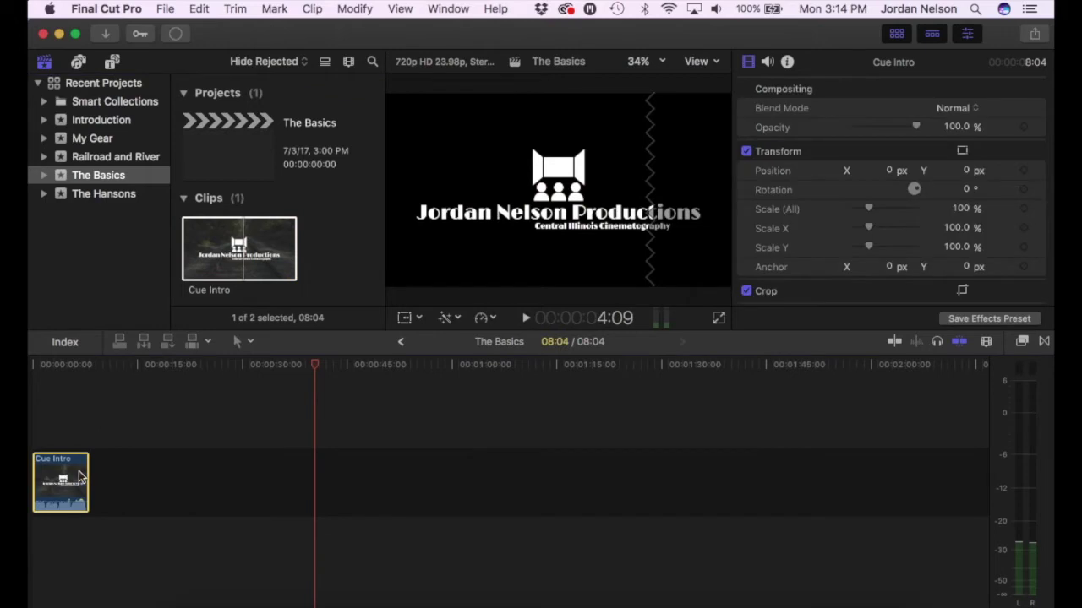
{"action": "left_click", "coordinate": [334, 212]}
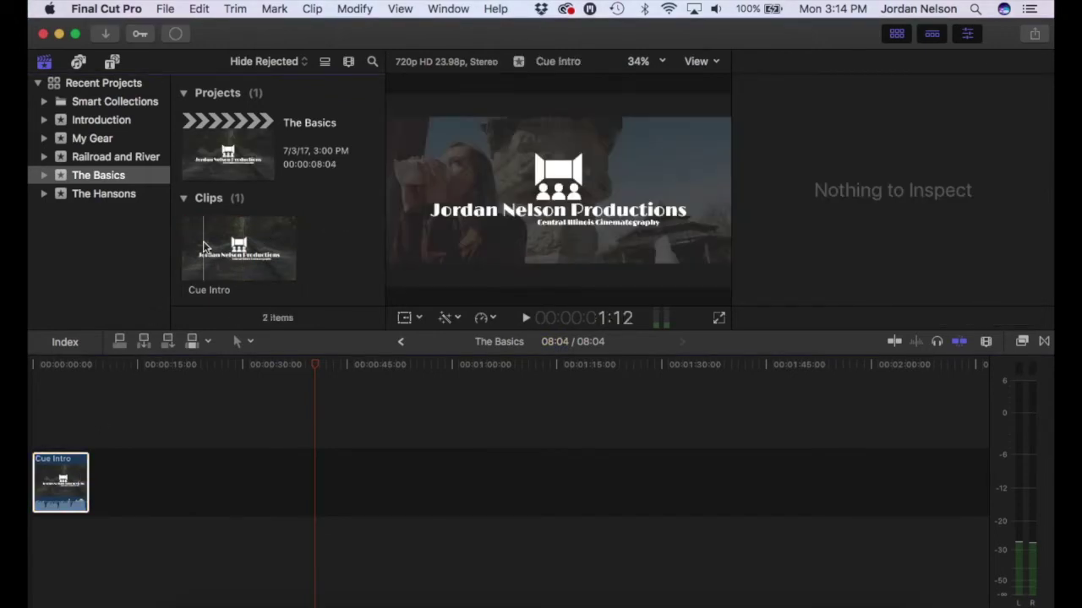
{"action": "left_click", "coordinate": [205, 243]}
{"action": "left_click_drag", "start_coordinate": [294, 240], "coordinate": [116, 473]}
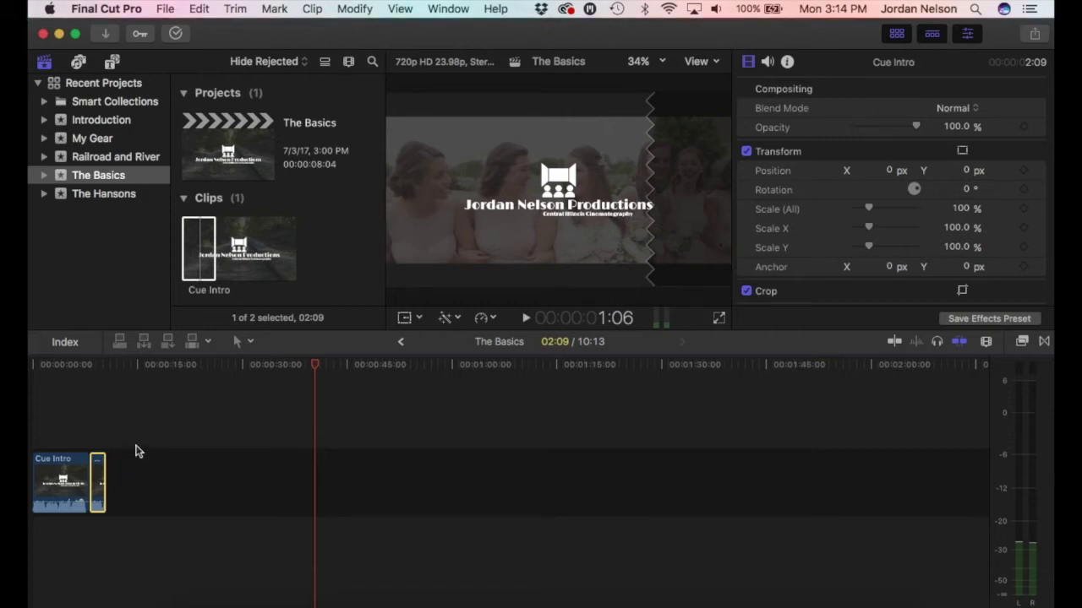
Step: Look through the Photos, iTunes and Sound Effects media sources and the media import command
{"action": "left_click", "coordinate": [79, 63]}
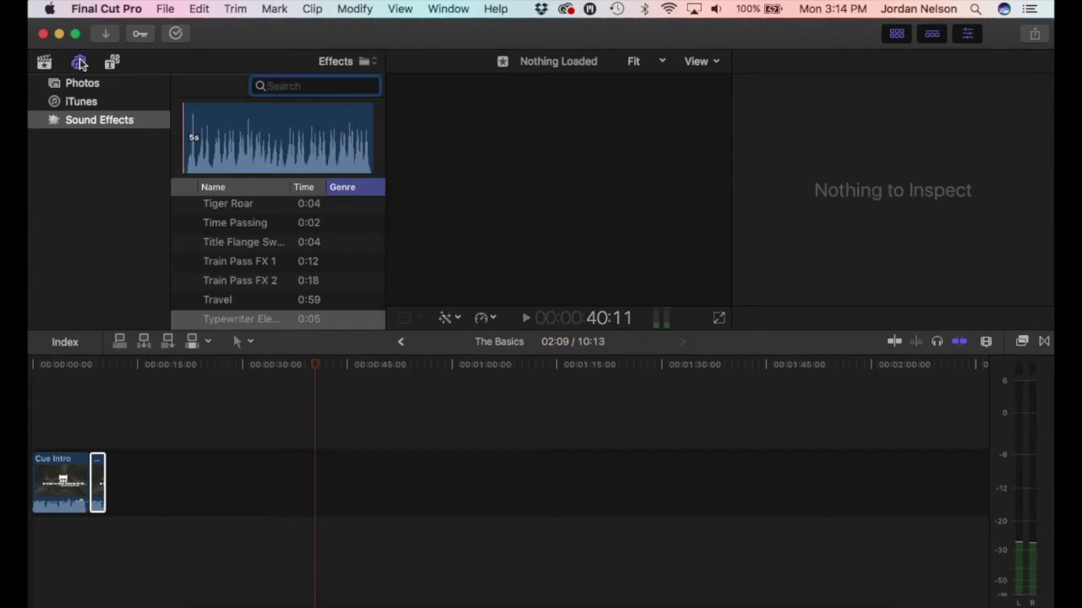
{"action": "left_click", "coordinate": [82, 103]}
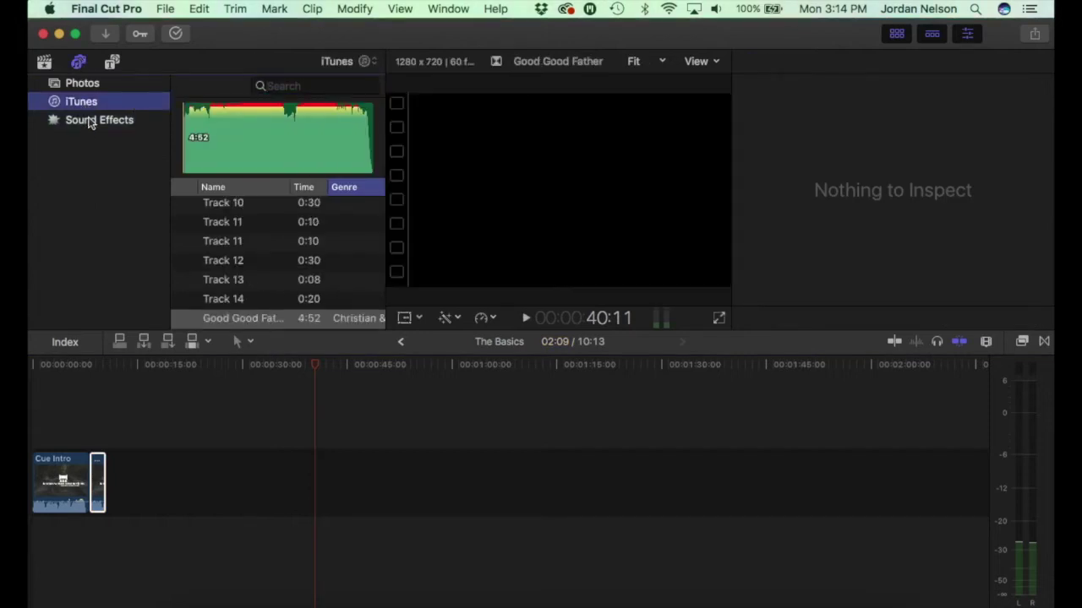
{"action": "left_click", "coordinate": [90, 122]}
{"action": "left_click", "coordinate": [93, 84]}
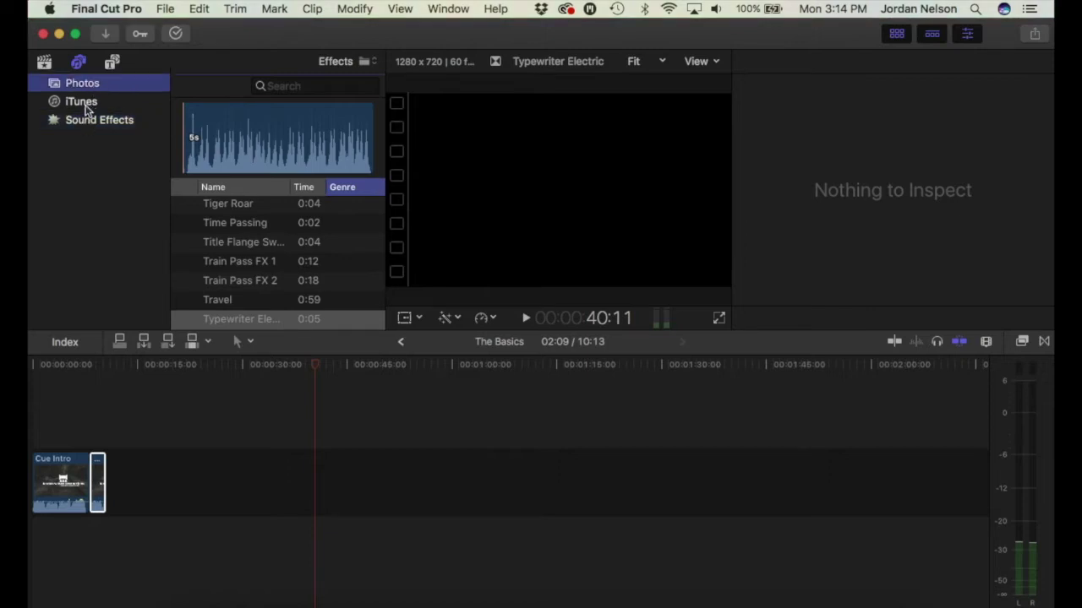
{"action": "left_click", "coordinate": [84, 103]}
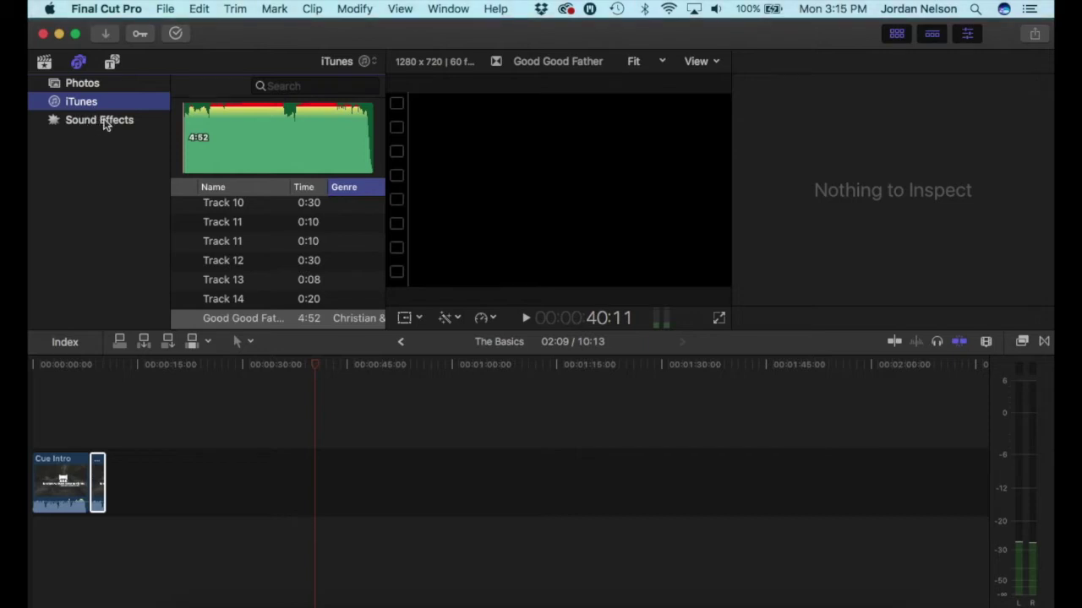
{"action": "mouse_move", "coordinate": [194, 232]}
{"action": "left_click", "coordinate": [165, 9]}
{"action": "mouse_move", "coordinate": [255, 110]}
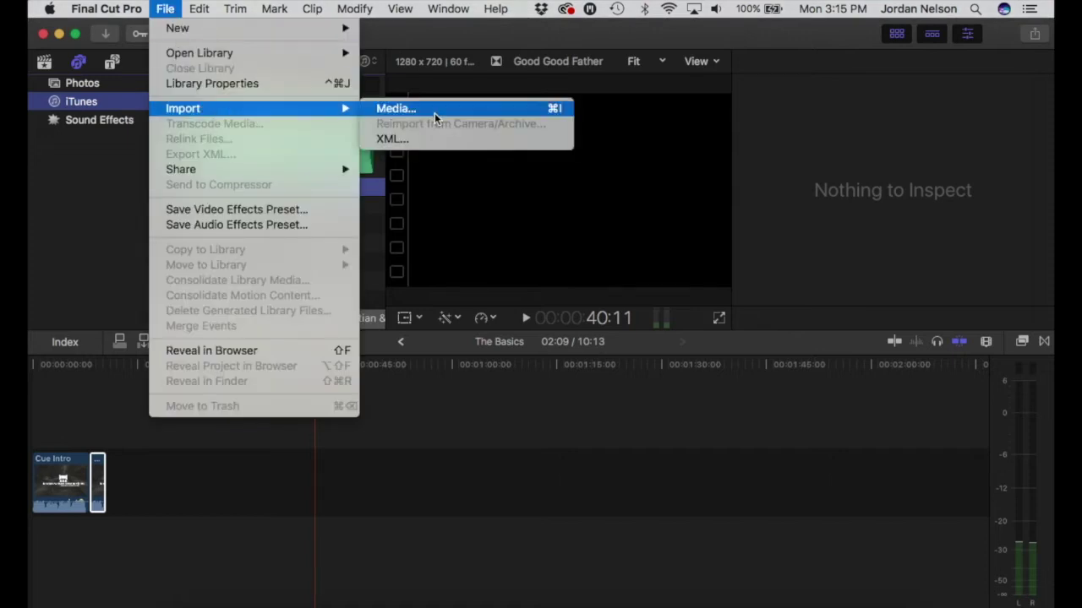
{"action": "left_click", "coordinate": [98, 218]}
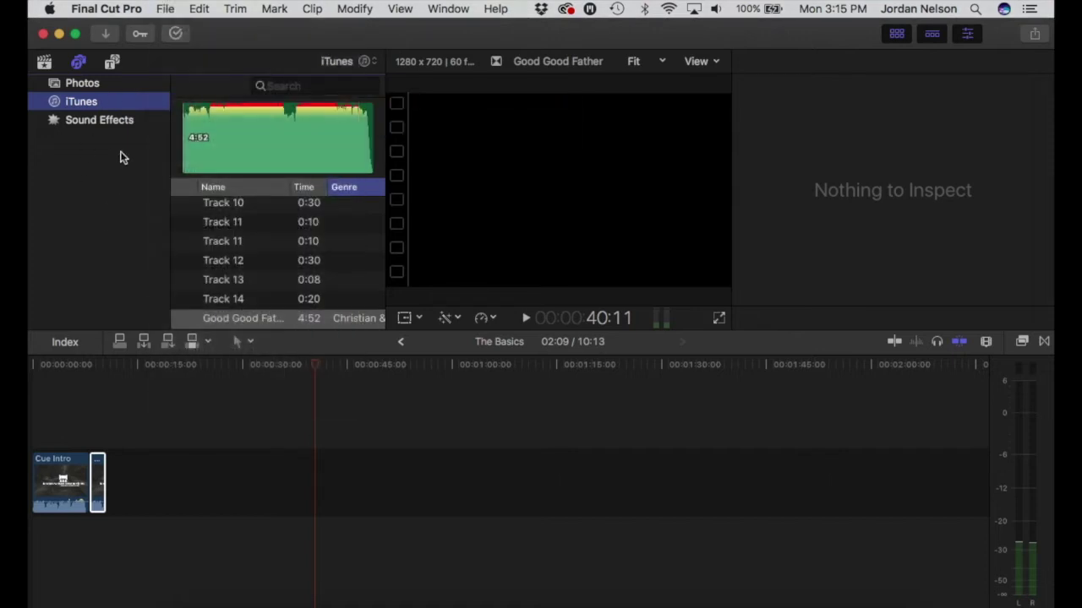
Step: Add the ES_In The Treehouse 1 music from the Introduction event beneath the Cue Intro clips at the timeline's start
{"action": "left_click", "coordinate": [44, 62]}
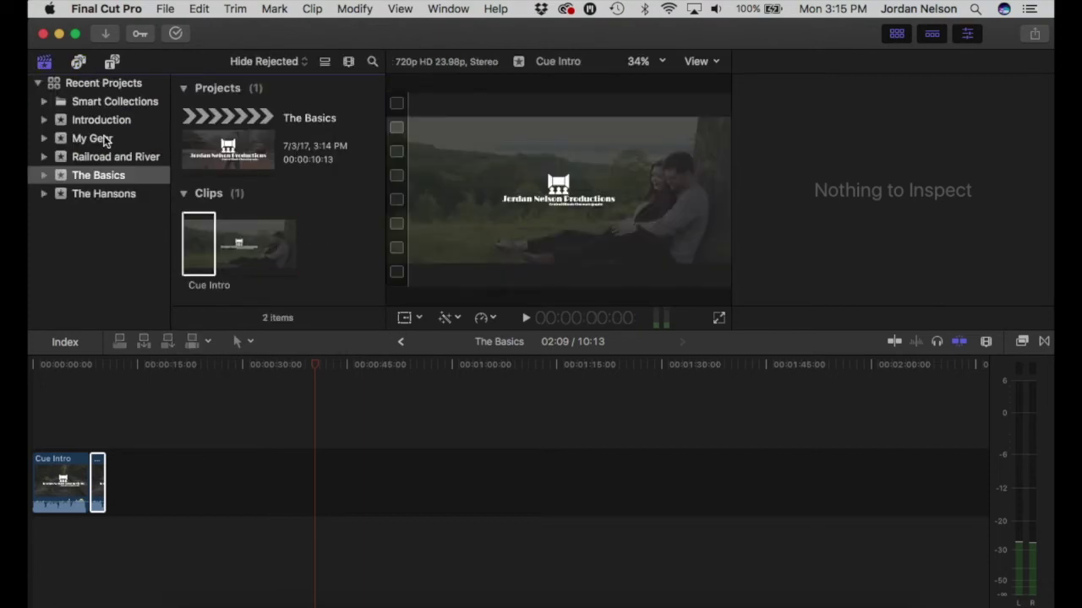
{"action": "left_click", "coordinate": [108, 120]}
{"action": "scroll", "coordinate": [251, 207], "scroll_direction": "down", "scroll_amount": 10}
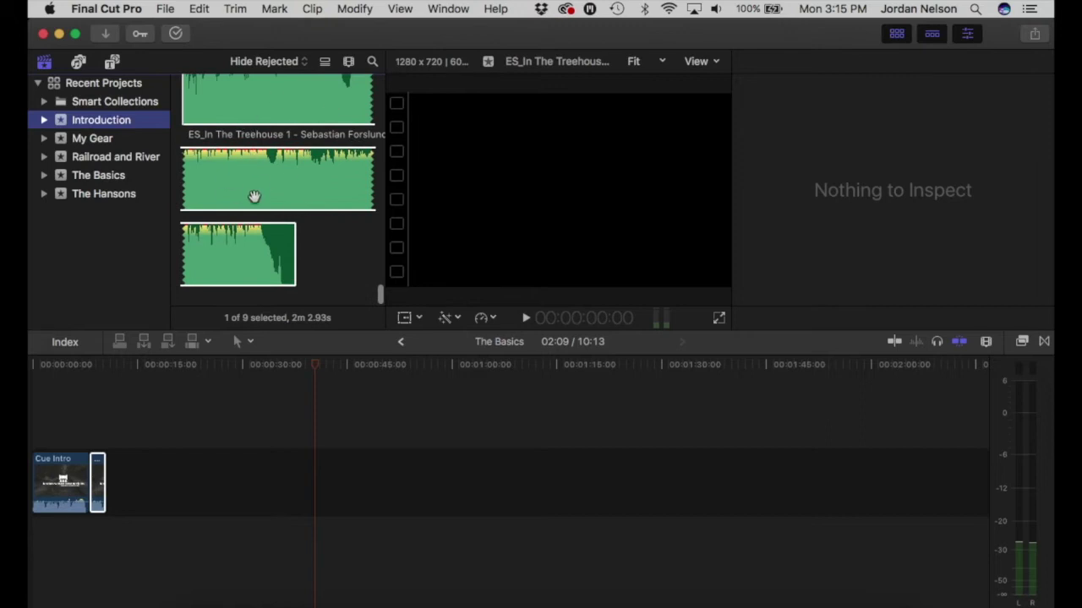
{"action": "left_click_drag", "start_coordinate": [271, 184], "coordinate": [53, 533]}
Step: Raise the music clip's volume to 4.0 dB and increase the first Cue Intro clip's audio level
{"action": "left_click", "coordinate": [296, 365]}
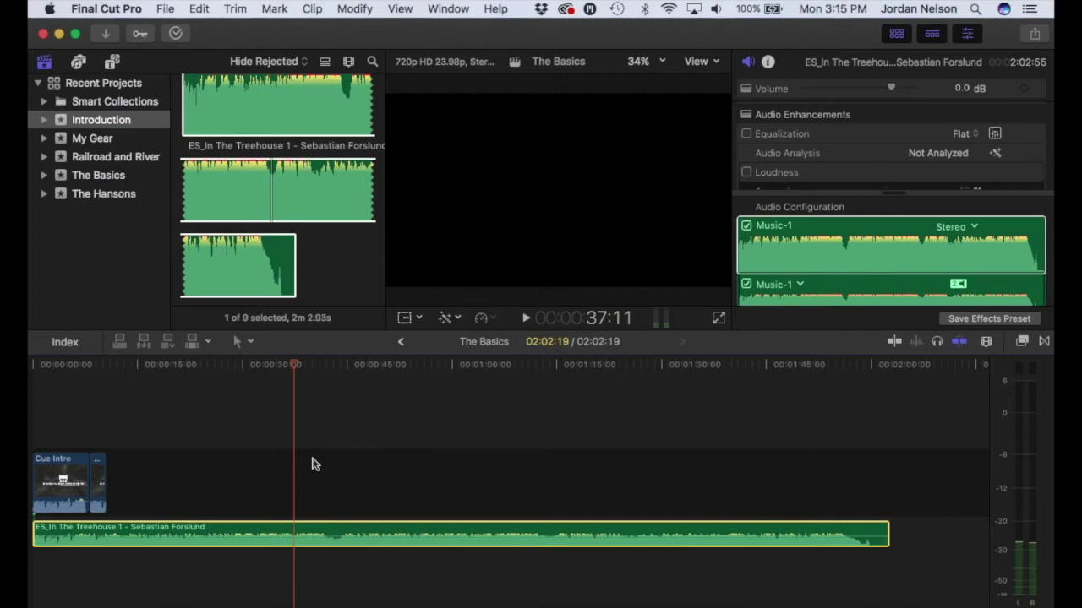
{"action": "mouse_move", "coordinate": [358, 535]}
{"action": "left_mouse_down"}
{"action": "mouse_move", "coordinate": [357, 525]}
{"action": "mouse_move", "coordinate": [358, 549]}
{"action": "mouse_move", "coordinate": [364, 534]}
{"action": "left_mouse_up"}
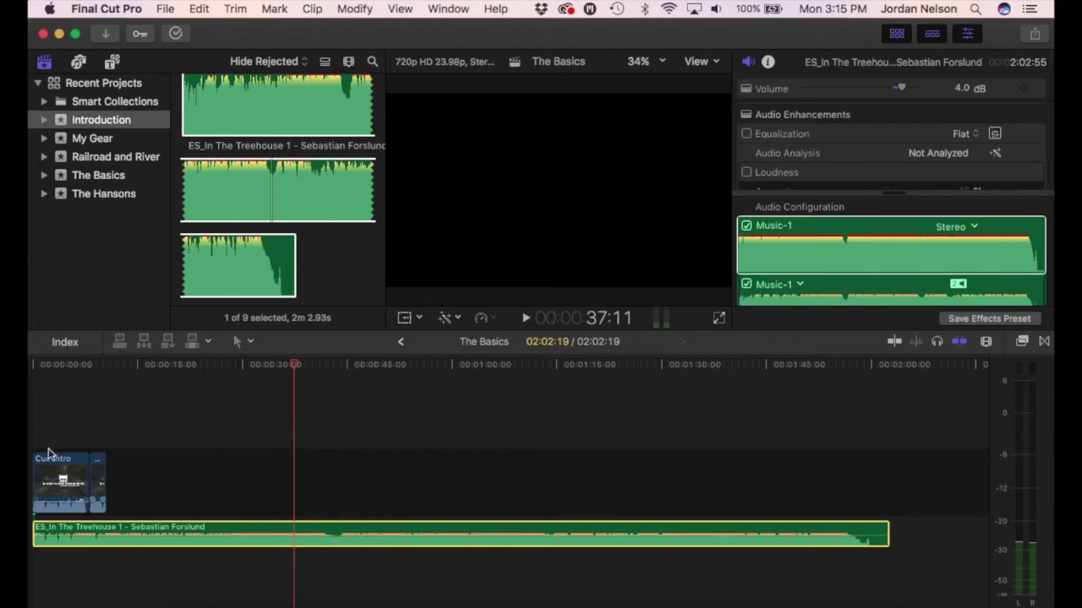
{"action": "left_click_drag", "start_coordinate": [59, 496], "coordinate": [62, 496]}
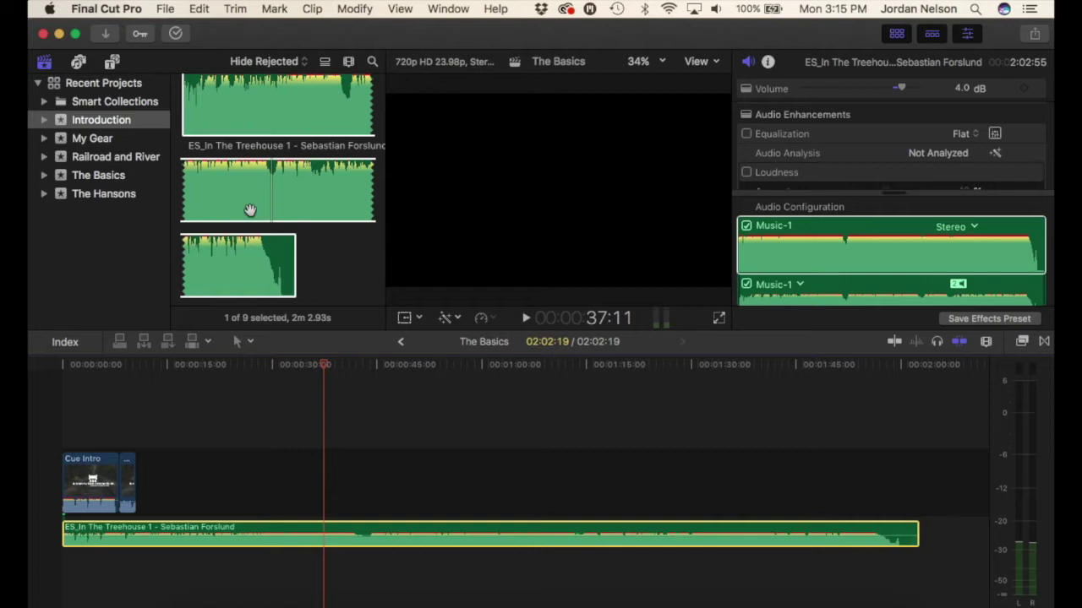
Step: Append the Clouds generator after the second Cue Intro clip in The Basics timeline and skim through it
{"action": "left_click", "coordinate": [91, 176]}
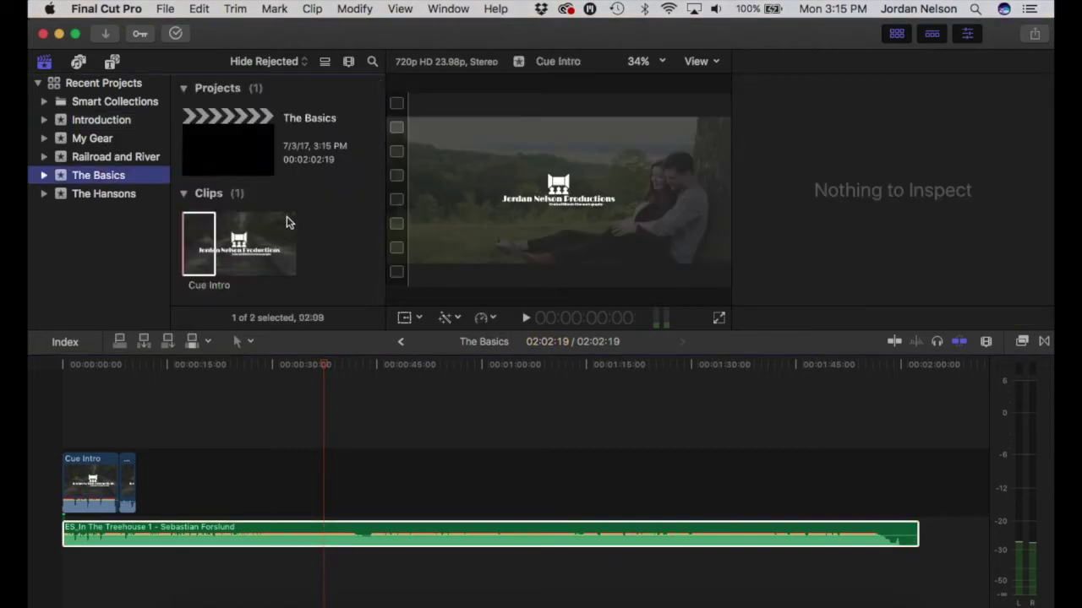
{"action": "left_click", "coordinate": [114, 62]}
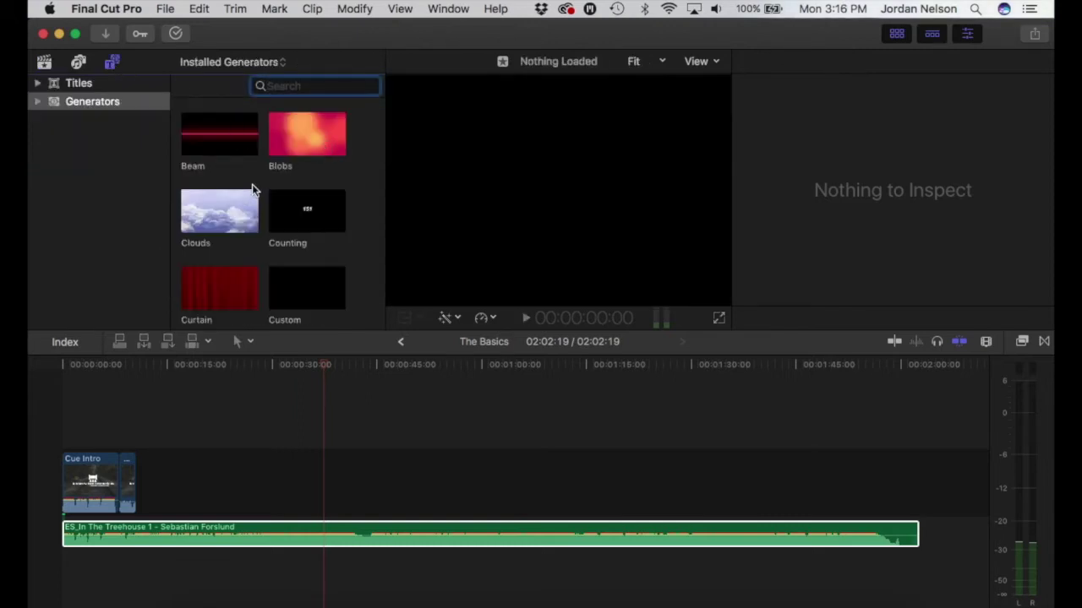
{"action": "left_click", "coordinate": [101, 83]}
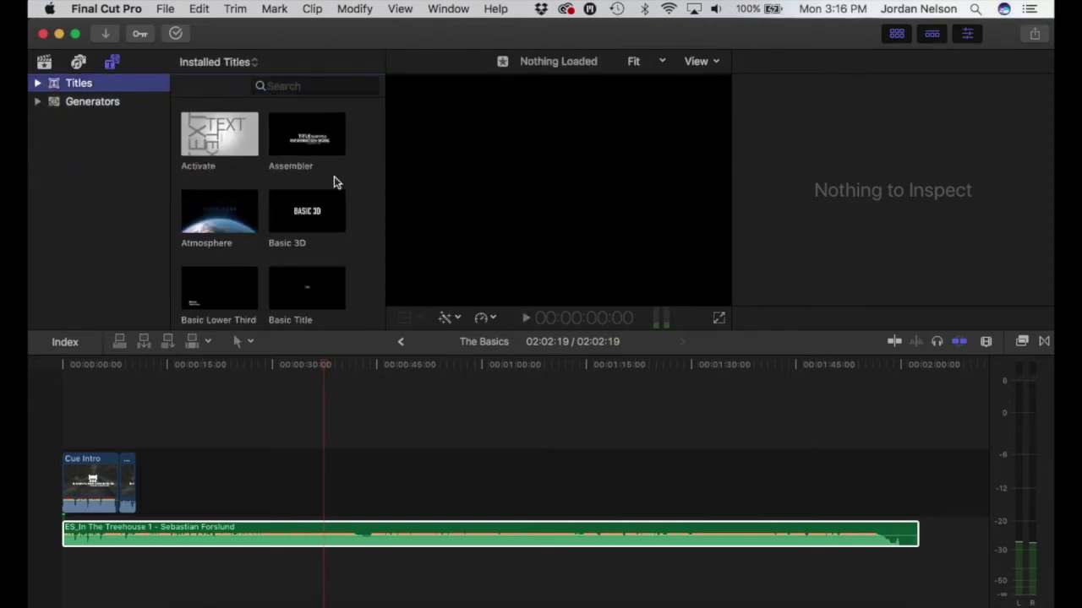
{"action": "left_click", "coordinate": [93, 102]}
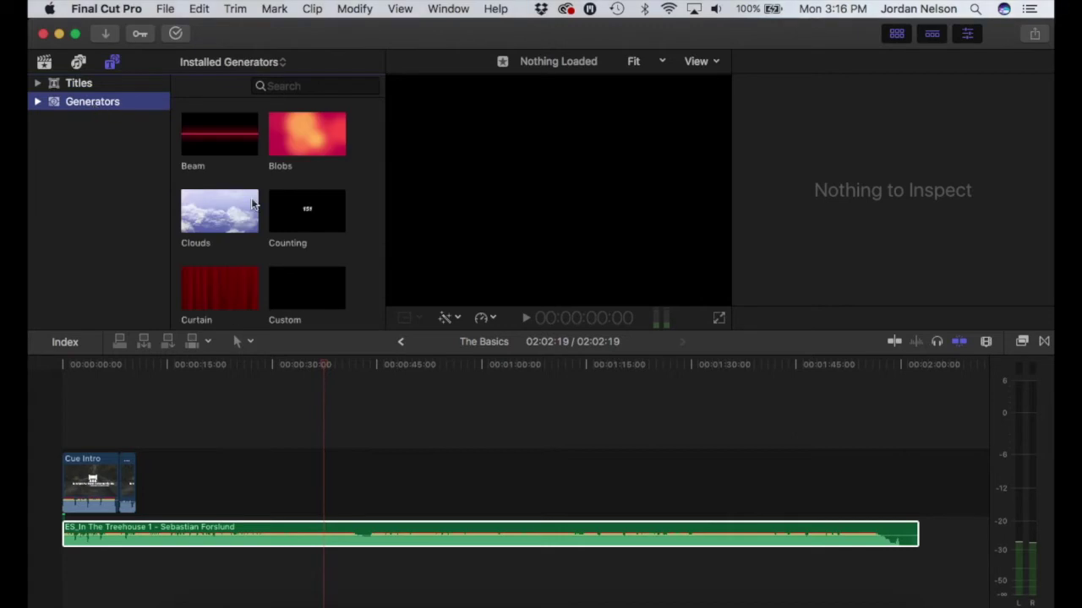
{"action": "left_click", "coordinate": [211, 224]}
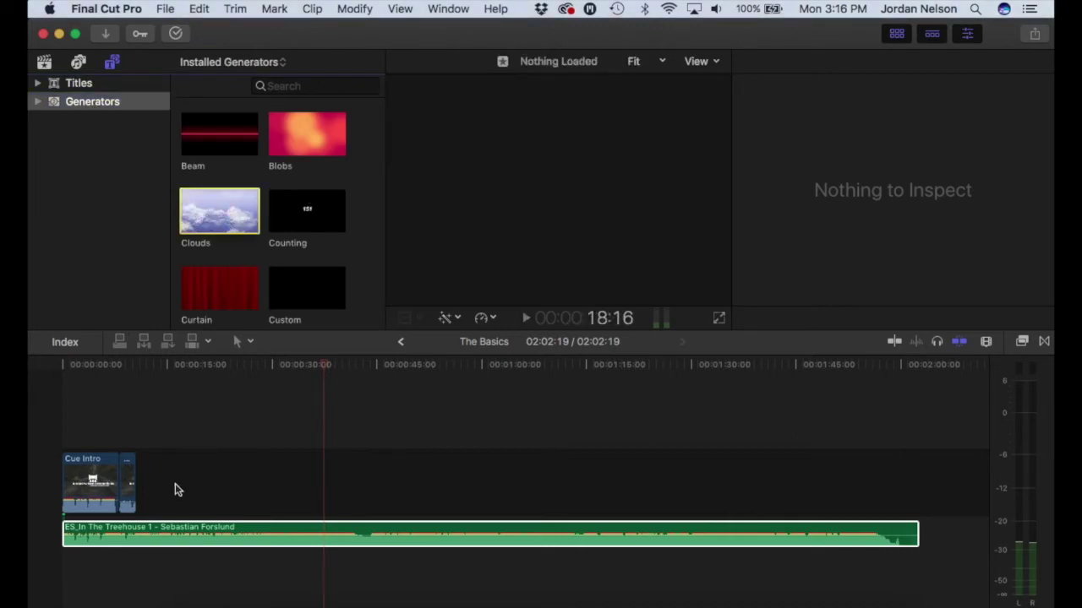
{"action": "left_click_drag", "start_coordinate": [221, 221], "coordinate": [195, 488]}
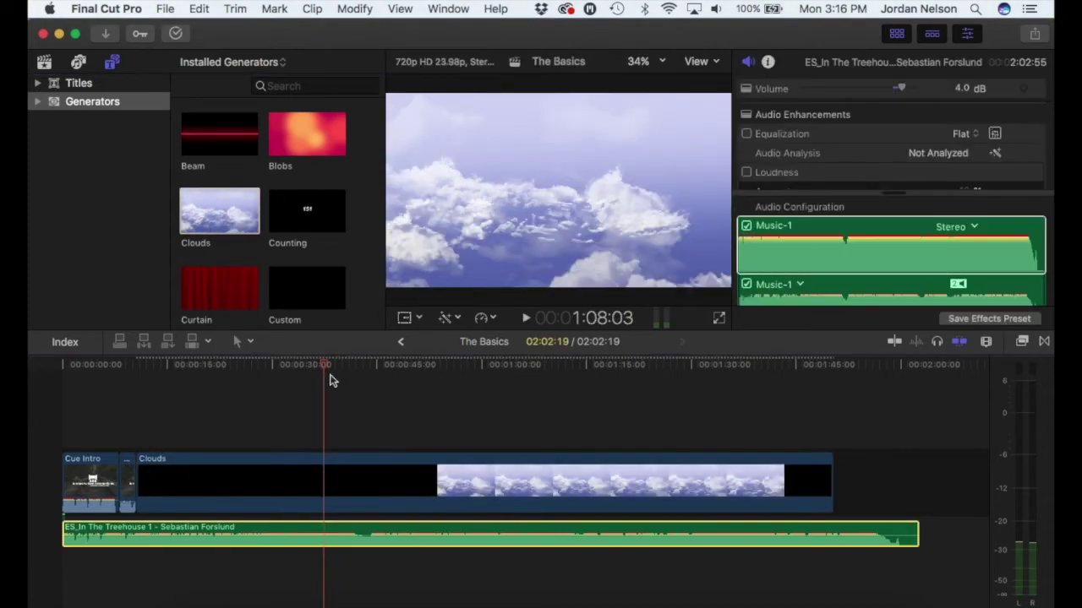
{"action": "left_click", "coordinate": [282, 376]}
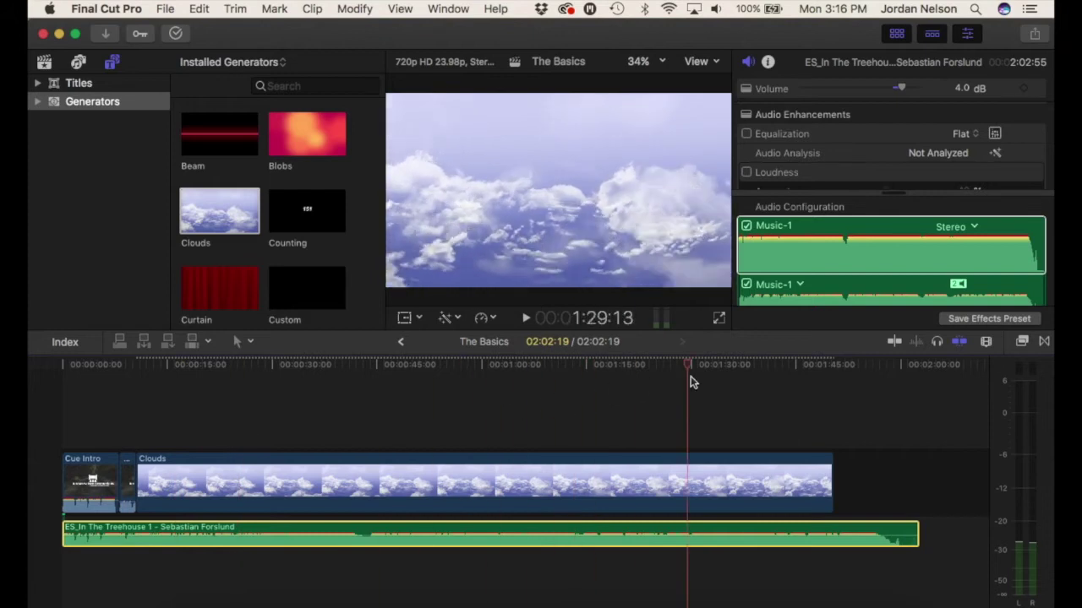
Step: Delete the Clouds generator clip from the timeline
{"action": "left_click", "coordinate": [85, 84]}
{"action": "left_click", "coordinate": [280, 463]}
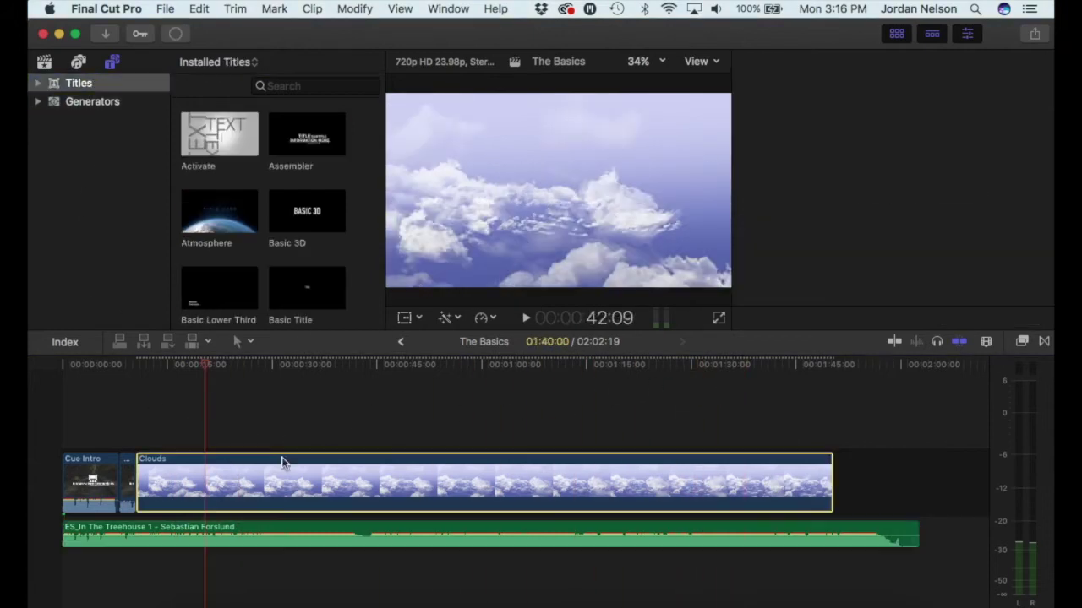
{"action": "key", "text": "Delete"}
Step: Browse the installed titles, from the basic ones through to the Comic Book themed set
{"action": "scroll", "coordinate": [296, 179], "scroll_direction": "down", "scroll_amount": 10}
{"action": "scroll", "coordinate": [296, 179], "scroll_direction": "down", "scroll_amount": 15}
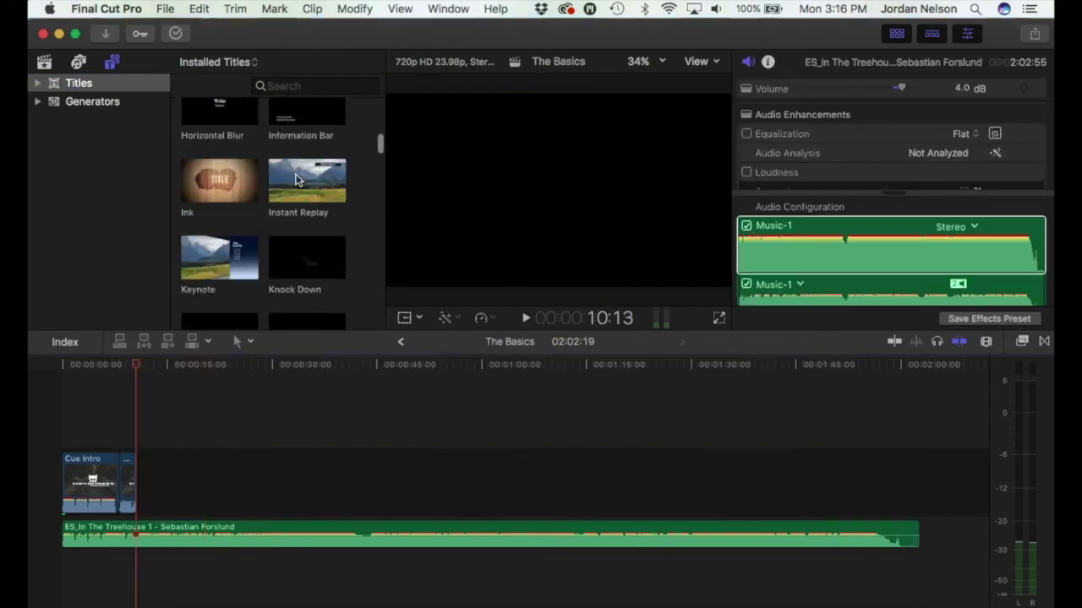
{"action": "scroll", "coordinate": [296, 179], "scroll_direction": "down", "scroll_amount": 20}
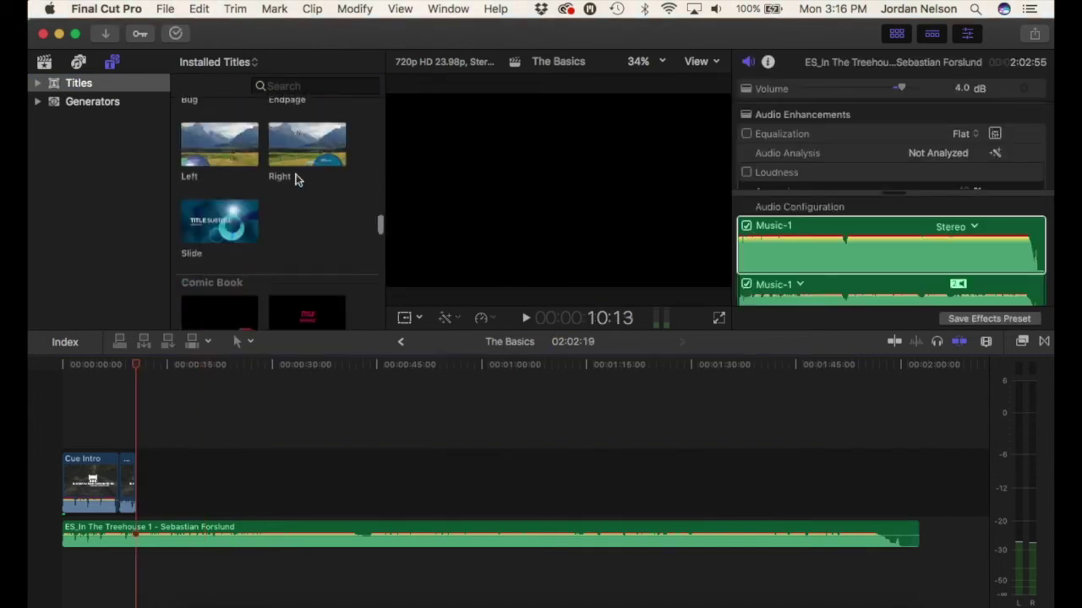
{"action": "scroll", "coordinate": [296, 179], "scroll_direction": "up", "scroll_amount": 20}
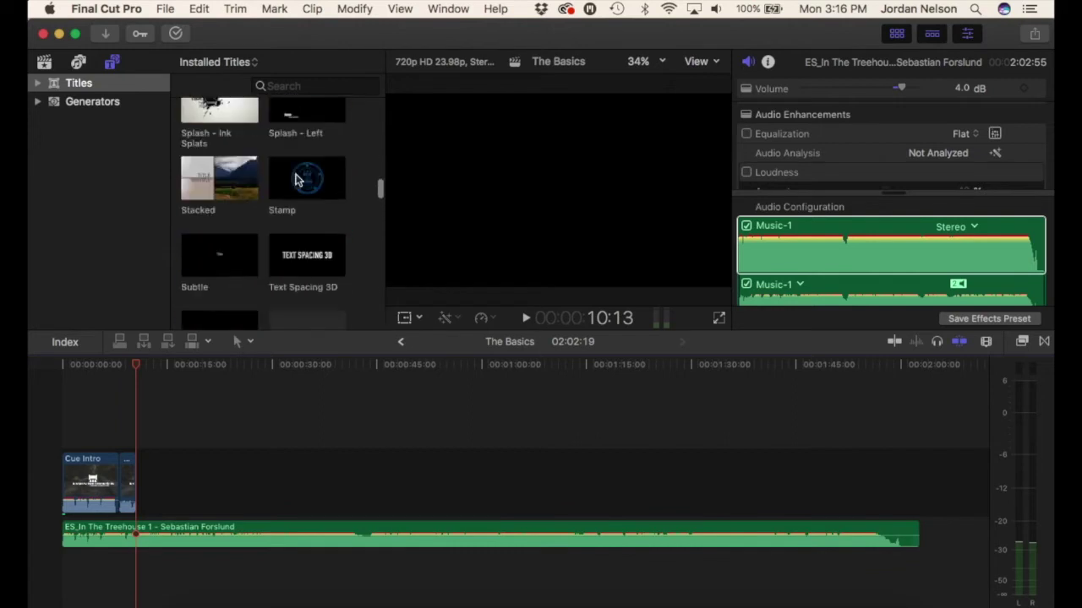
{"action": "scroll", "coordinate": [295, 179], "scroll_direction": "down", "scroll_amount": 20}
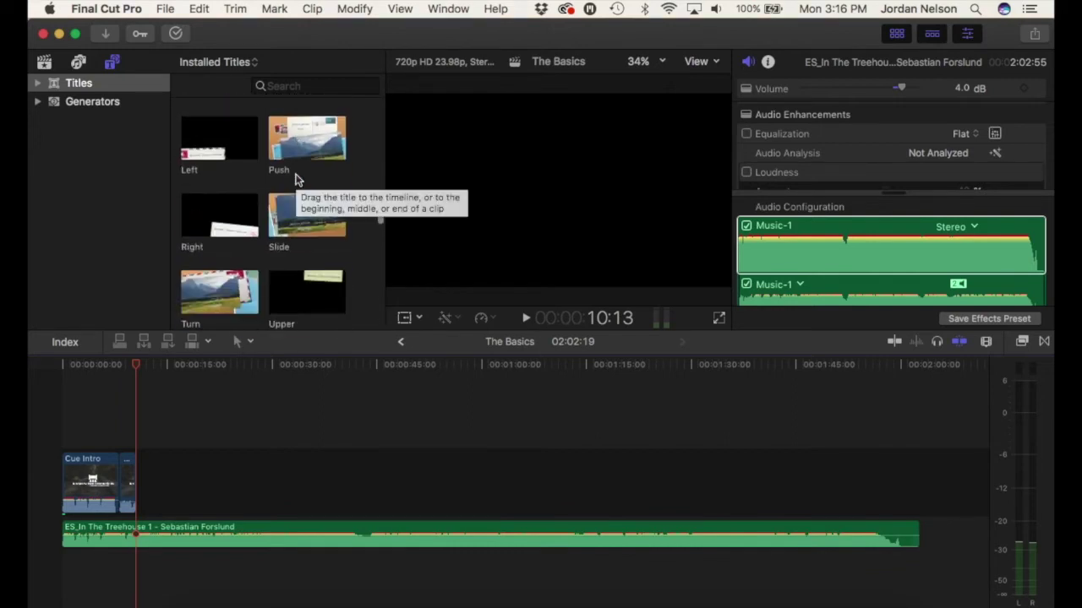
{"action": "scroll", "coordinate": [296, 179], "scroll_direction": "down", "scroll_amount": 6}
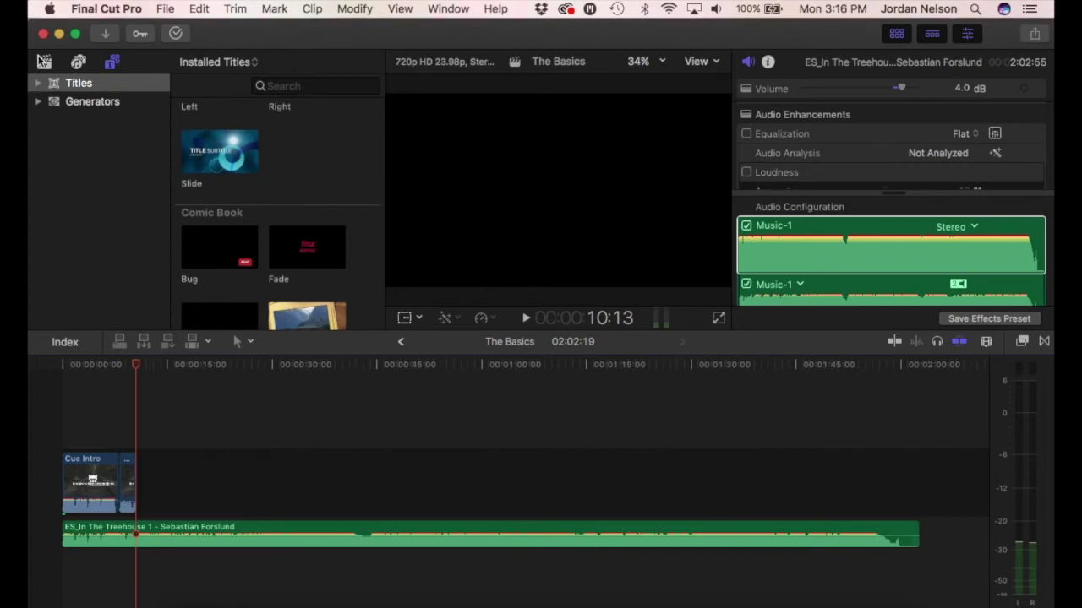
Step: Return to the library browser, select the first Cue Intro clip in the timeline and scale it uniformly to 112%
{"action": "left_click", "coordinate": [42, 61]}
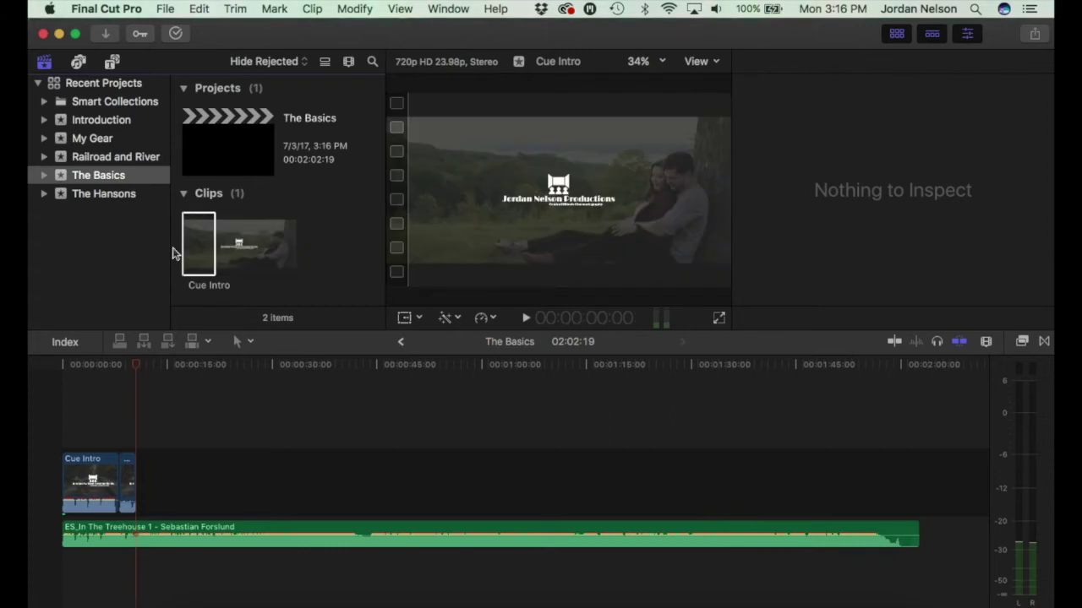
{"action": "left_click", "coordinate": [93, 478]}
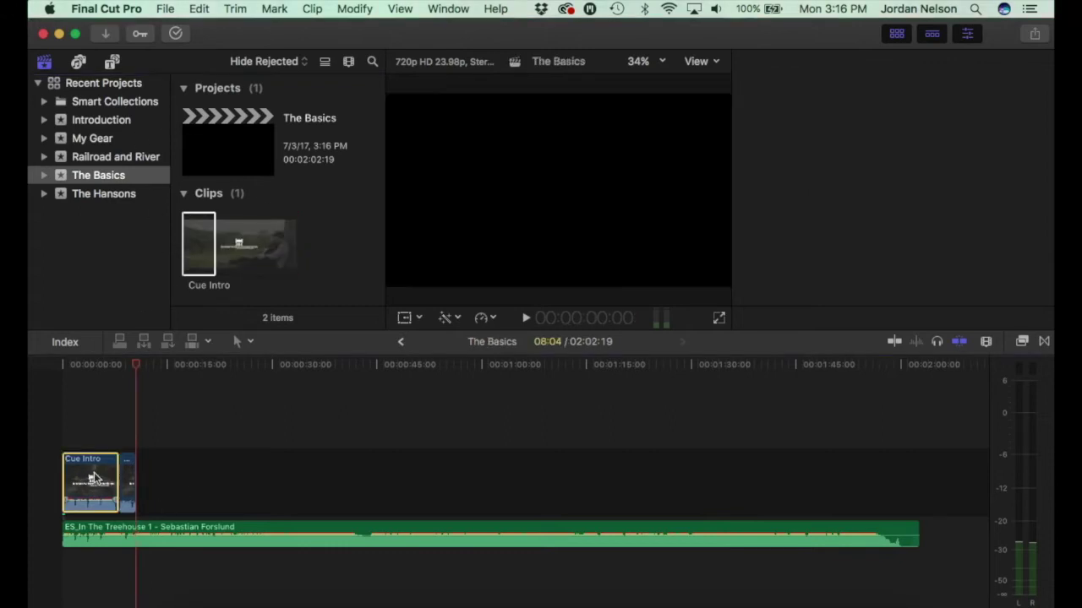
{"action": "left_click", "coordinate": [93, 366]}
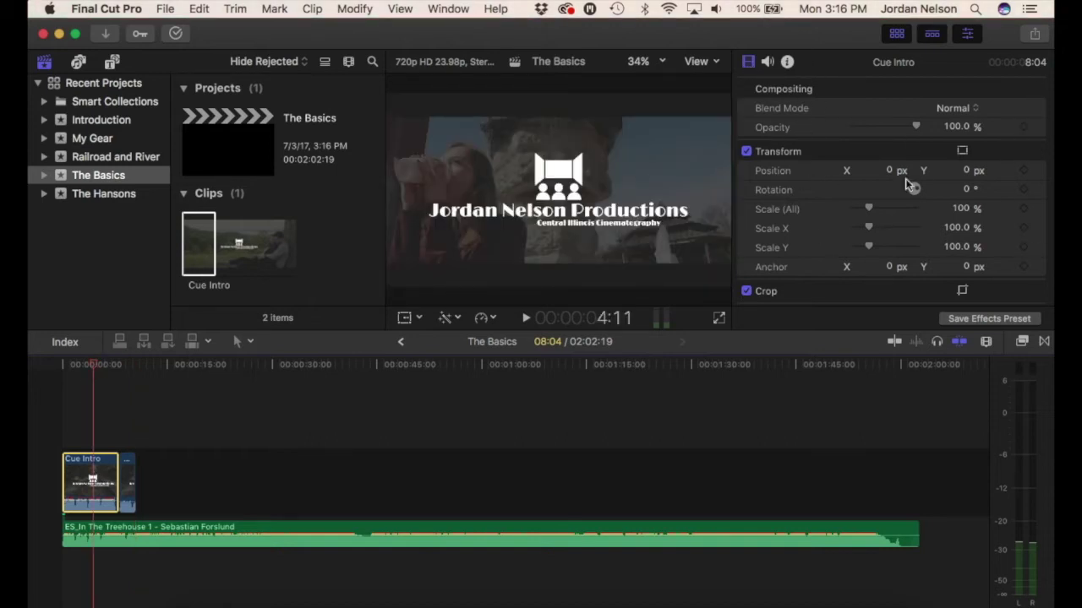
{"action": "scroll", "coordinate": [879, 173], "scroll_direction": "down", "scroll_amount": 1}
{"action": "scroll", "coordinate": [850, 172], "scroll_direction": "down", "scroll_amount": 1}
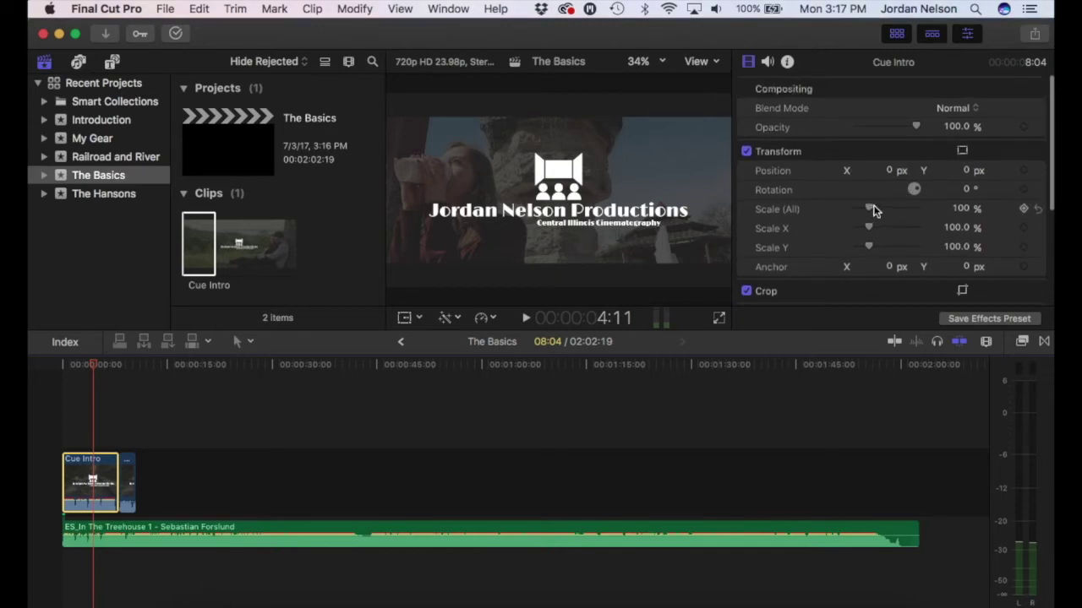
{"action": "mouse_move", "coordinate": [915, 127]}
{"action": "left_mouse_down"}
{"action": "mouse_move", "coordinate": [857, 127]}
{"action": "mouse_move", "coordinate": [926, 129]}
{"action": "left_mouse_up"}
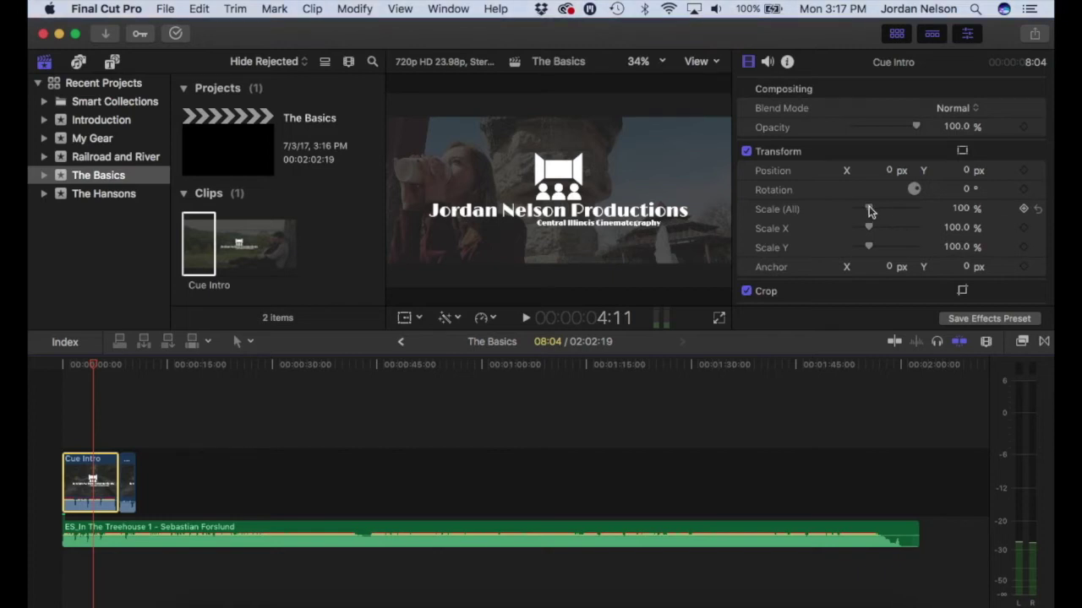
{"action": "mouse_move", "coordinate": [871, 210]}
{"action": "left_mouse_down"}
{"action": "mouse_move", "coordinate": [881, 212]}
{"action": "mouse_move", "coordinate": [871, 216]}
{"action": "left_mouse_up"}
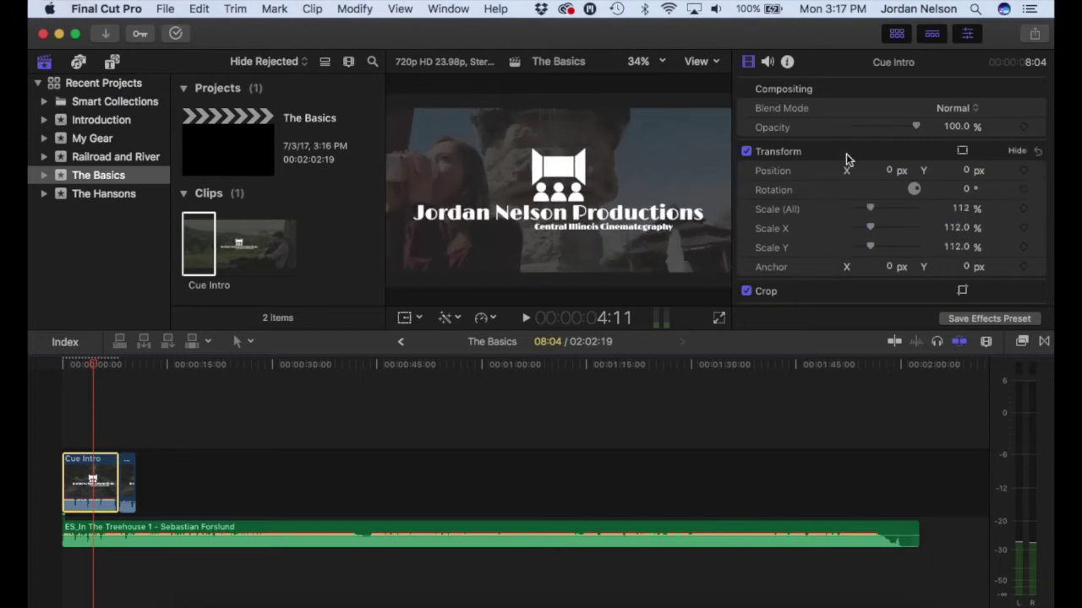
Step: Try Stabilization on the first Cue Intro clip and switch it off again
{"action": "scroll", "coordinate": [843, 176], "scroll_direction": "down", "scroll_amount": 3}
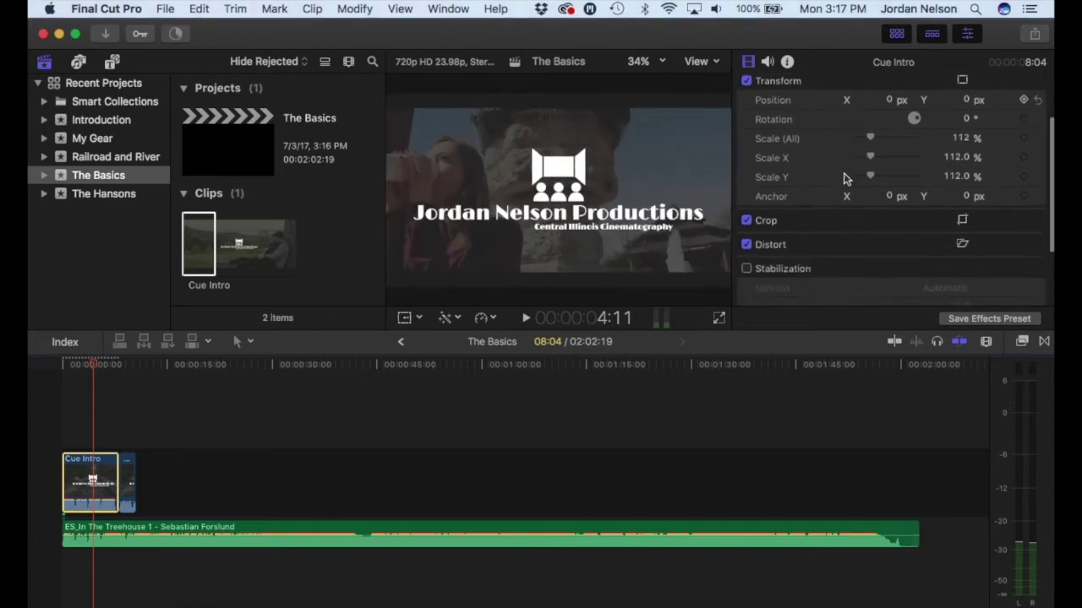
{"action": "scroll", "coordinate": [844, 179], "scroll_direction": "down", "scroll_amount": 4}
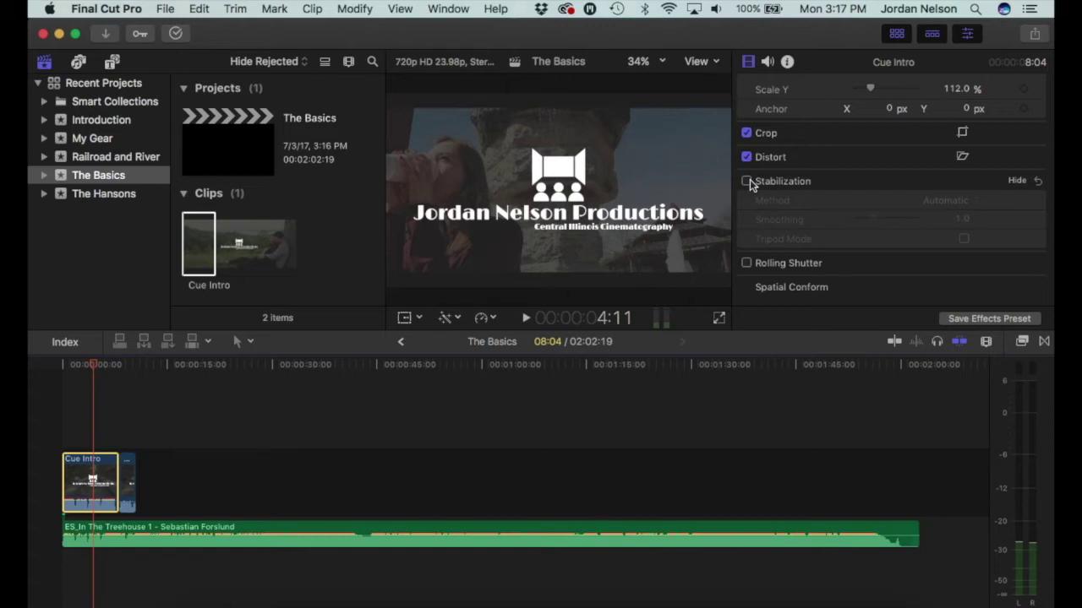
{"action": "left_click", "coordinate": [746, 182]}
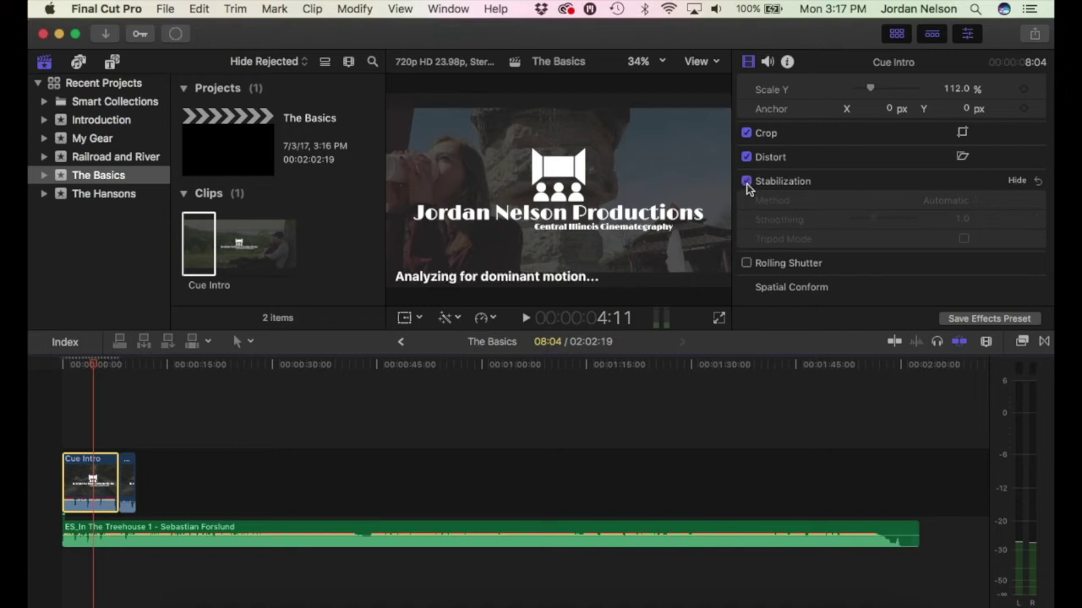
{"action": "left_click", "coordinate": [746, 183]}
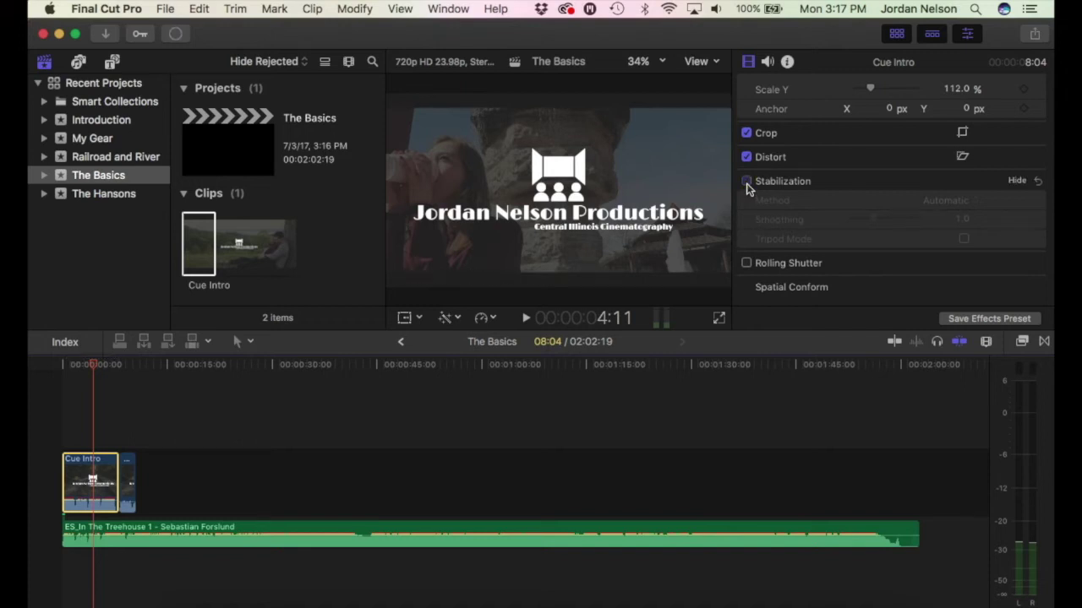
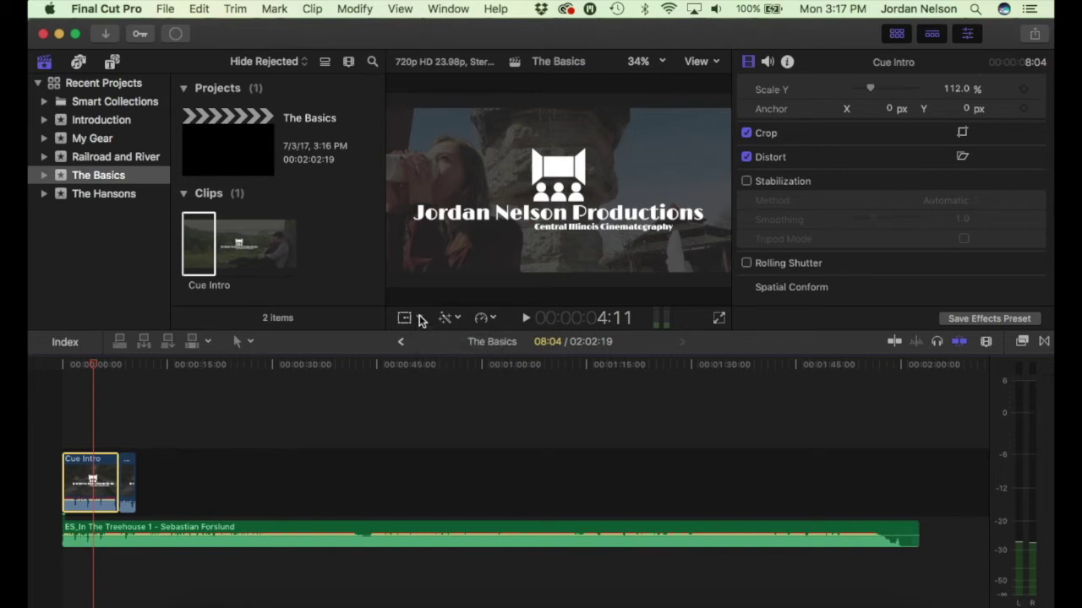
Step: Slightly reduce the first Cue Intro clip's height in the viewer with the Transform tool
{"action": "scroll", "coordinate": [795, 180], "scroll_direction": "up", "scroll_amount": 5}
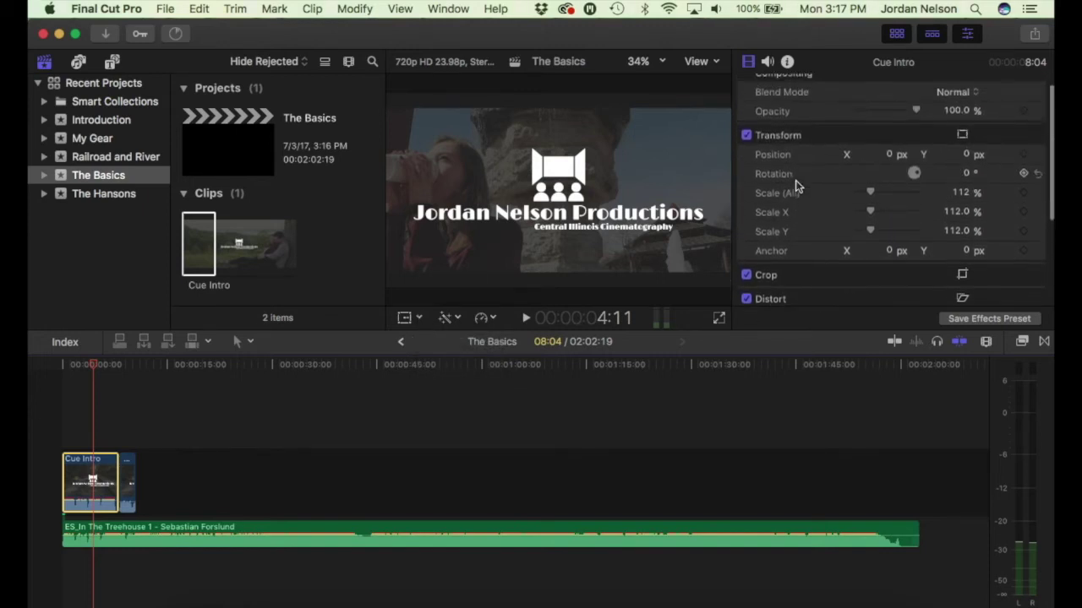
{"action": "left_click", "coordinate": [420, 318]}
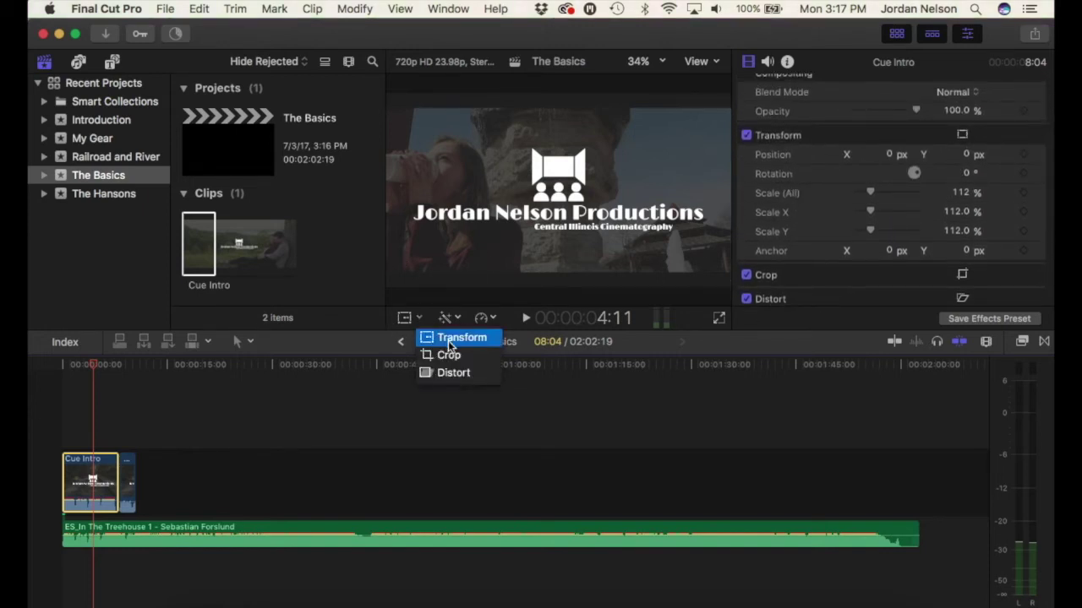
{"action": "left_click", "coordinate": [439, 338]}
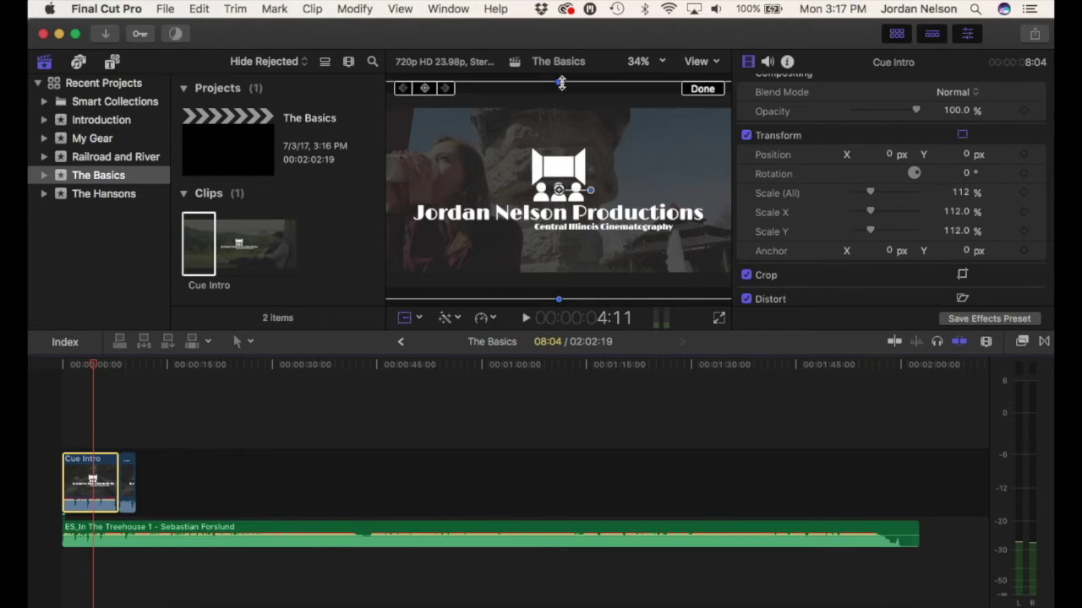
{"action": "left_click", "coordinate": [560, 82]}
{"action": "mouse_move", "coordinate": [561, 83]}
{"action": "left_mouse_down"}
{"action": "mouse_move", "coordinate": [560, 113]}
{"action": "mouse_move", "coordinate": [574, 88]}
{"action": "left_mouse_up"}
{"action": "left_click", "coordinate": [701, 91]}
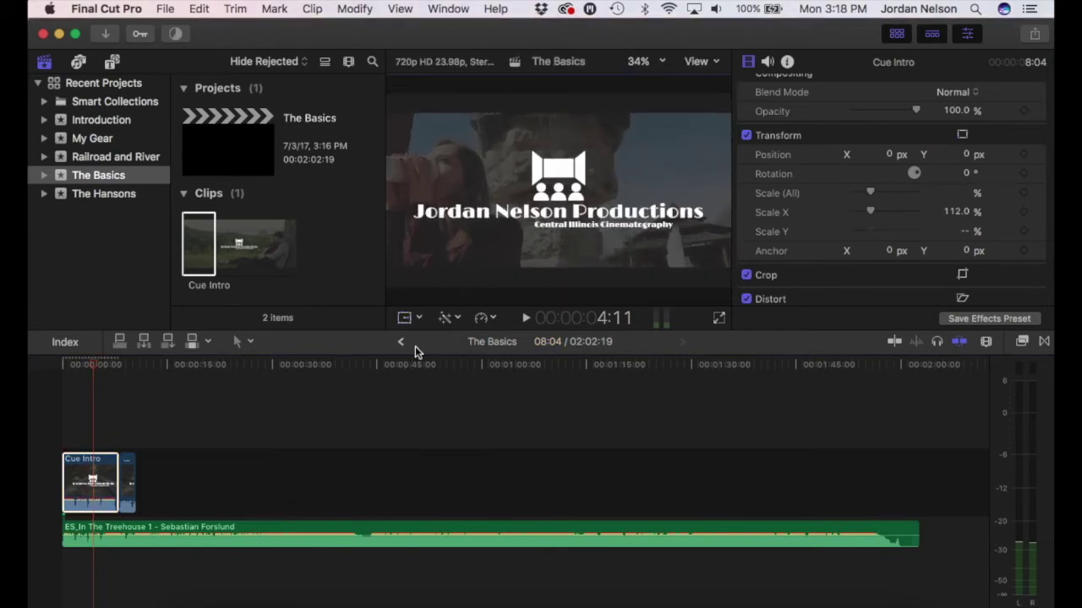
Step: Open the Color Board for the first Cue Intro clip and slightly raise the midtone and highlight exposure
{"action": "left_click", "coordinate": [457, 320]}
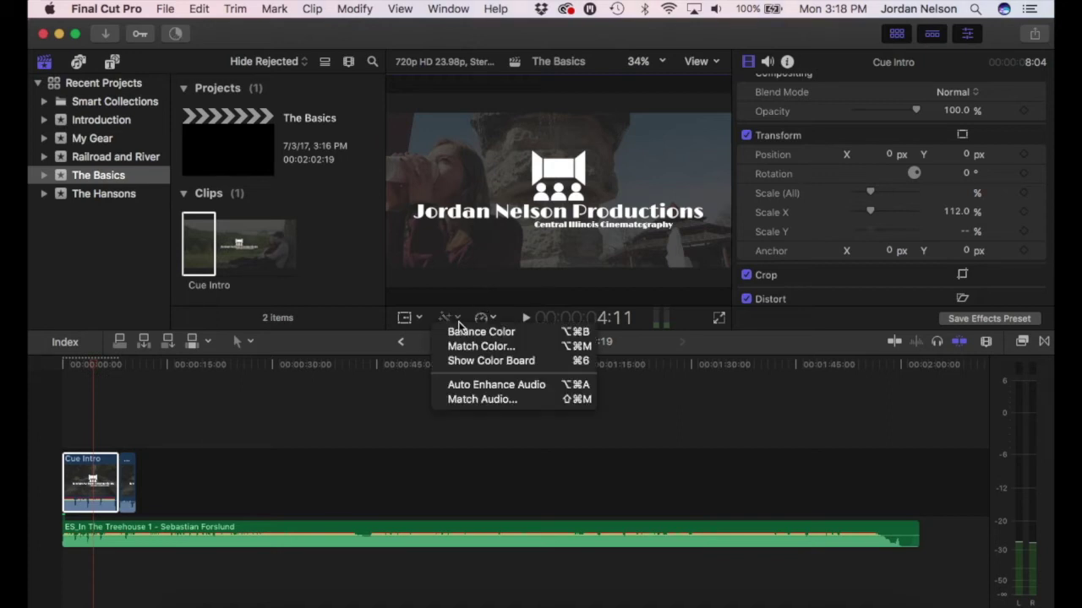
{"action": "left_click", "coordinate": [475, 362]}
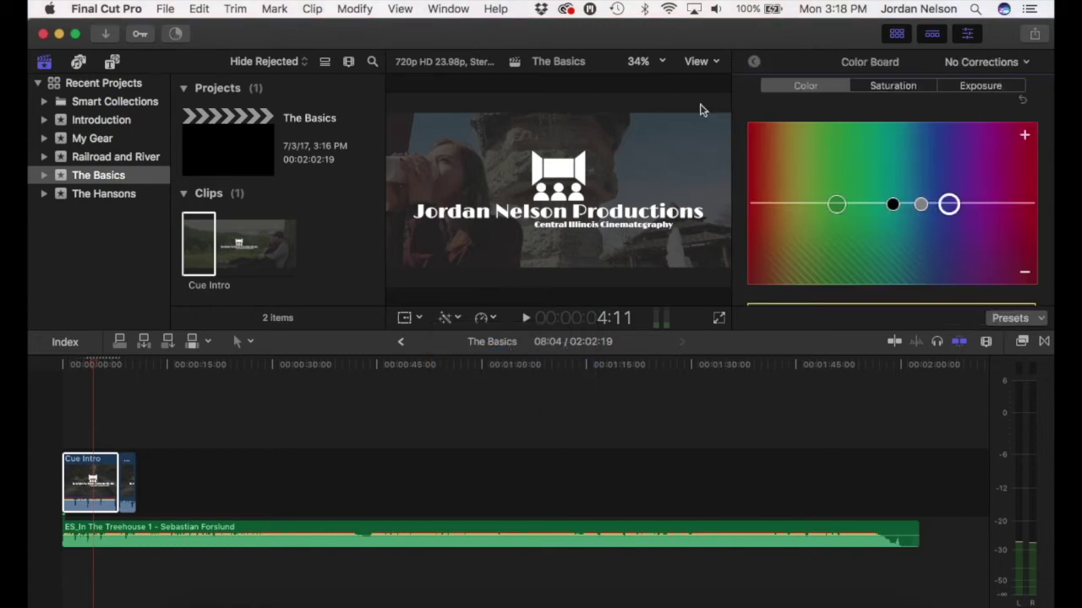
{"action": "left_click", "coordinate": [977, 85]}
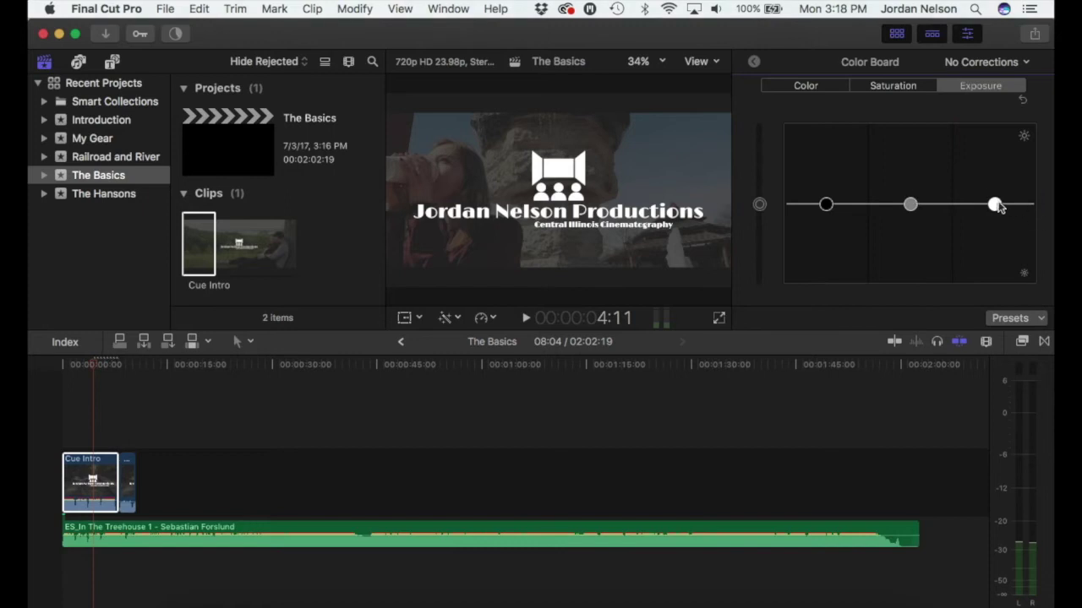
{"action": "left_click_drag", "start_coordinate": [757, 203], "coordinate": [761, 203]}
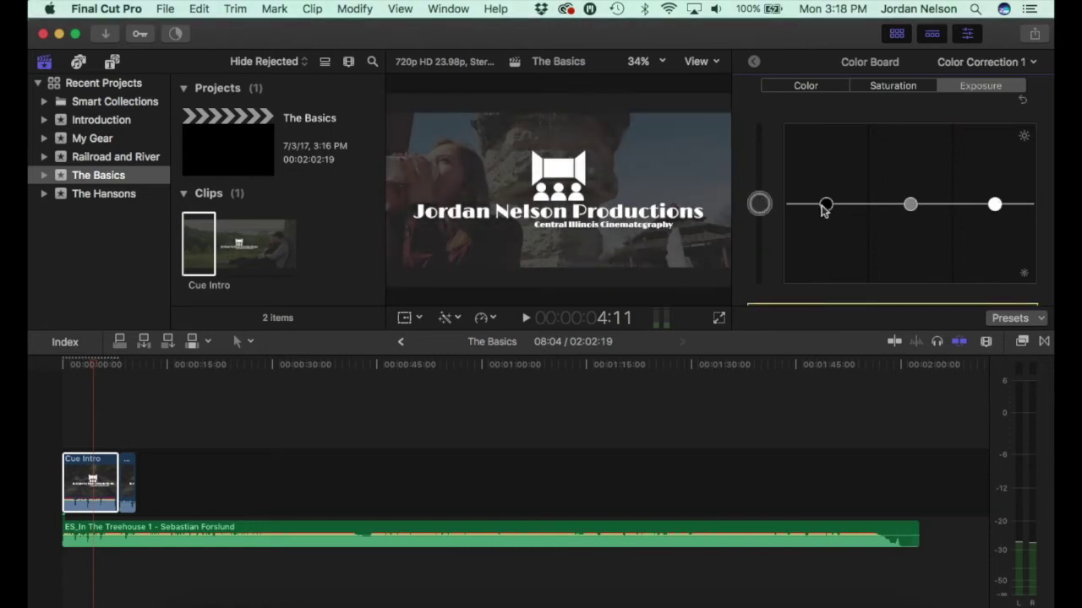
{"action": "left_click_drag", "start_coordinate": [825, 205], "coordinate": [825, 205]}
{"action": "mouse_move", "coordinate": [913, 206]}
{"action": "left_mouse_down"}
{"action": "mouse_move", "coordinate": [910, 226]}
{"action": "mouse_move", "coordinate": [910, 204]}
{"action": "left_mouse_up"}
{"action": "mouse_move", "coordinate": [995, 204]}
{"action": "left_mouse_down"}
{"action": "mouse_move", "coordinate": [994, 230]}
{"action": "mouse_move", "coordinate": [994, 204]}
{"action": "left_mouse_up"}
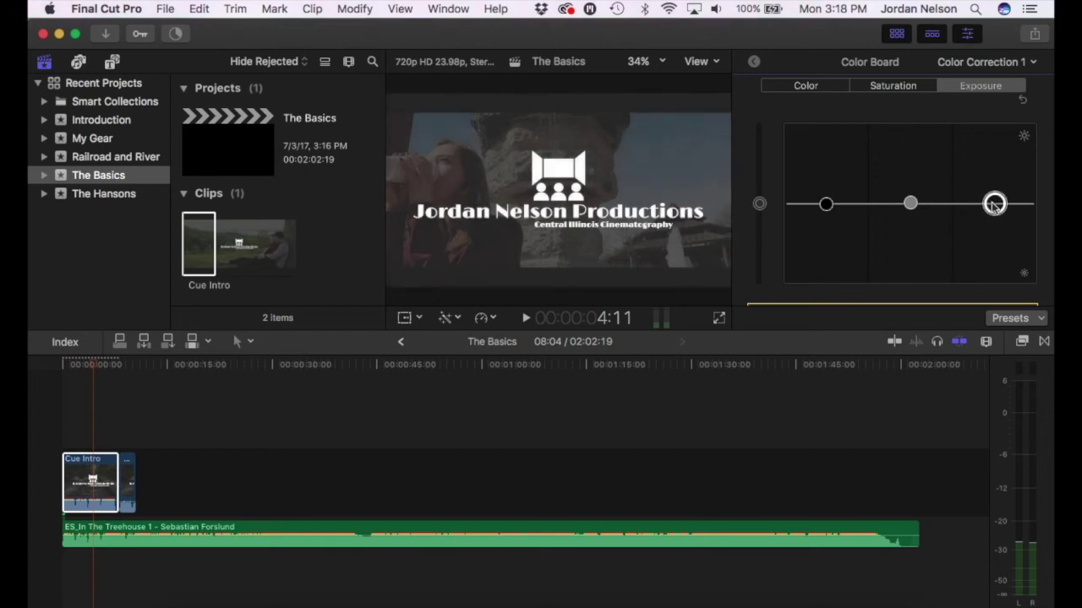
Step: Slightly raise the highlight and global saturation of the first Cue Intro clip in the Color Board
{"action": "left_click", "coordinate": [897, 83]}
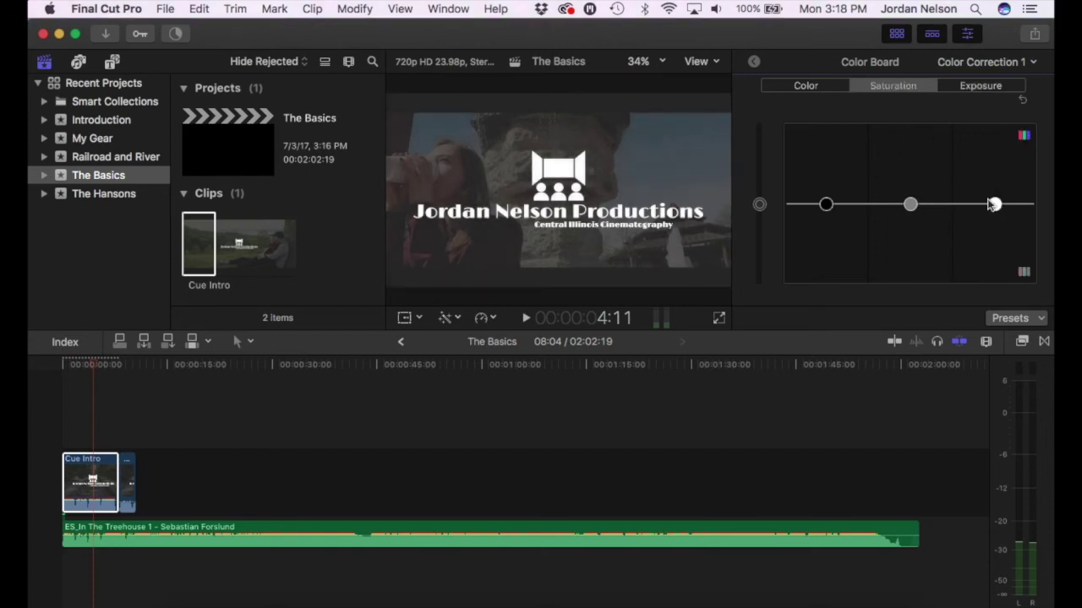
{"action": "mouse_move", "coordinate": [995, 204]}
{"action": "left_mouse_down"}
{"action": "mouse_move", "coordinate": [995, 121]}
{"action": "mouse_move", "coordinate": [993, 308]}
{"action": "mouse_move", "coordinate": [1005, 90]}
{"action": "mouse_move", "coordinate": [980, 256]}
{"action": "mouse_move", "coordinate": [980, 198]}
{"action": "left_mouse_up"}
{"action": "mouse_move", "coordinate": [910, 204]}
{"action": "left_mouse_down"}
{"action": "mouse_move", "coordinate": [921, 138]}
{"action": "mouse_move", "coordinate": [908, 266]}
{"action": "mouse_move", "coordinate": [919, 100]}
{"action": "mouse_move", "coordinate": [892, 304]}
{"action": "mouse_move", "coordinate": [898, 124]}
{"action": "mouse_move", "coordinate": [910, 203]}
{"action": "left_mouse_up"}
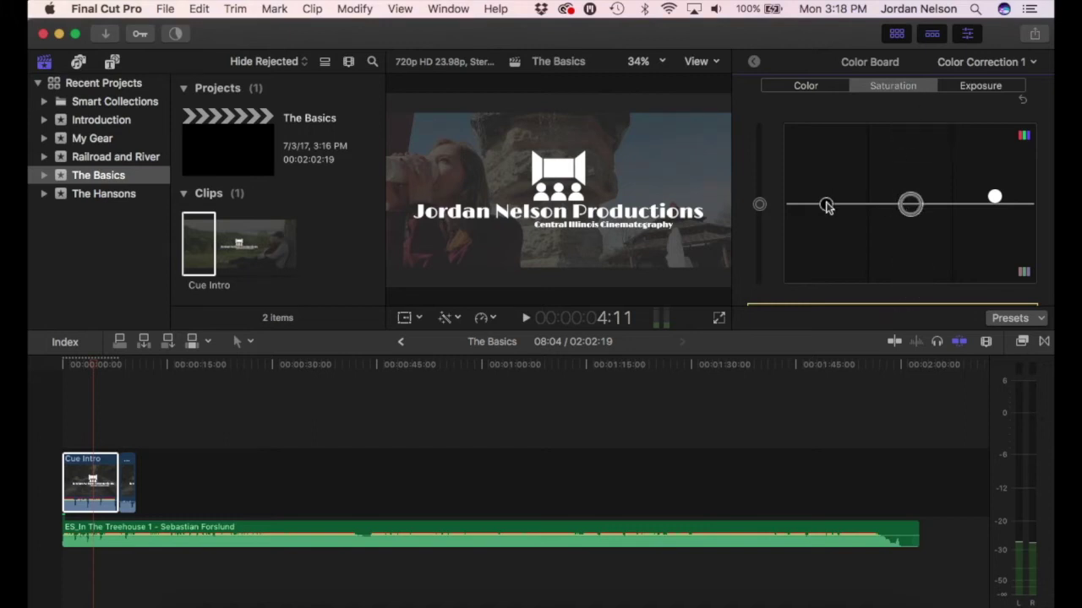
{"action": "mouse_move", "coordinate": [826, 204]}
{"action": "left_mouse_down"}
{"action": "mouse_move", "coordinate": [837, 84]}
{"action": "mouse_move", "coordinate": [828, 459]}
{"action": "mouse_move", "coordinate": [837, 101]}
{"action": "mouse_move", "coordinate": [827, 317]}
{"action": "mouse_move", "coordinate": [832, 118]}
{"action": "mouse_move", "coordinate": [832, 217]}
{"action": "mouse_move", "coordinate": [834, 208]}
{"action": "left_mouse_up"}
{"action": "mouse_move", "coordinate": [758, 204]}
{"action": "left_mouse_down"}
{"action": "mouse_move", "coordinate": [759, 121]}
{"action": "mouse_move", "coordinate": [759, 279]}
{"action": "mouse_move", "coordinate": [758, 89]}
{"action": "mouse_move", "coordinate": [760, 204]}
{"action": "left_mouse_up"}
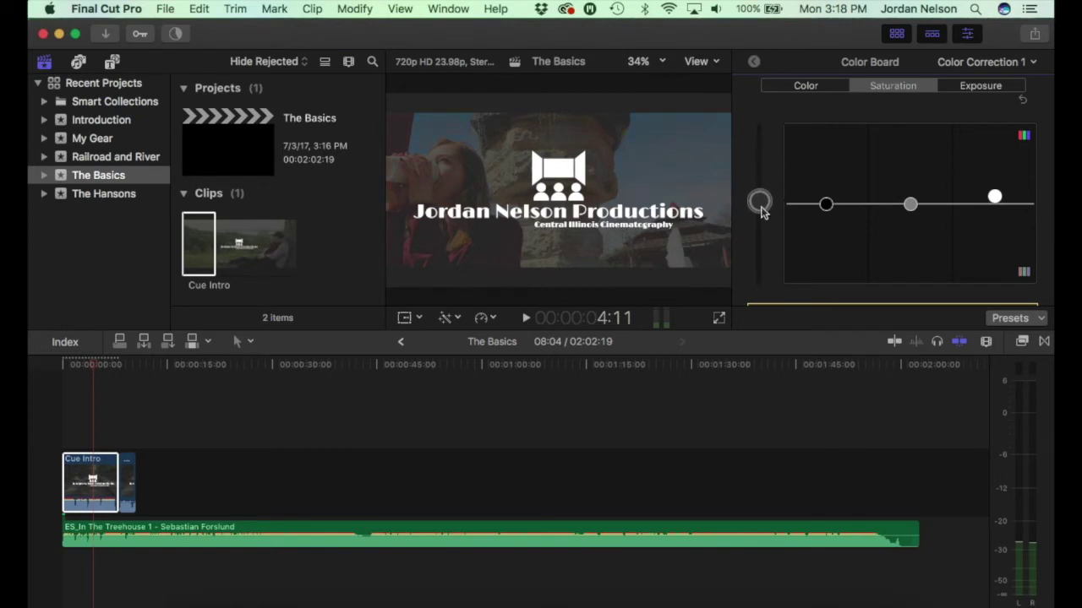
Step: Shift the clip's highlight color slightly toward blue, leave the Color Board and disable the Color Correction 1 effect
{"action": "left_click", "coordinate": [810, 87]}
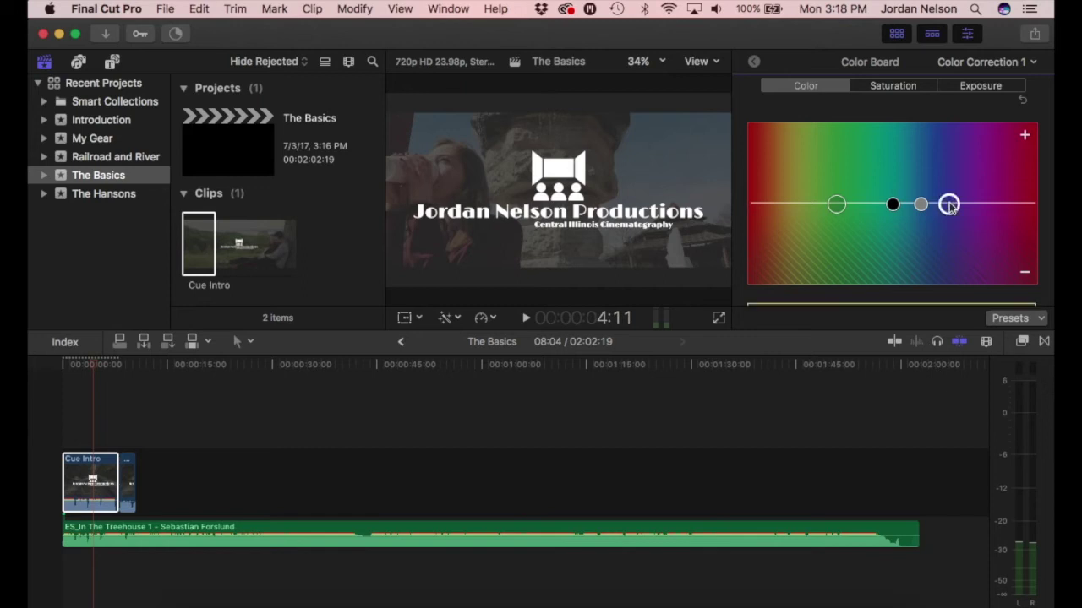
{"action": "mouse_move", "coordinate": [949, 207]}
{"action": "left_mouse_down"}
{"action": "mouse_move", "coordinate": [944, 180]}
{"action": "mouse_move", "coordinate": [945, 208]}
{"action": "mouse_move", "coordinate": [1005, 206]}
{"action": "mouse_move", "coordinate": [994, 168]}
{"action": "mouse_move", "coordinate": [988, 237]}
{"action": "mouse_move", "coordinate": [1018, 242]}
{"action": "mouse_move", "coordinate": [1001, 247]}
{"action": "mouse_move", "coordinate": [972, 206]}
{"action": "mouse_move", "coordinate": [949, 205]}
{"action": "mouse_move", "coordinate": [944, 221]}
{"action": "mouse_move", "coordinate": [943, 204]}
{"action": "left_mouse_up"}
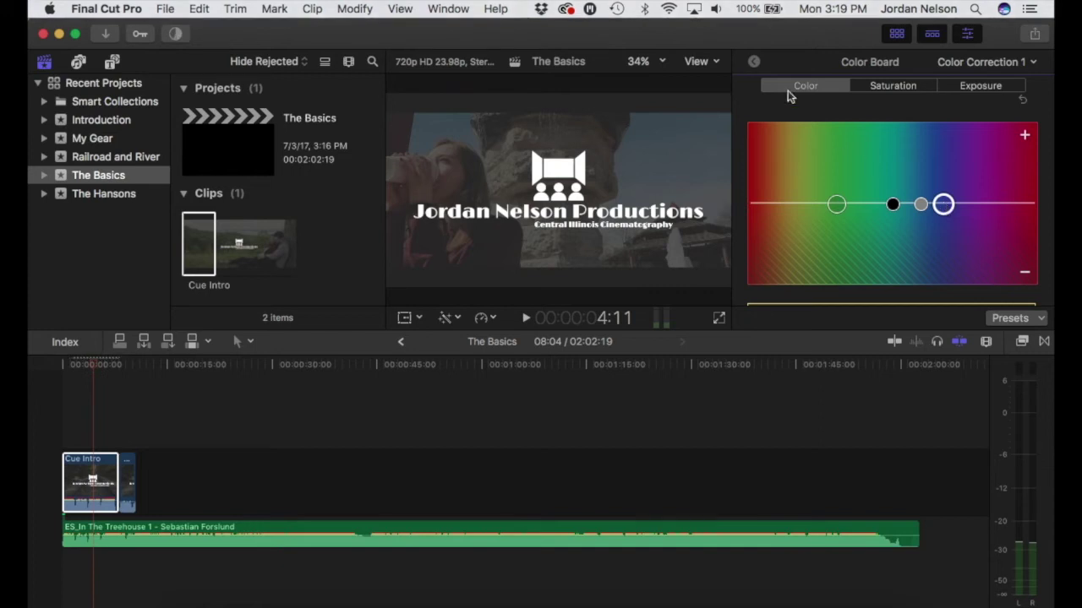
{"action": "left_click", "coordinate": [755, 68]}
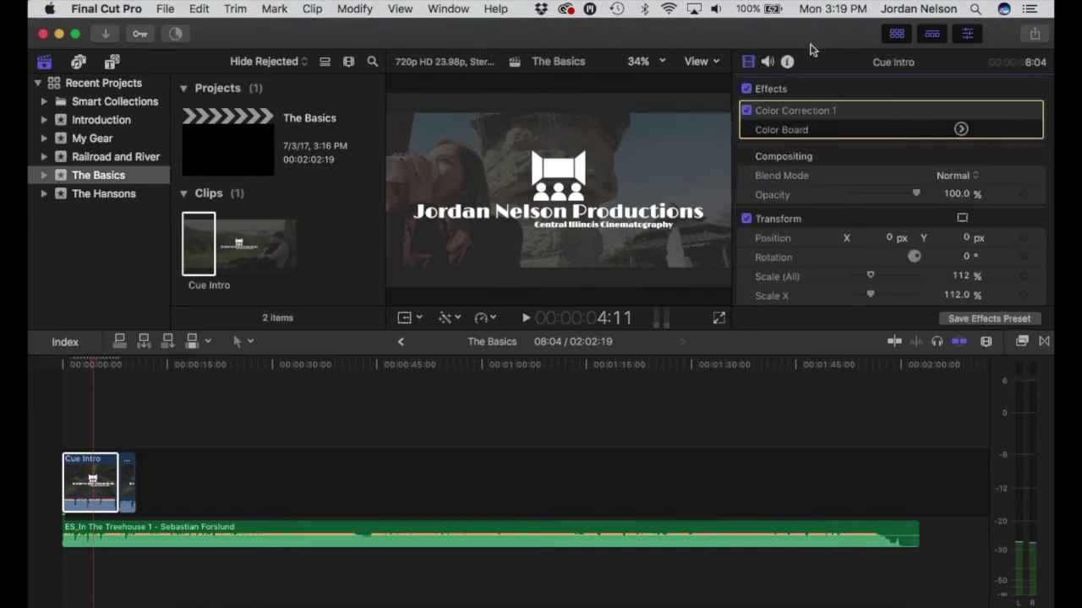
{"action": "left_click", "coordinate": [746, 113]}
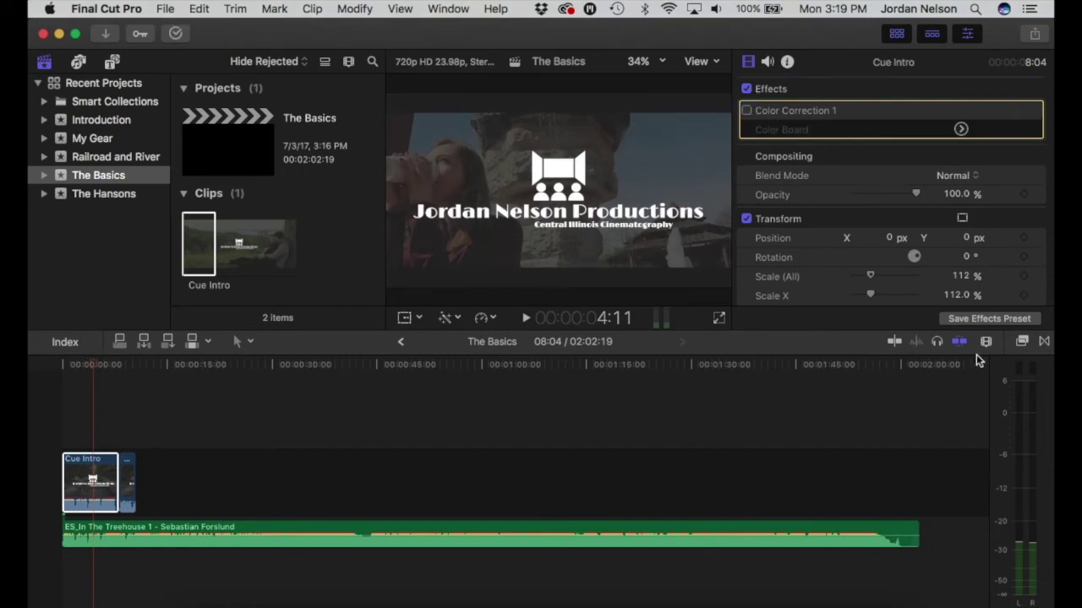
Step: Show the installed effects and search them for "mlut"
{"action": "left_click", "coordinate": [1020, 341]}
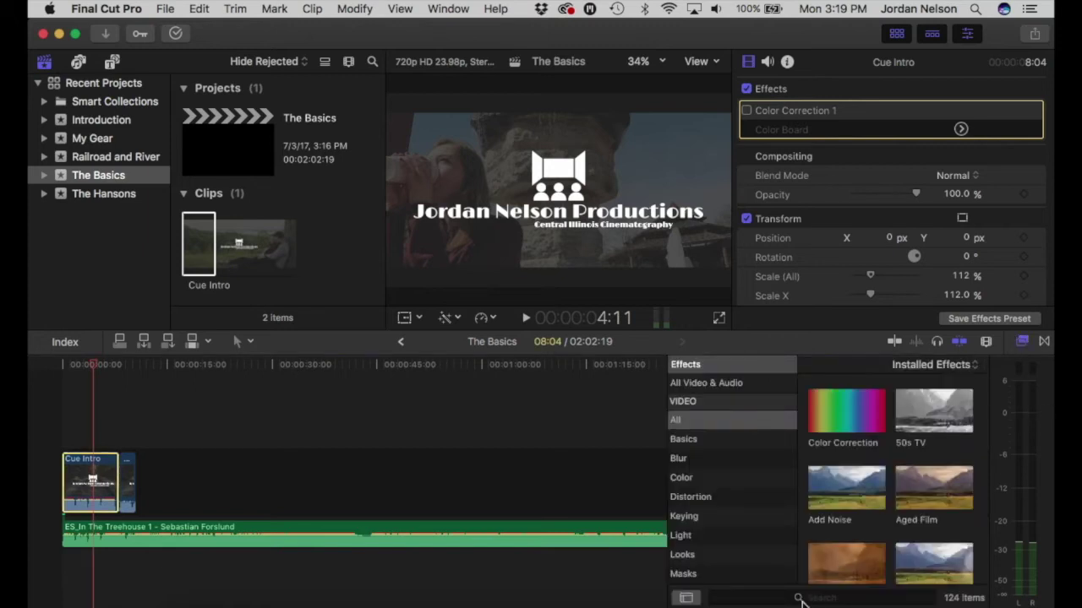
{"action": "left_click", "coordinate": [827, 598]}
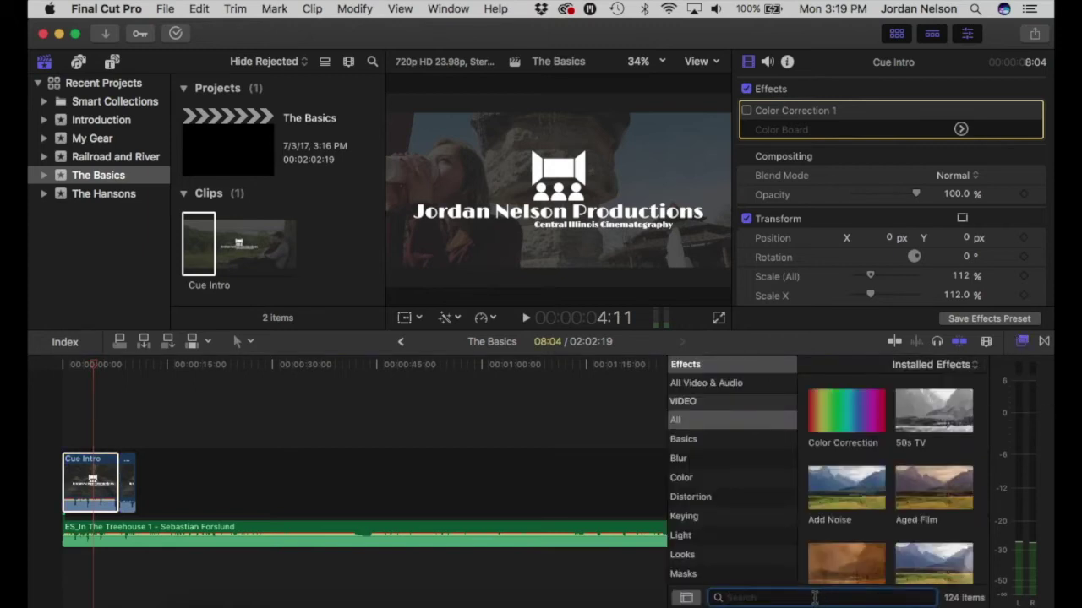
{"action": "type", "text": "mlut"}
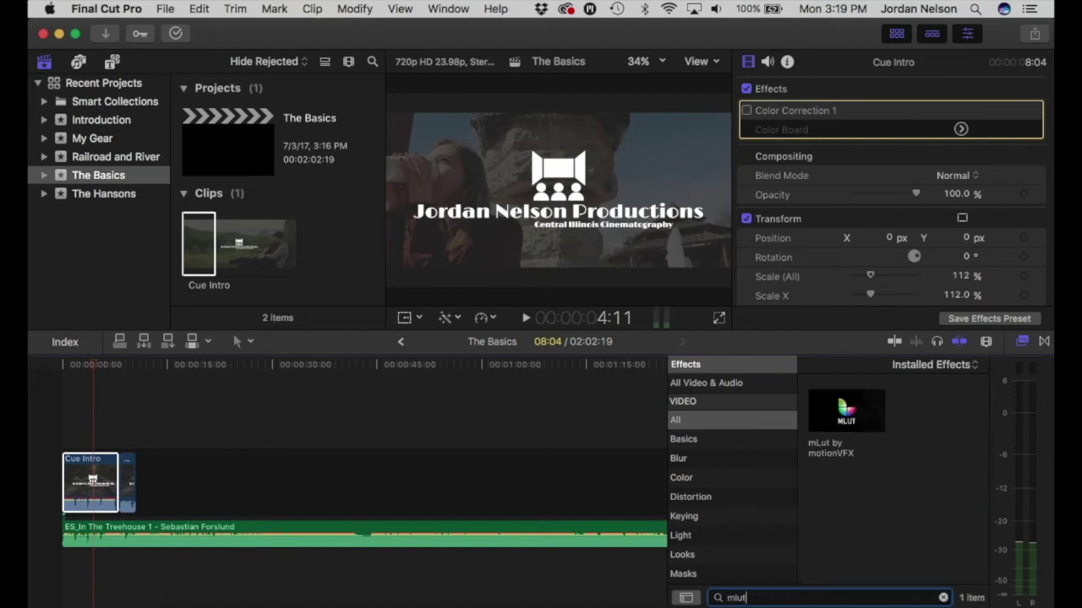
Step: Apply the mLut by motionVFX effect to the first Cue Intro clip and show its parameters
{"action": "left_click", "coordinate": [845, 414]}
{"action": "left_click_drag", "start_coordinate": [845, 414], "coordinate": [95, 477]}
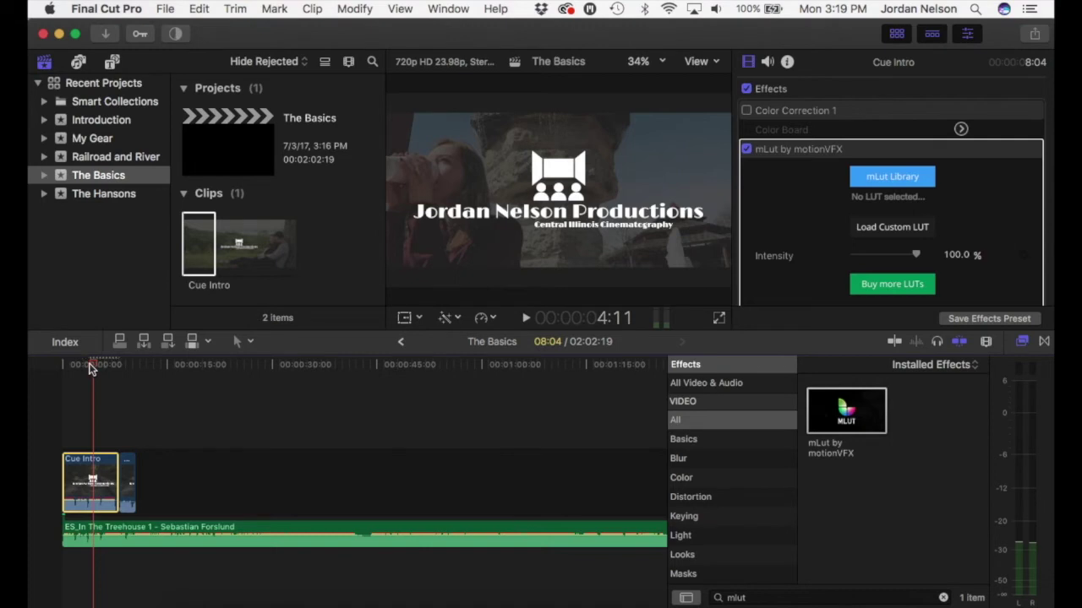
{"action": "scroll", "coordinate": [948, 250], "scroll_direction": "down", "scroll_amount": 3}
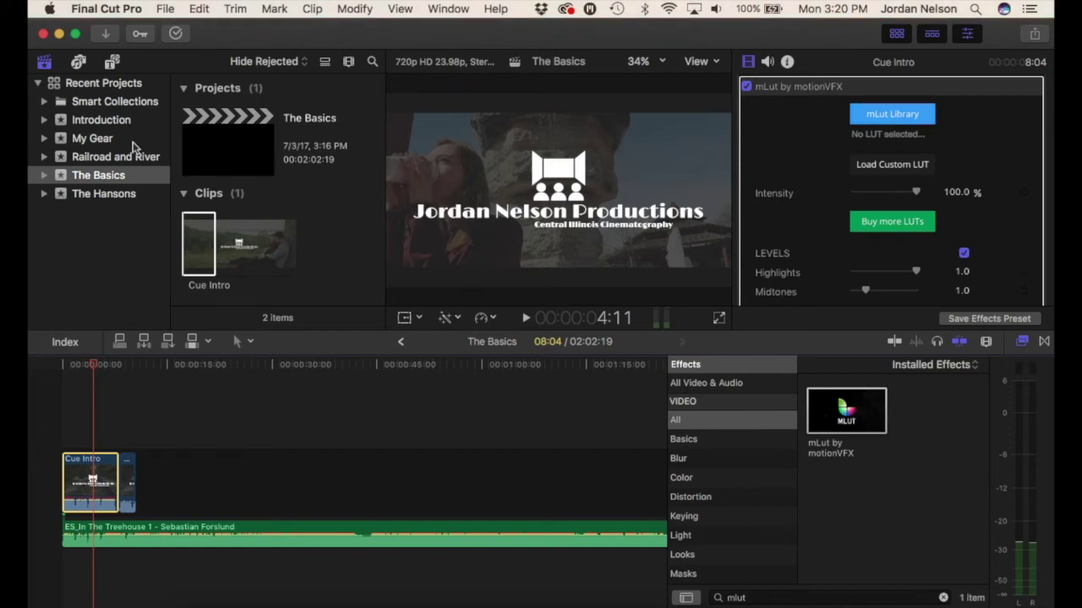
Step: Append the MVI_5784 clip from the Railroad and River event after the second Cue Intro clip in the timeline
{"action": "left_click", "coordinate": [84, 156]}
{"action": "scroll", "coordinate": [267, 262], "scroll_direction": "down", "scroll_amount": 3}
{"action": "scroll", "coordinate": [267, 264], "scroll_direction": "up", "scroll_amount": 3}
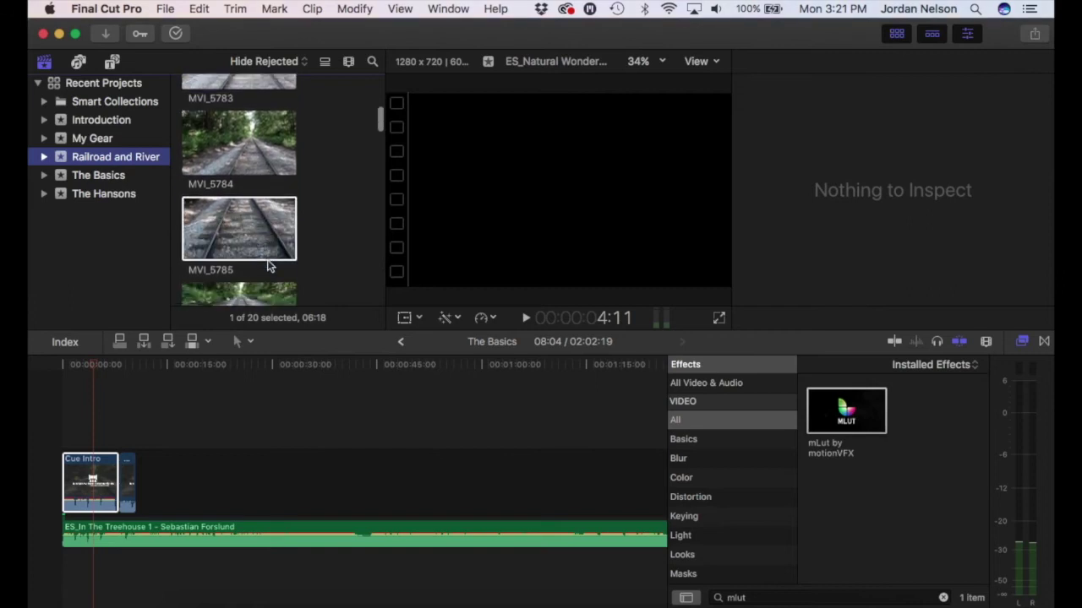
{"action": "scroll", "coordinate": [267, 265], "scroll_direction": "up", "scroll_amount": 1}
{"action": "left_click", "coordinate": [245, 177]}
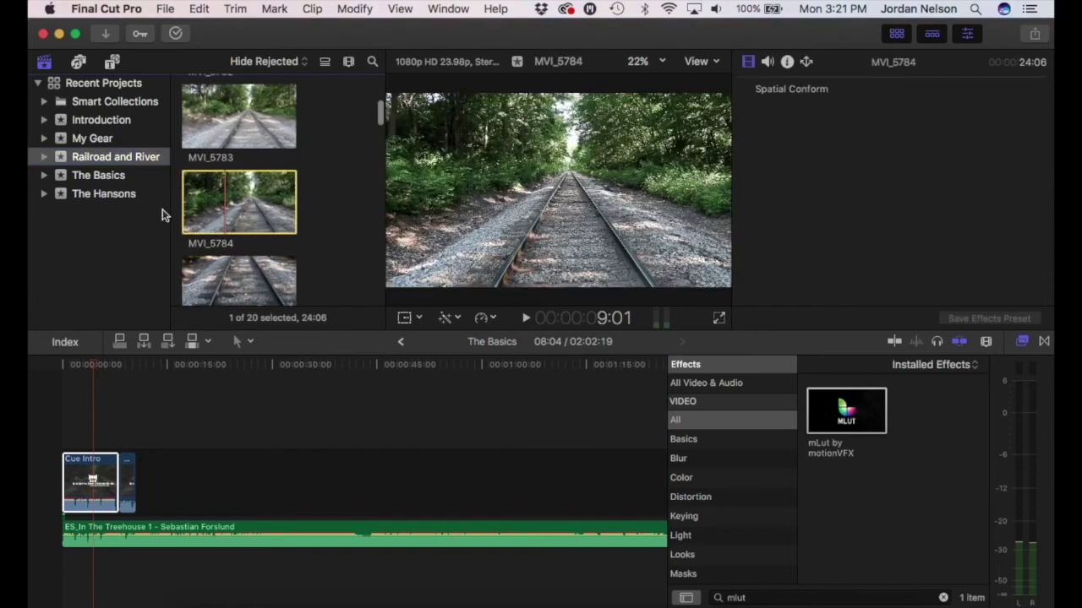
{"action": "left_click_drag", "start_coordinate": [235, 211], "coordinate": [166, 475]}
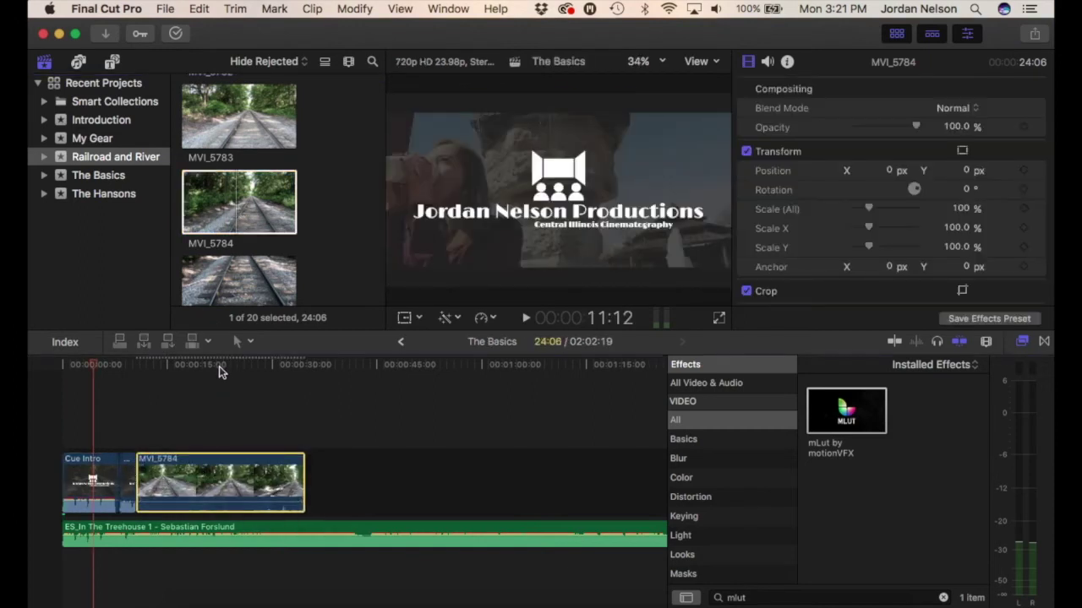
Step: Trim the end of MVI_5784 to a duration of about 9:04 and place the playhead at about 15:04
{"action": "left_click", "coordinate": [219, 365]}
{"action": "left_click_drag", "start_coordinate": [303, 477], "coordinate": [196, 473]}
{"action": "left_click", "coordinate": [161, 365]}
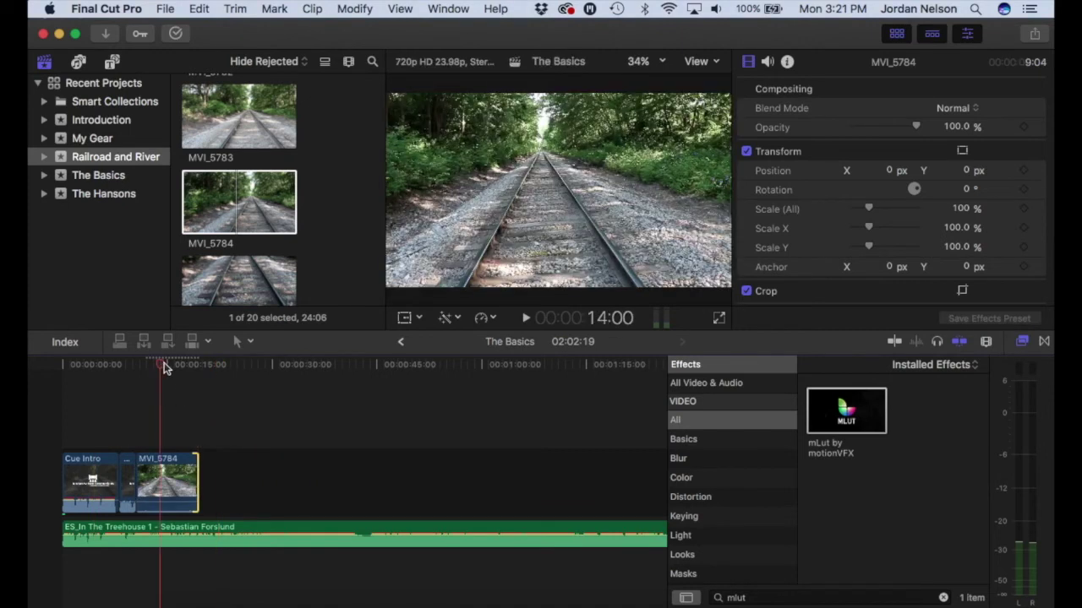
{"action": "left_click", "coordinate": [168, 366]}
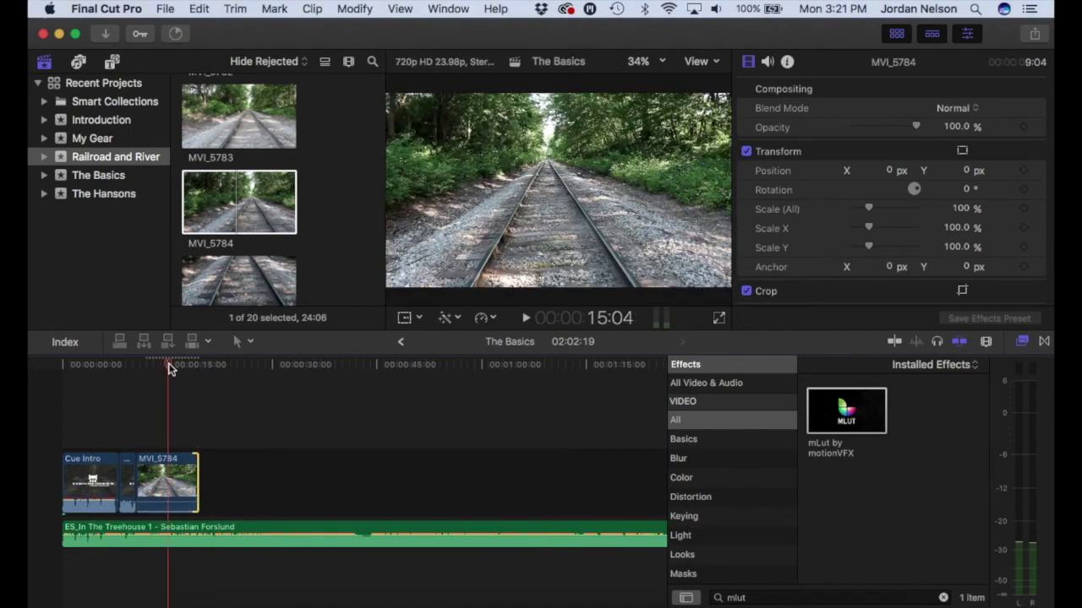
Step: Apply the mLut effect to MVI_5784 and load Kodak Killer_4.AF2I9147.cube from the Peter McKinnon LUTS - Cine Pack 1 folder as its custom LUT
{"action": "left_click", "coordinate": [841, 408]}
{"action": "left_click_drag", "start_coordinate": [842, 410], "coordinate": [233, 471]}
{"action": "left_click_drag", "start_coordinate": [232, 477], "coordinate": [176, 477]}
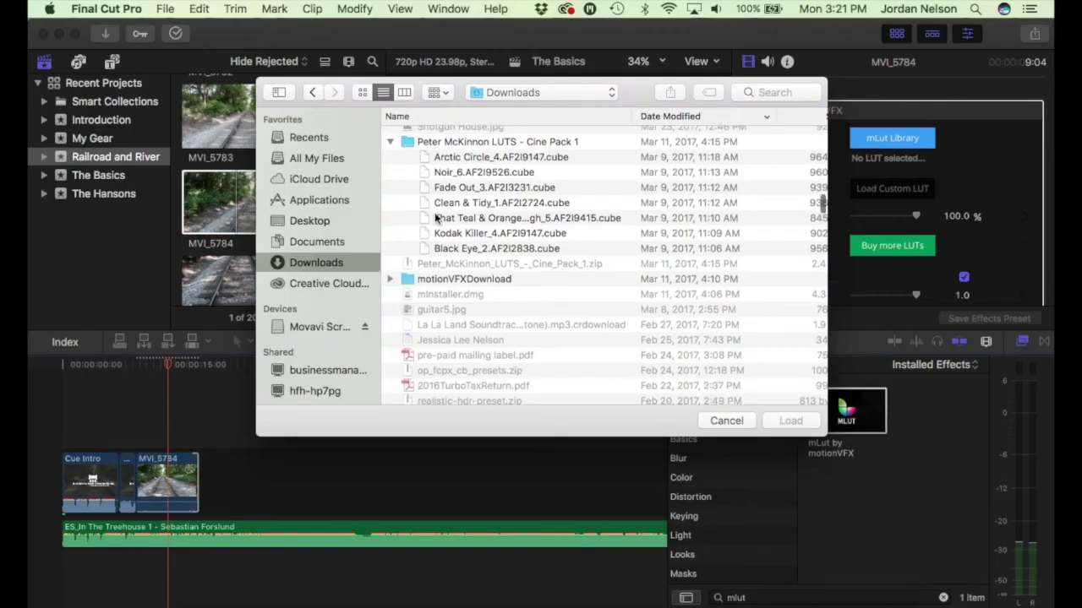
{"action": "scroll", "coordinate": [436, 218], "scroll_direction": "up", "scroll_amount": 2}
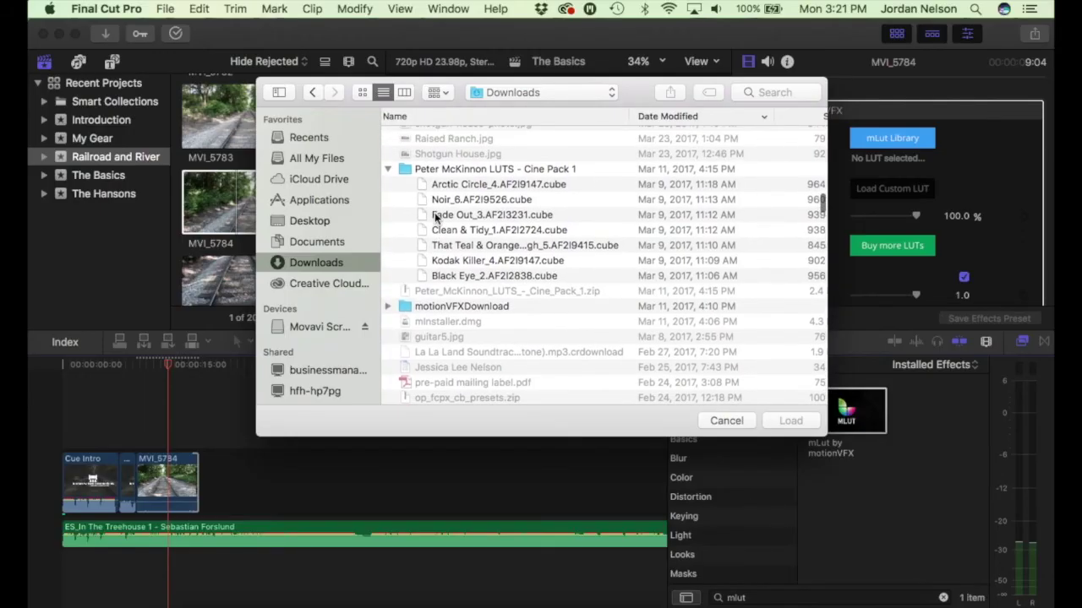
{"action": "left_click", "coordinate": [458, 261]}
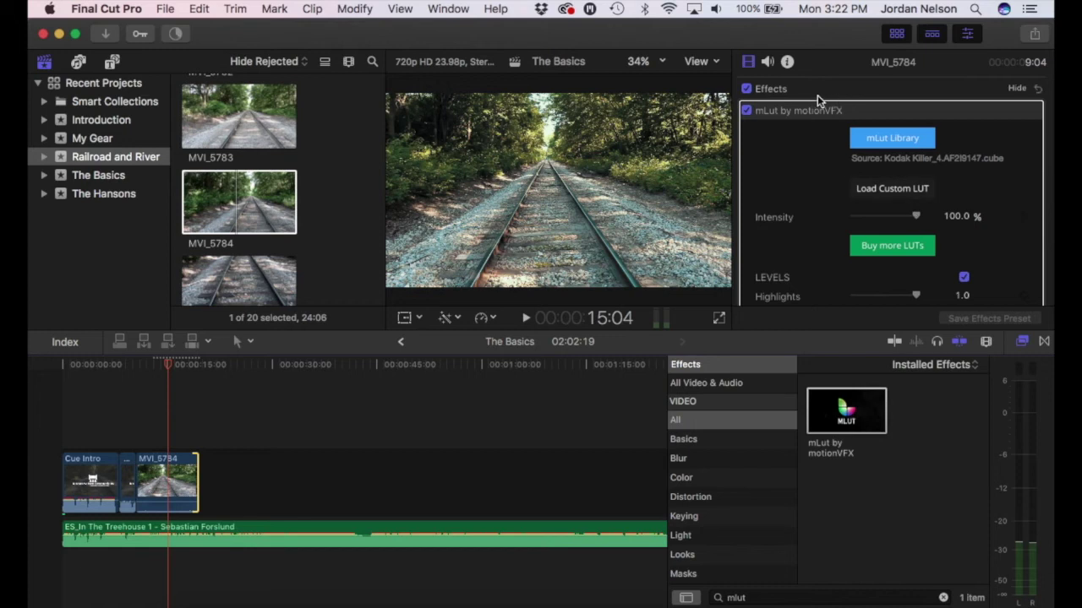
Step: Compare MVI_5784 with and without the mLut effect by disabling and re-enabling it twice
{"action": "left_click", "coordinate": [746, 111]}
{"action": "left_click", "coordinate": [746, 111]}
{"action": "left_click", "coordinate": [746, 111]}
{"action": "left_click", "coordinate": [746, 111]}
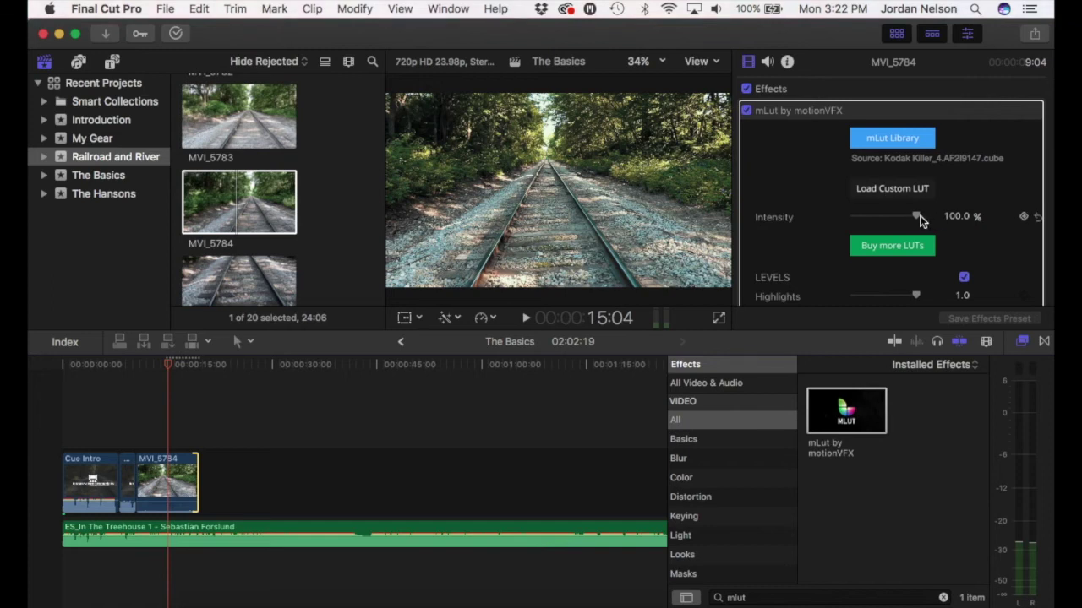
Step: Try lower mLut intensities on MVI_5784, such as 78.25%, and set the intensity back to 100%
{"action": "mouse_move", "coordinate": [919, 220]}
{"action": "left_mouse_down"}
{"action": "mouse_move", "coordinate": [858, 218]}
{"action": "mouse_move", "coordinate": [906, 219]}
{"action": "left_mouse_up"}
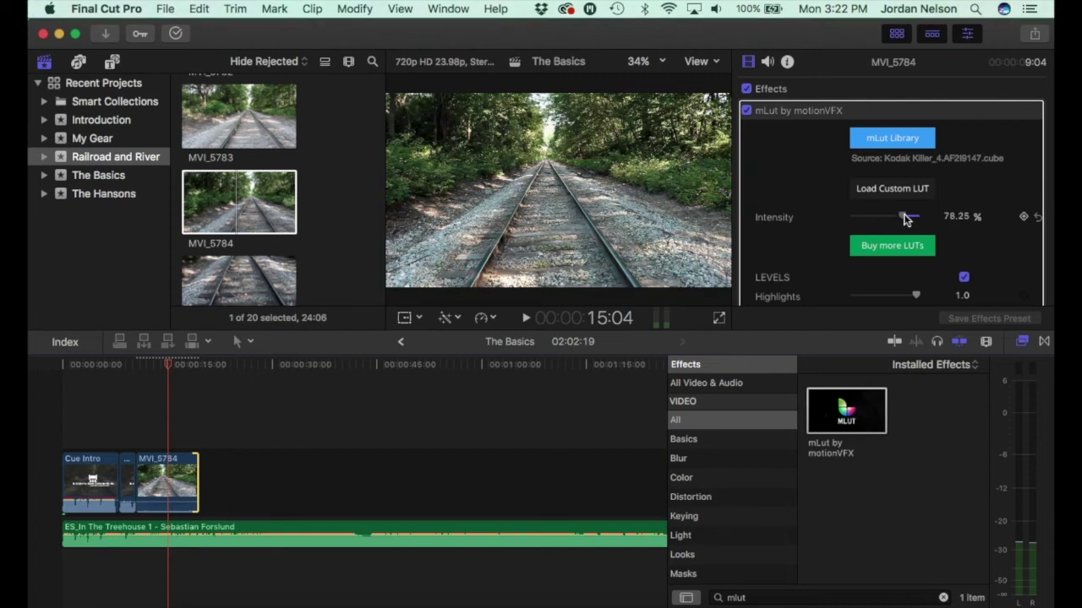
{"action": "left_click_drag", "start_coordinate": [857, 218], "coordinate": [914, 218]}
{"action": "left_click", "coordinate": [956, 216]}
{"action": "key", "text": "Return"}
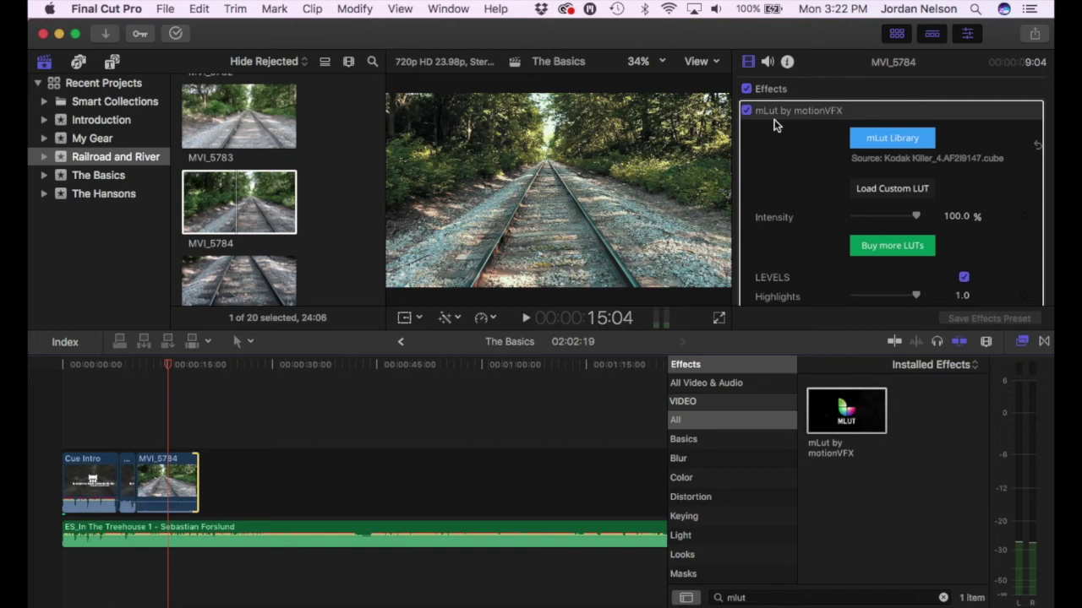
Step: Review the hue/saturation and grain parameters of the mLut effect on MVI_5784
{"action": "scroll", "coordinate": [895, 187], "scroll_direction": "down", "scroll_amount": 10}
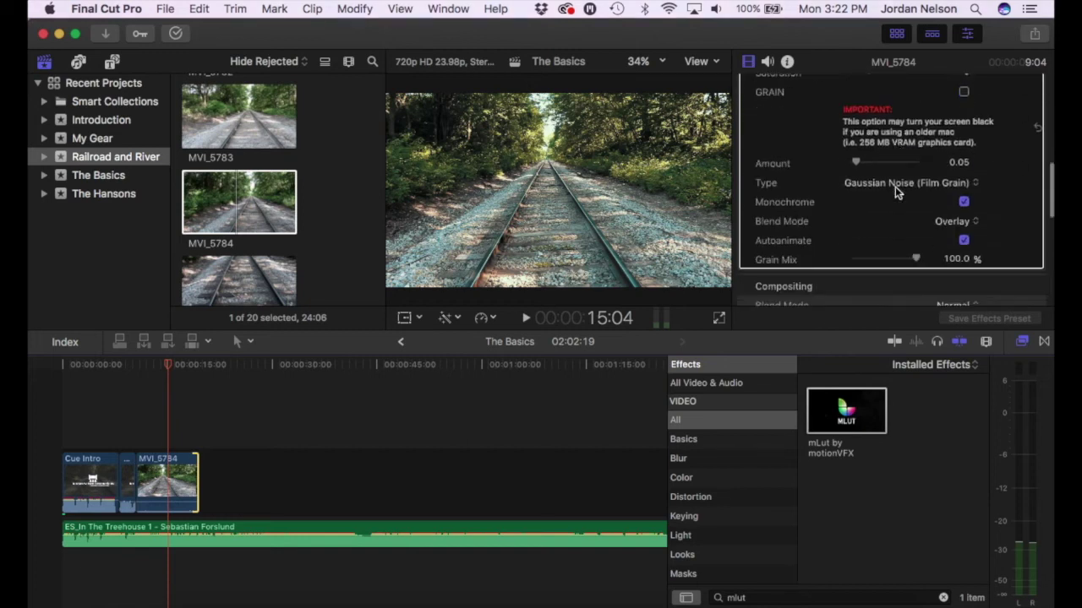
{"action": "scroll", "coordinate": [895, 191], "scroll_direction": "up", "scroll_amount": 5}
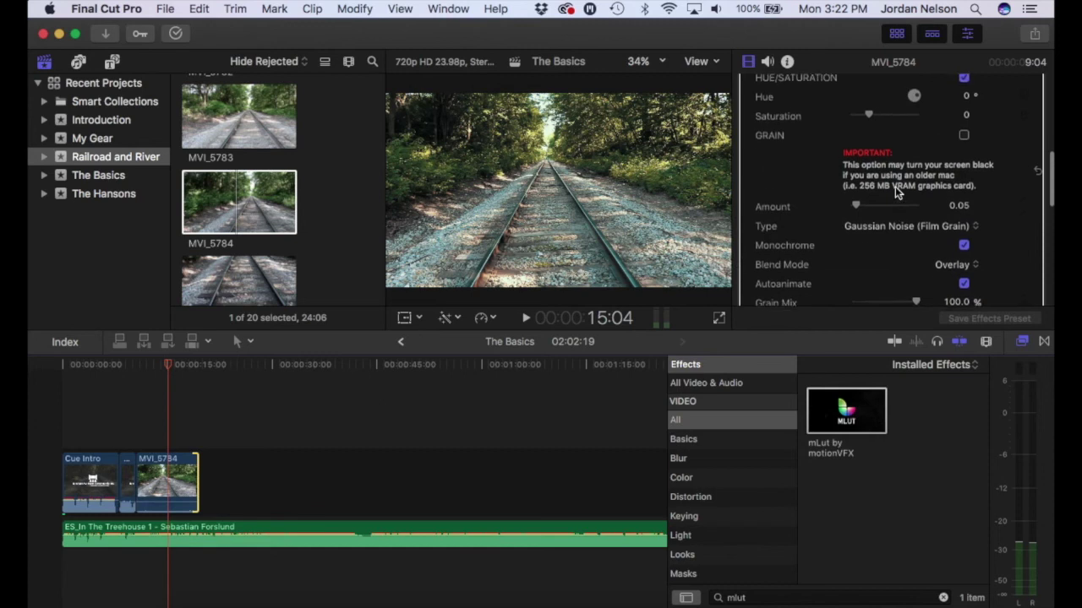
{"action": "scroll", "coordinate": [895, 191], "scroll_direction": "down", "scroll_amount": 2}
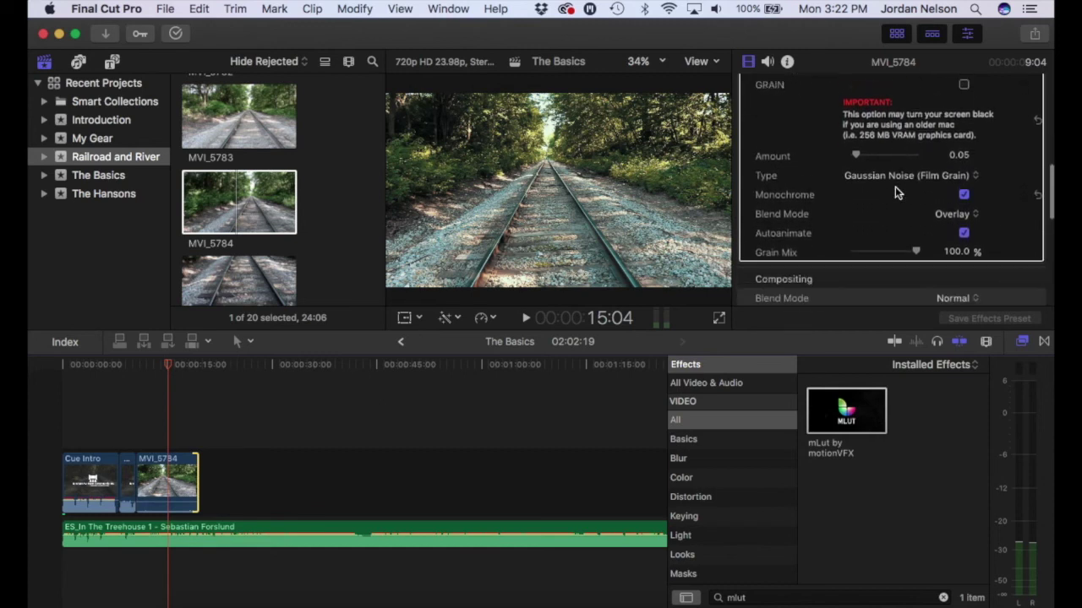
Step: Reopen the installed effects, choose the Color category and clear the "mlut" search
{"action": "left_click", "coordinate": [1023, 341]}
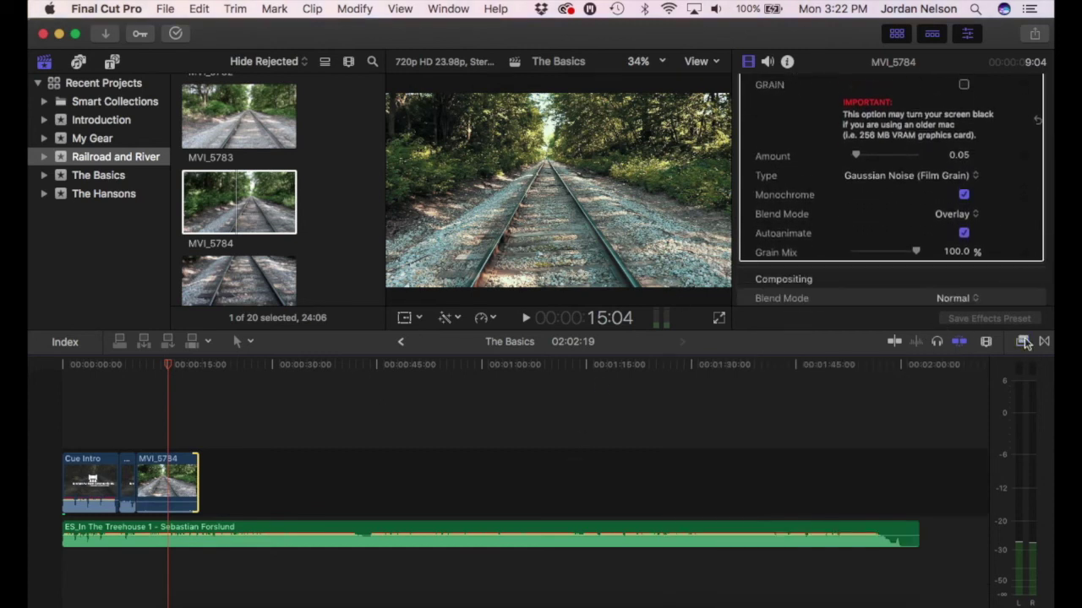
{"action": "left_click", "coordinate": [1022, 341]}
{"action": "scroll", "coordinate": [698, 412], "scroll_direction": "down", "scroll_amount": 10}
{"action": "scroll", "coordinate": [698, 412], "scroll_direction": "up", "scroll_amount": 10}
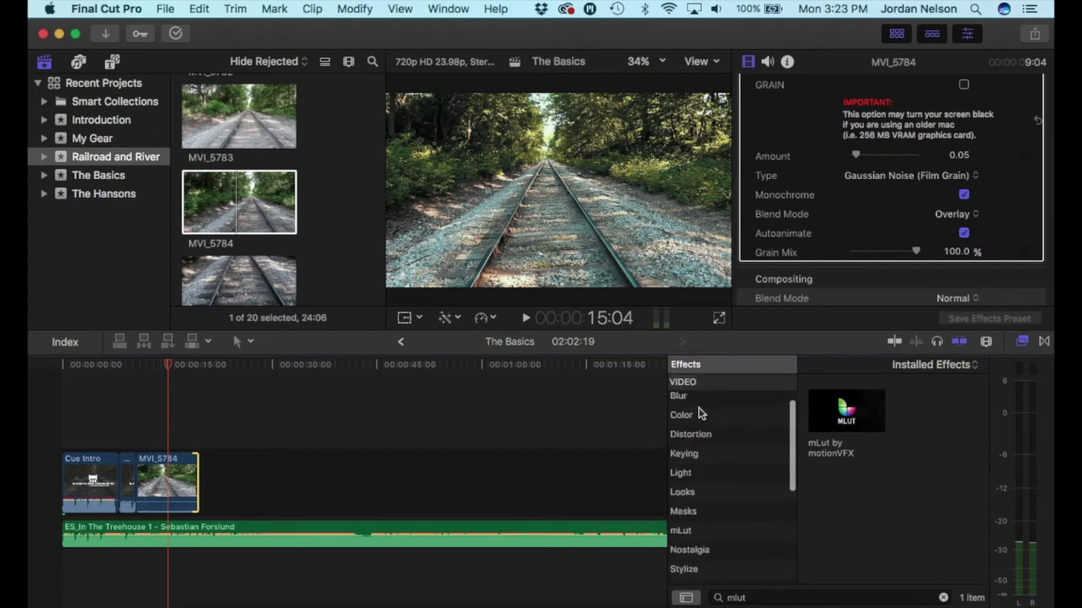
{"action": "scroll", "coordinate": [698, 413], "scroll_direction": "down", "scroll_amount": 10}
{"action": "scroll", "coordinate": [698, 413], "scroll_direction": "up", "scroll_amount": 8}
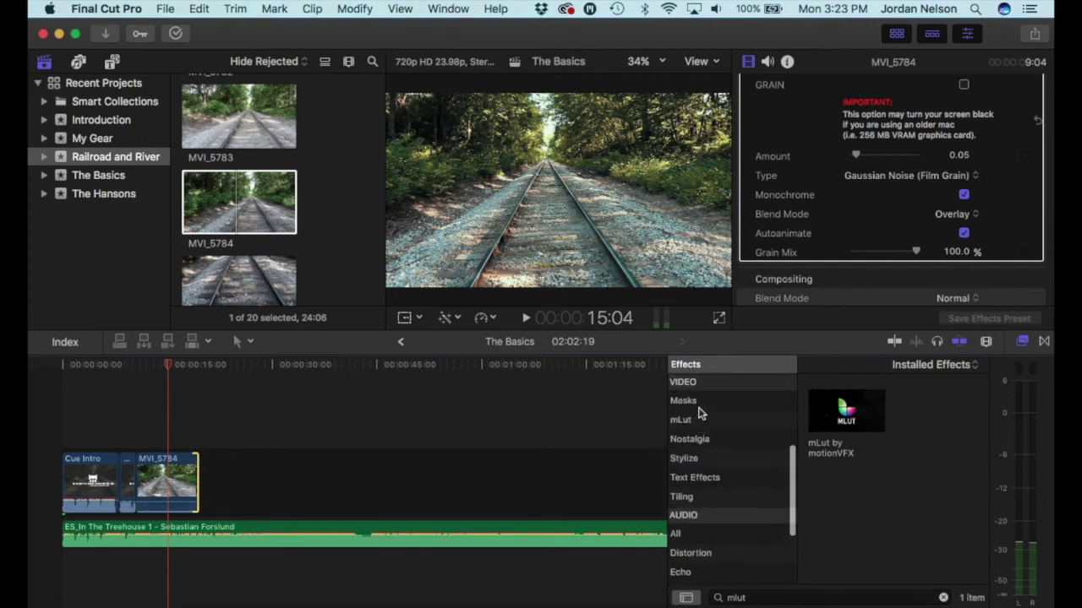
{"action": "left_click", "coordinate": [697, 401]}
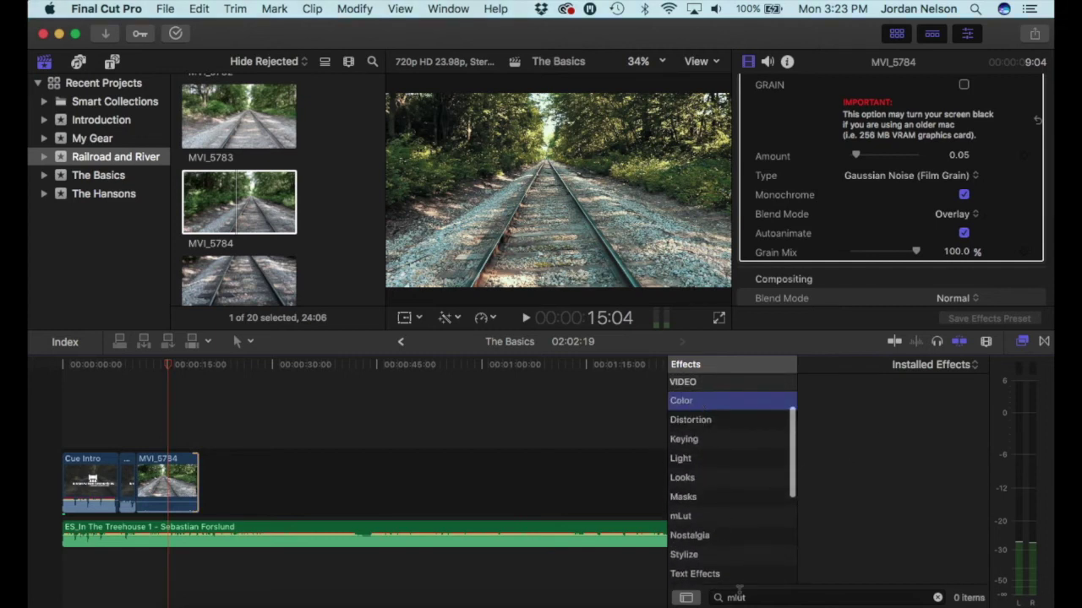
{"action": "left_click", "coordinate": [937, 598]}
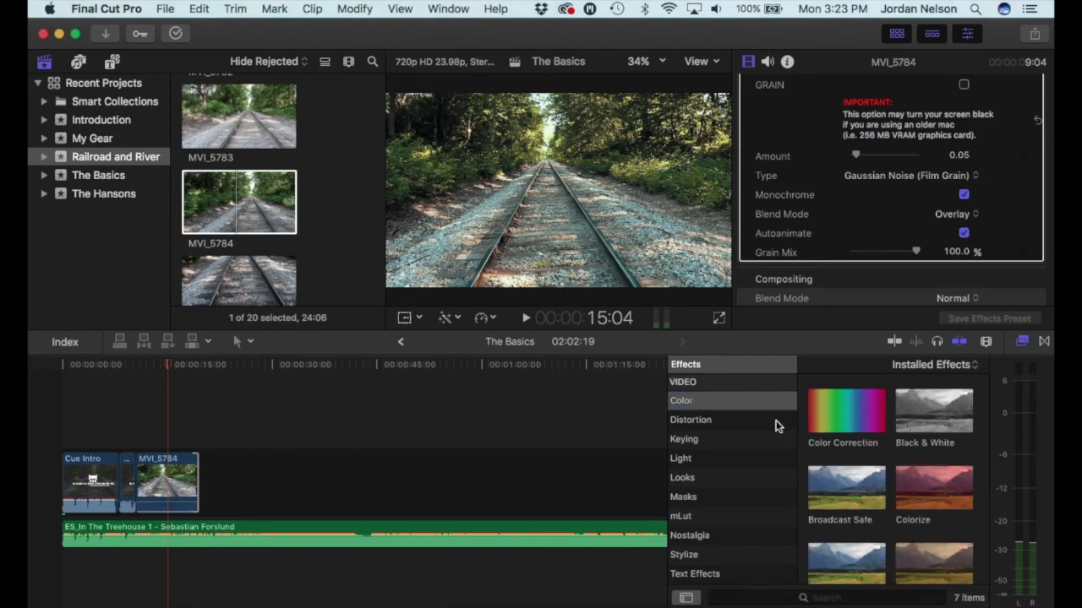
Step: Browse the video effect categories, including Masks, Light, Text Effects and Stylize
{"action": "scroll", "coordinate": [717, 459], "scroll_direction": "down", "scroll_amount": 3}
{"action": "scroll", "coordinate": [717, 458], "scroll_direction": "up", "scroll_amount": 4}
{"action": "scroll", "coordinate": [717, 459], "scroll_direction": "down", "scroll_amount": 1}
{"action": "scroll", "coordinate": [716, 458], "scroll_direction": "up", "scroll_amount": 1}
{"action": "scroll", "coordinate": [717, 459], "scroll_direction": "down", "scroll_amount": 2}
{"action": "left_click", "coordinate": [696, 492]}
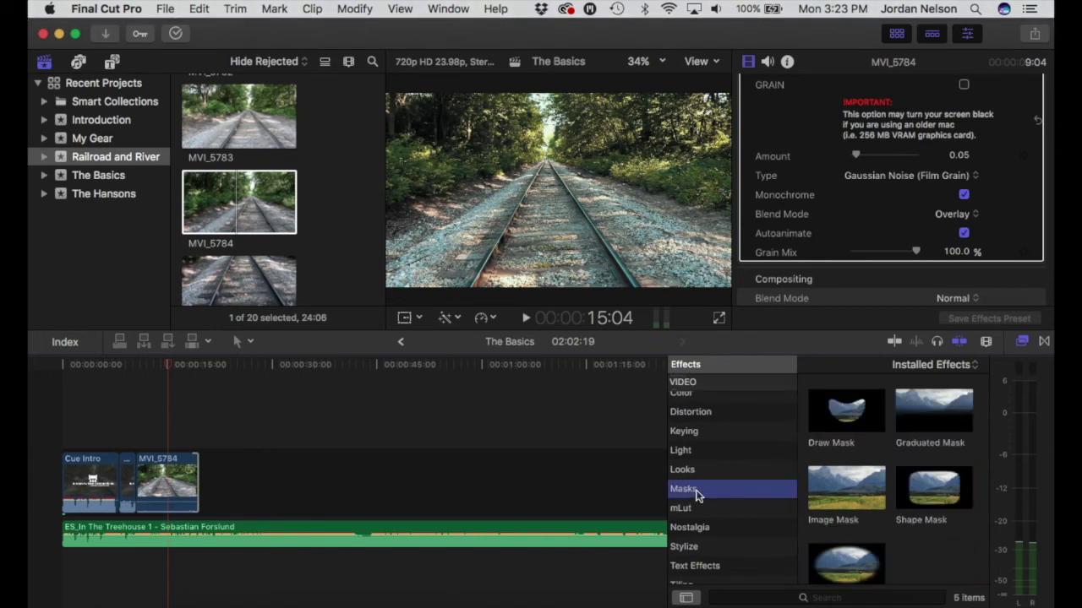
{"action": "scroll", "coordinate": [717, 422], "scroll_direction": "down", "scroll_amount": 2}
{"action": "scroll", "coordinate": [717, 422], "scroll_direction": "up", "scroll_amount": 1}
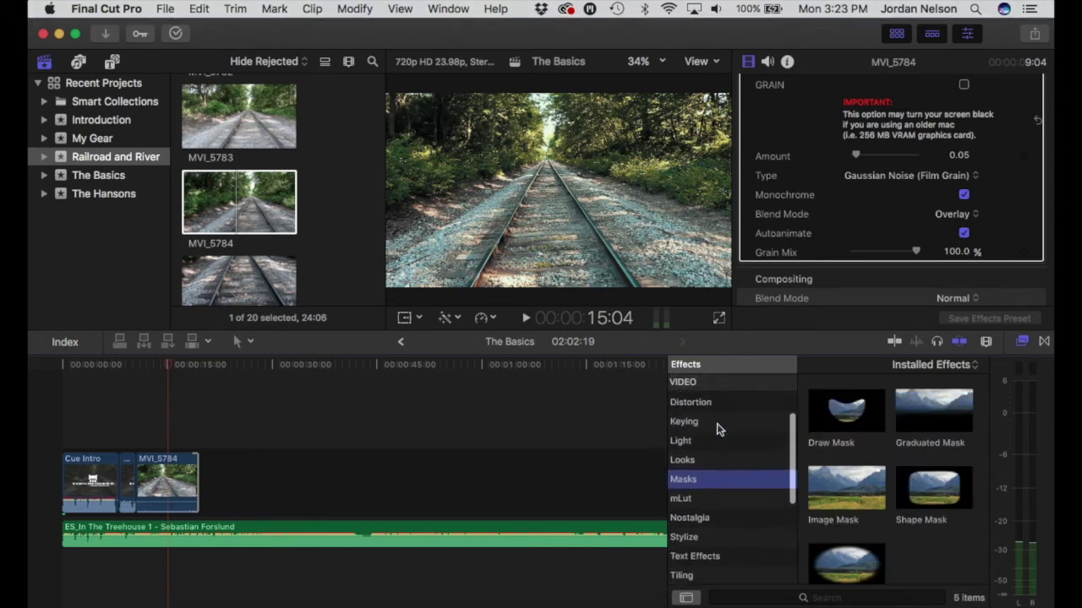
{"action": "left_click", "coordinate": [717, 429]}
{"action": "left_click", "coordinate": [714, 446]}
{"action": "scroll", "coordinate": [713, 497], "scroll_direction": "down", "scroll_amount": 2}
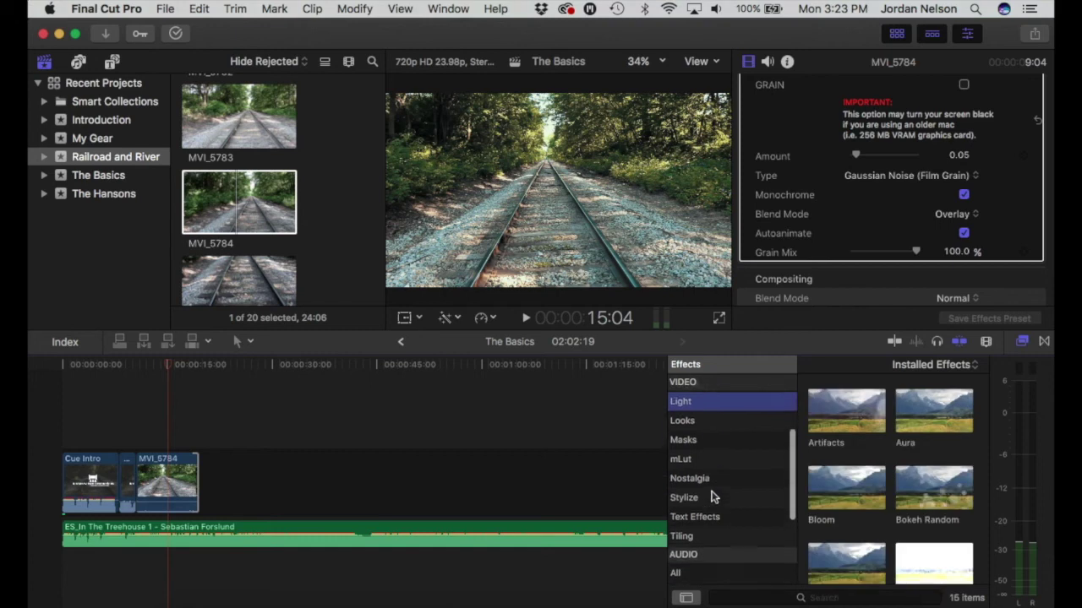
{"action": "left_click", "coordinate": [708, 504]}
{"action": "left_click", "coordinate": [712, 484]}
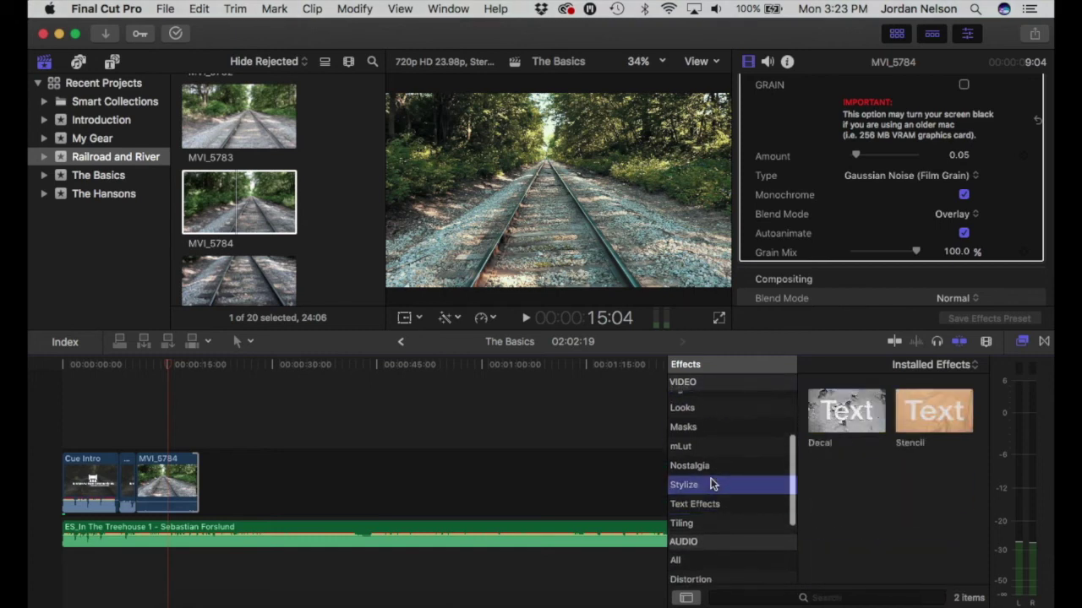
{"action": "scroll", "coordinate": [726, 459], "scroll_direction": "up", "scroll_amount": 5}
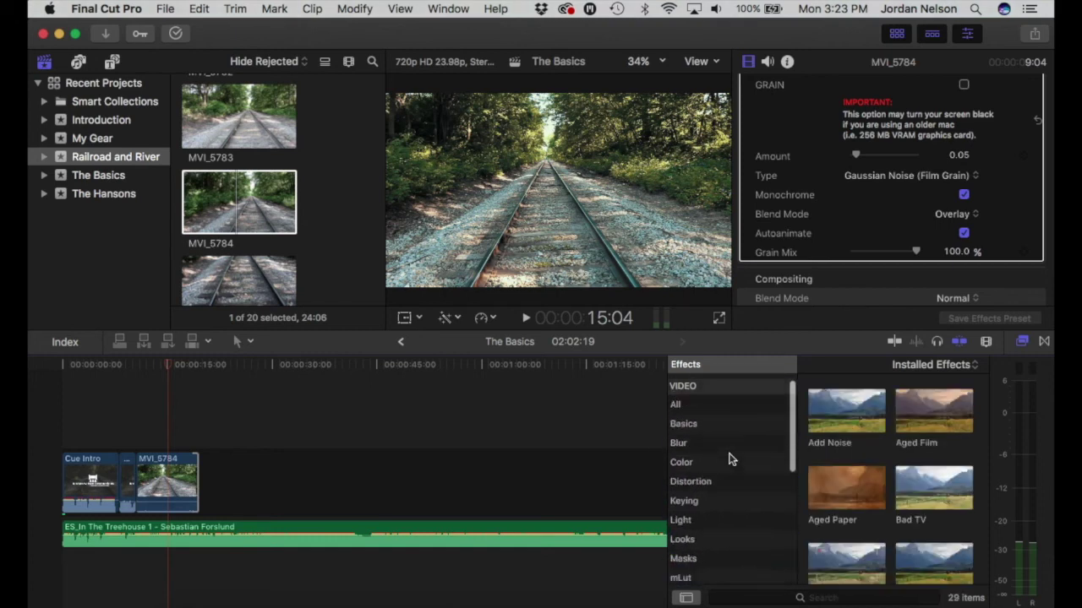
Step: Add a Cross Dissolve transition to the end of MVI_5784, play it back and close the installed transitions
{"action": "left_click", "coordinate": [1044, 341]}
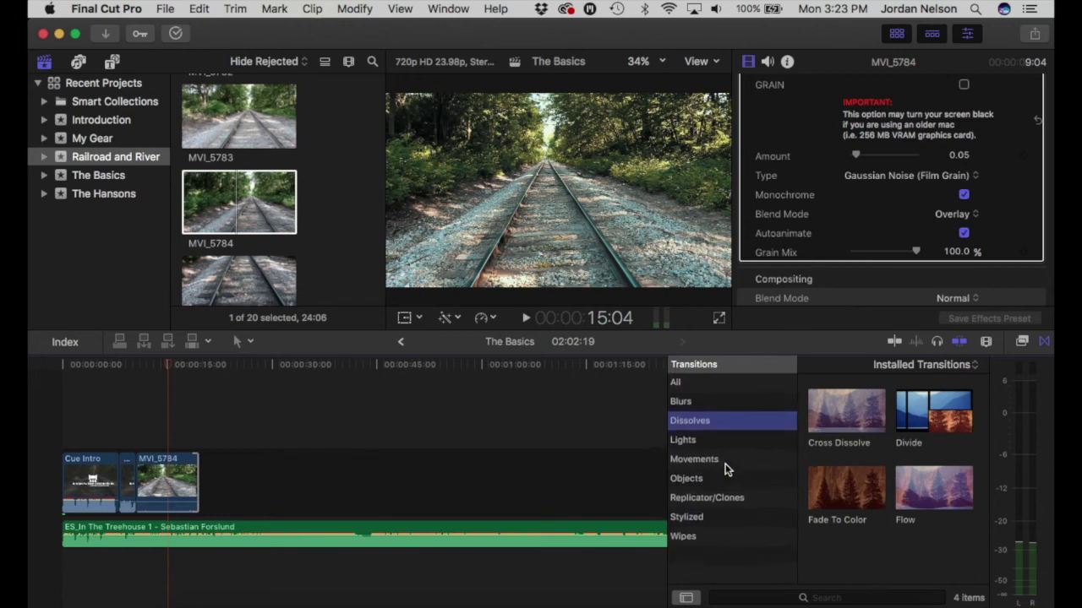
{"action": "left_click_drag", "start_coordinate": [836, 421], "coordinate": [242, 464]}
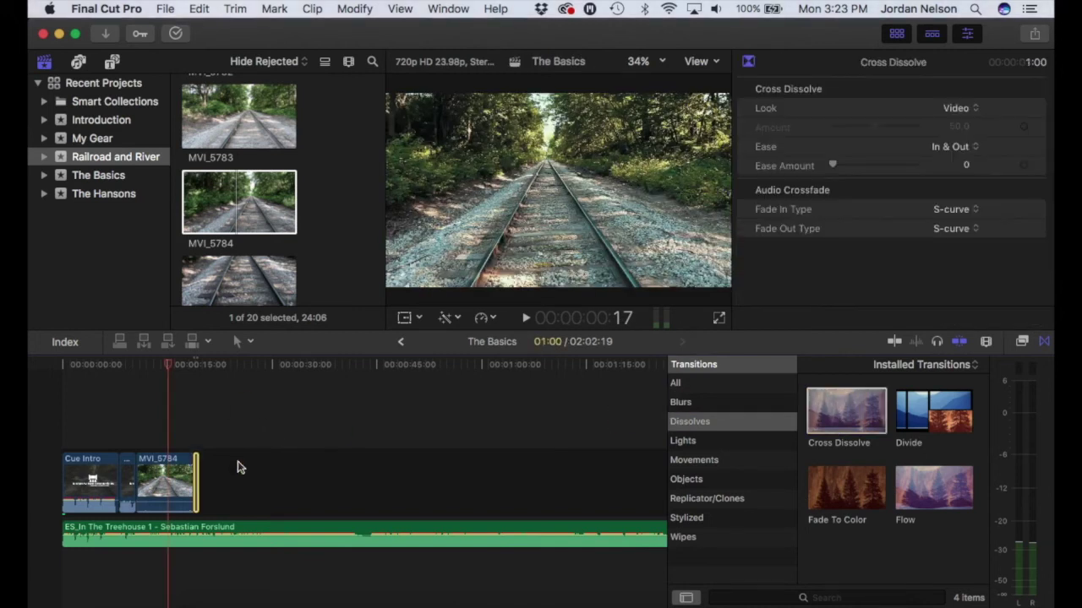
{"action": "left_click", "coordinate": [193, 367]}
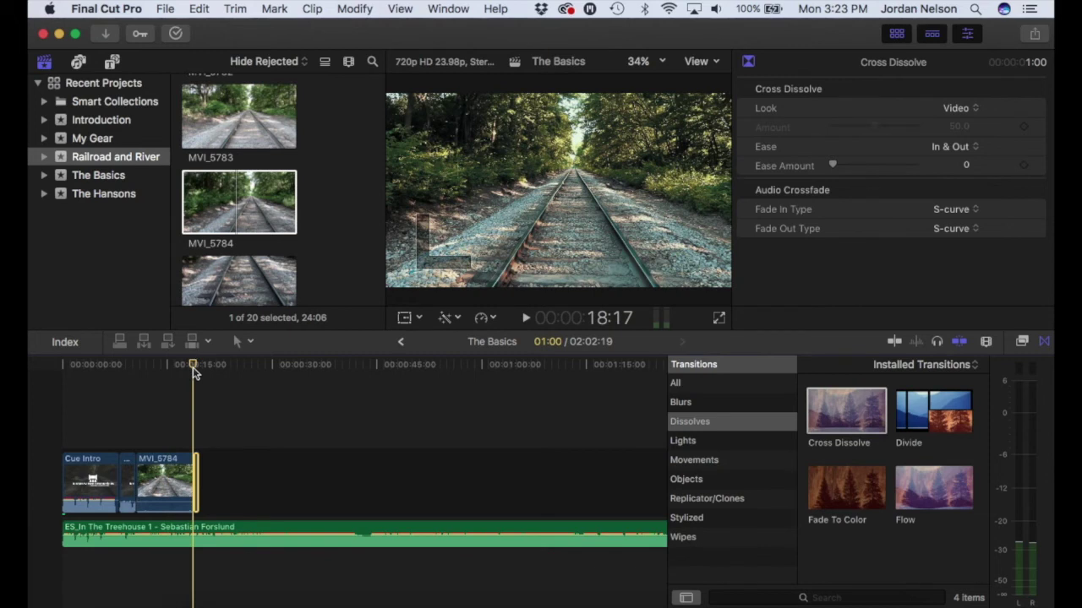
{"action": "key", "text": "space"}
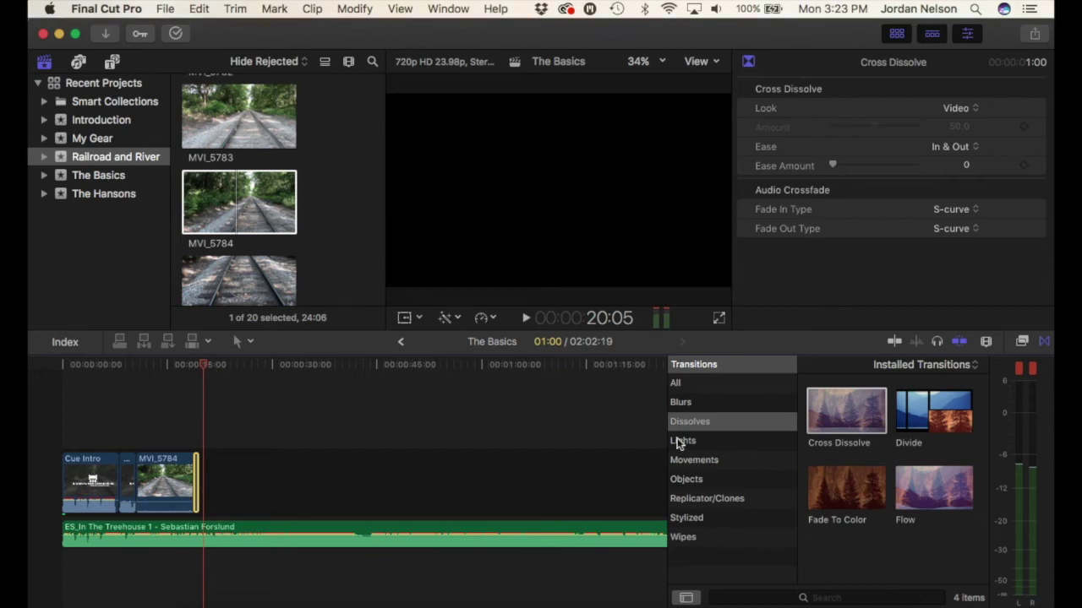
{"action": "key", "text": "space"}
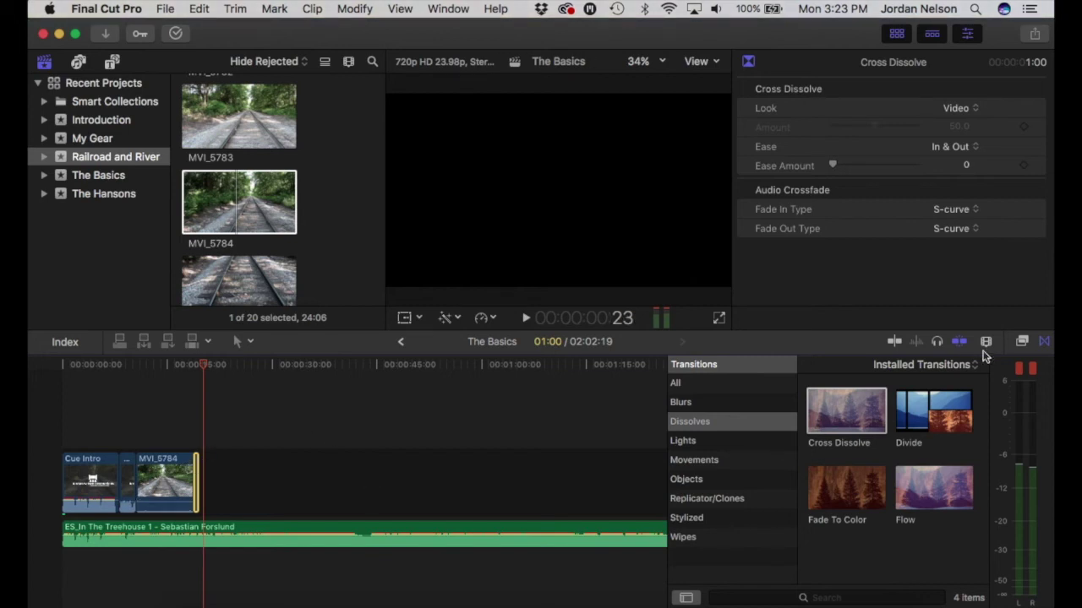
{"action": "left_click", "coordinate": [1044, 342]}
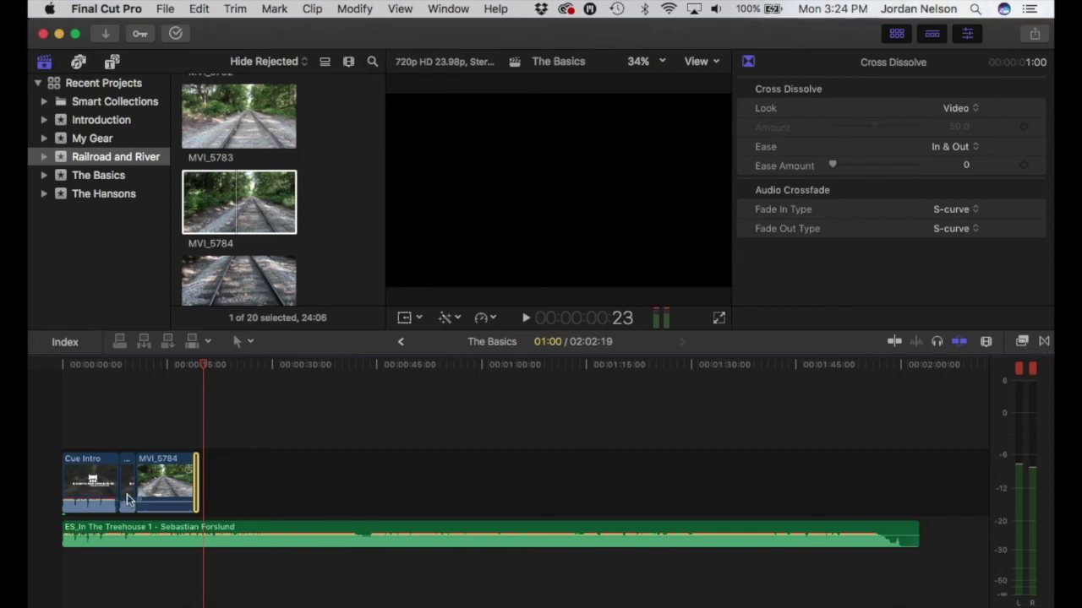
Step: Examine the first Cue Intro clip's audio settings, including Equalization, Loudness and Noise Removal
{"action": "left_click", "coordinate": [92, 478]}
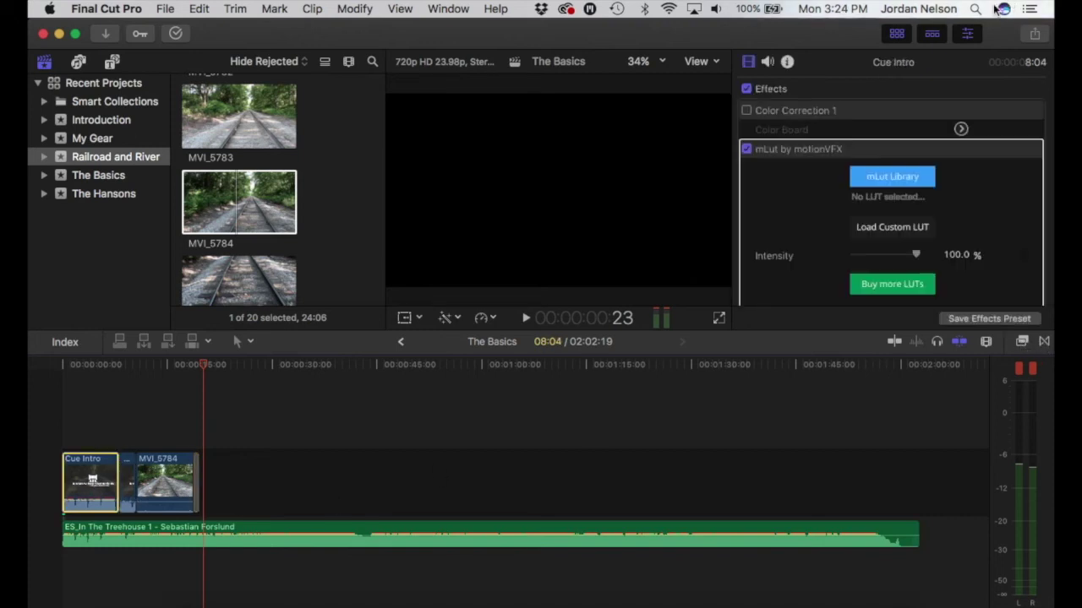
{"action": "left_click", "coordinate": [767, 62]}
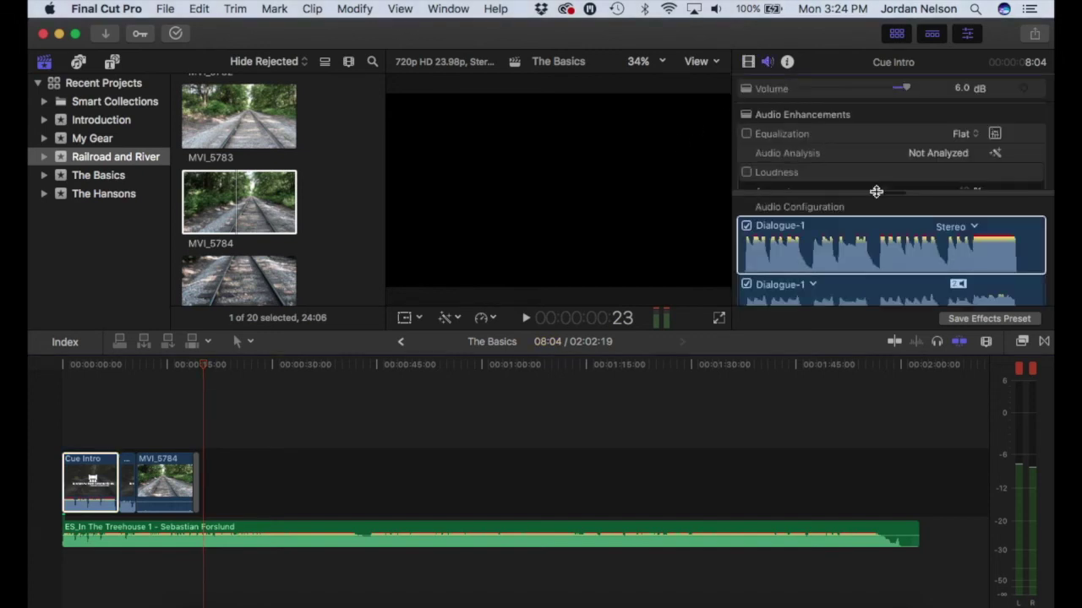
{"action": "scroll", "coordinate": [887, 143], "scroll_direction": "down", "scroll_amount": 1}
{"action": "scroll", "coordinate": [888, 145], "scroll_direction": "down", "scroll_amount": 8}
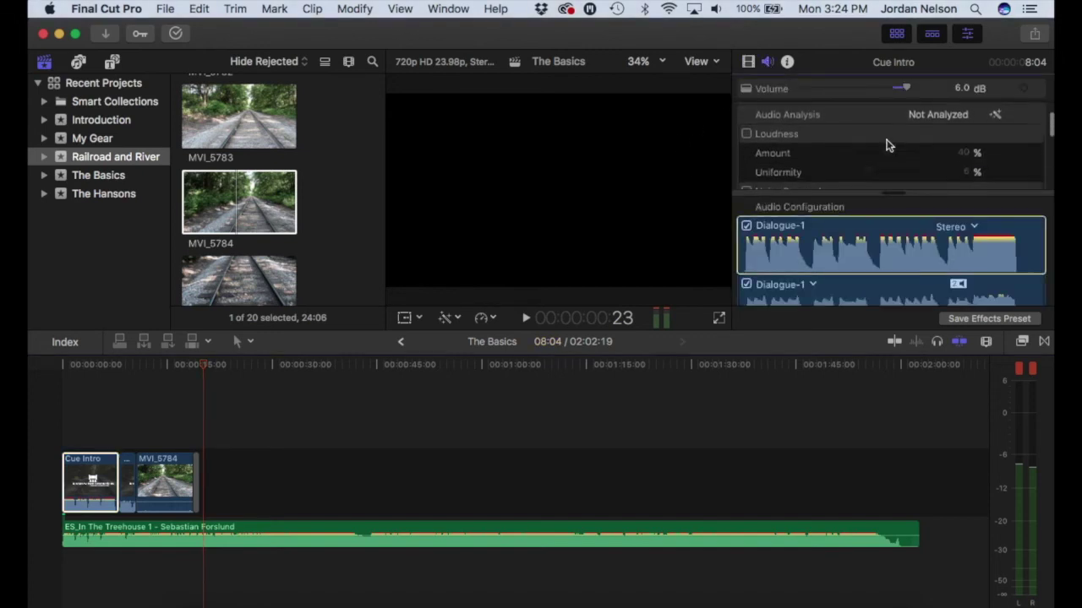
{"action": "scroll", "coordinate": [888, 145], "scroll_direction": "down", "scroll_amount": 2}
{"action": "scroll", "coordinate": [888, 145], "scroll_direction": "up", "scroll_amount": 10}
{"action": "scroll", "coordinate": [887, 146], "scroll_direction": "down", "scroll_amount": 8}
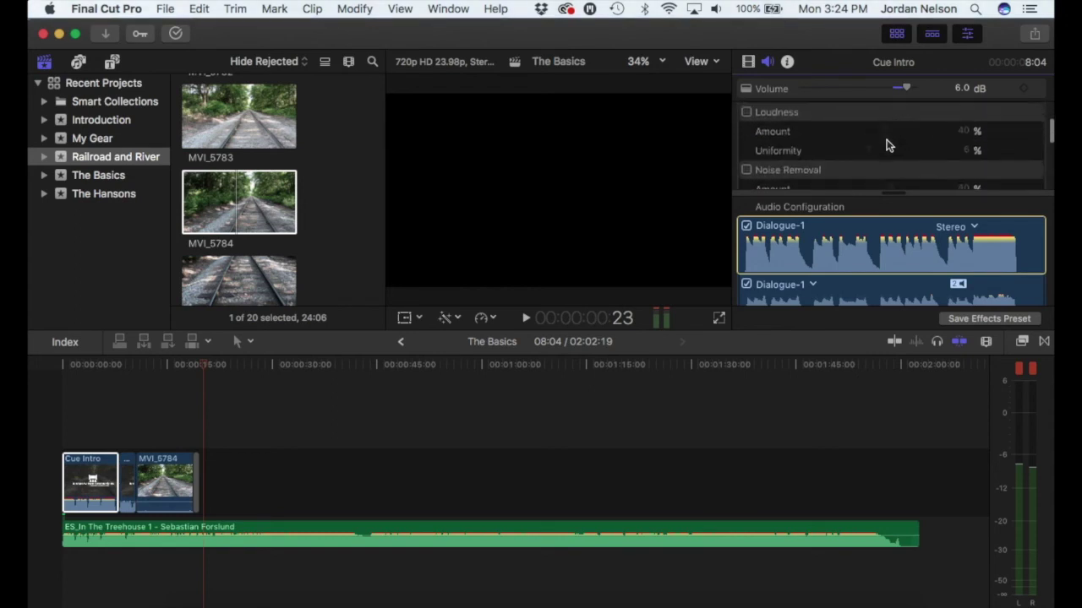
{"action": "scroll", "coordinate": [887, 145], "scroll_direction": "down", "scroll_amount": 2}
{"action": "scroll", "coordinate": [887, 145], "scroll_direction": "up", "scroll_amount": 8}
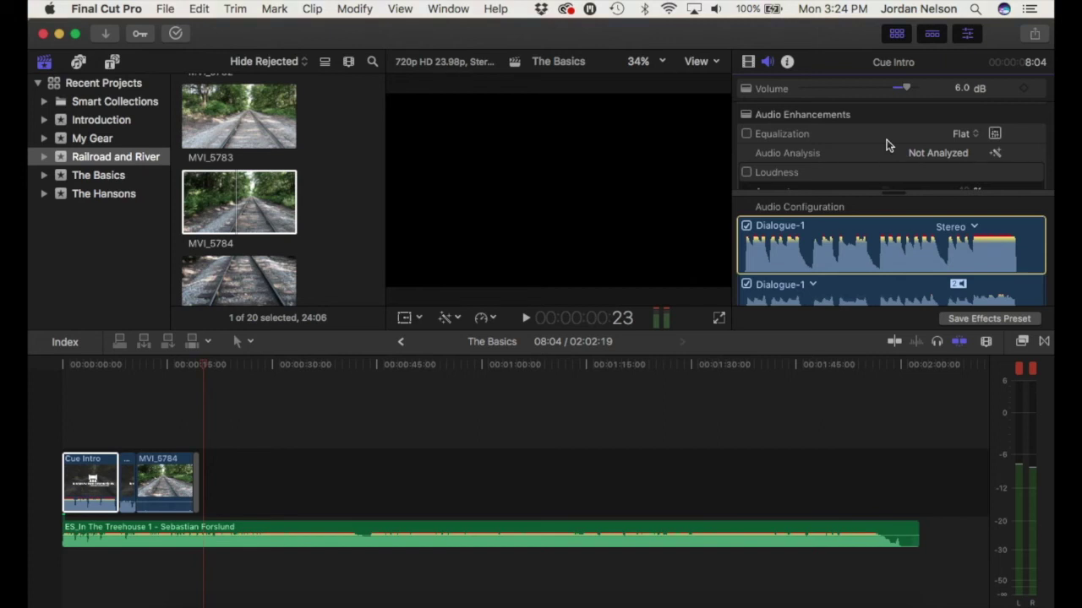
Step: Slow the first Cue Intro clip down to 50% speed
{"action": "left_click", "coordinate": [482, 318]}
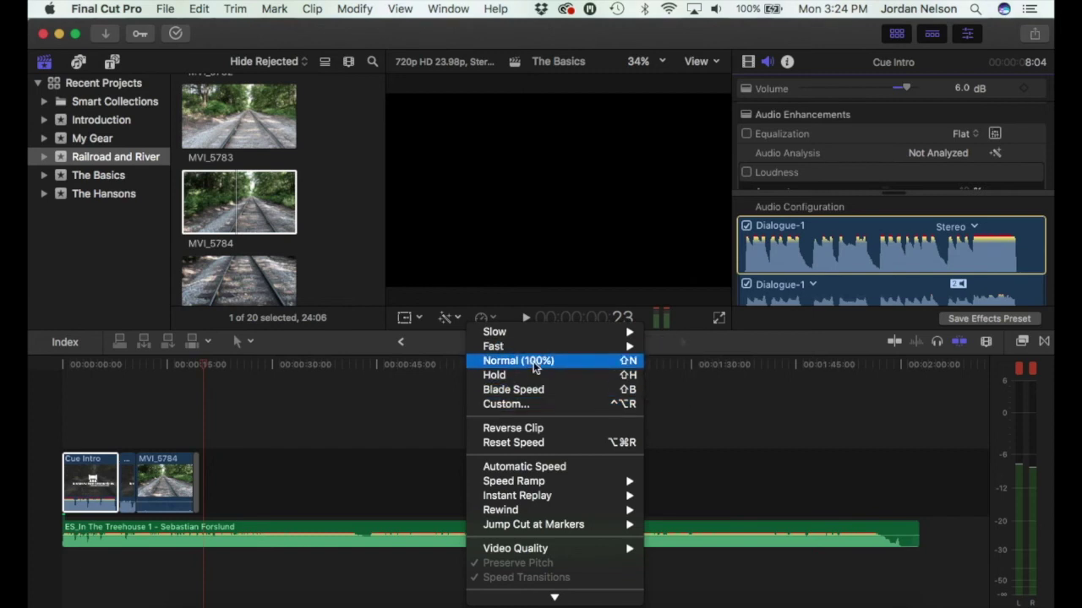
{"action": "mouse_move", "coordinate": [545, 347]}
{"action": "mouse_move", "coordinate": [601, 329]}
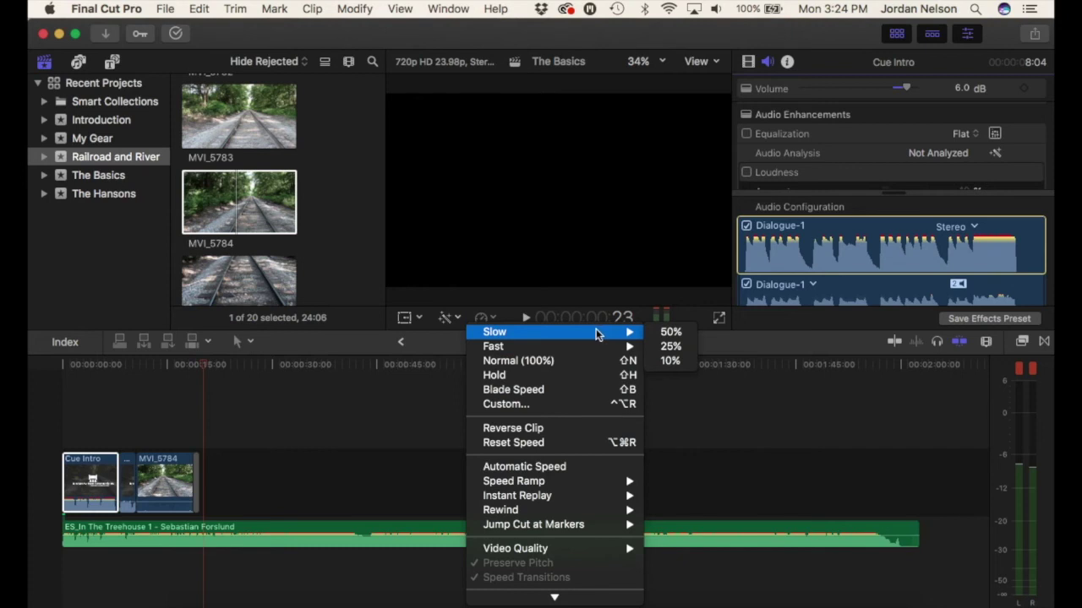
{"action": "left_click", "coordinate": [685, 334]}
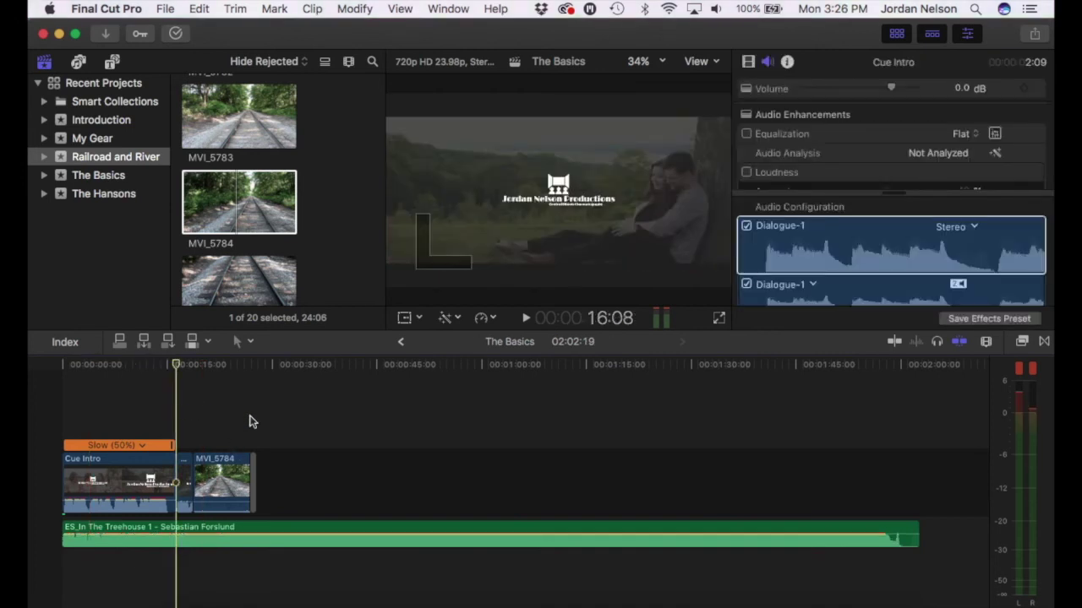
Step: Split the music track where MVI_5784 begins and select the short second Cue Intro clip
{"action": "left_click", "coordinate": [195, 537]}
{"action": "key", "text": "a"}
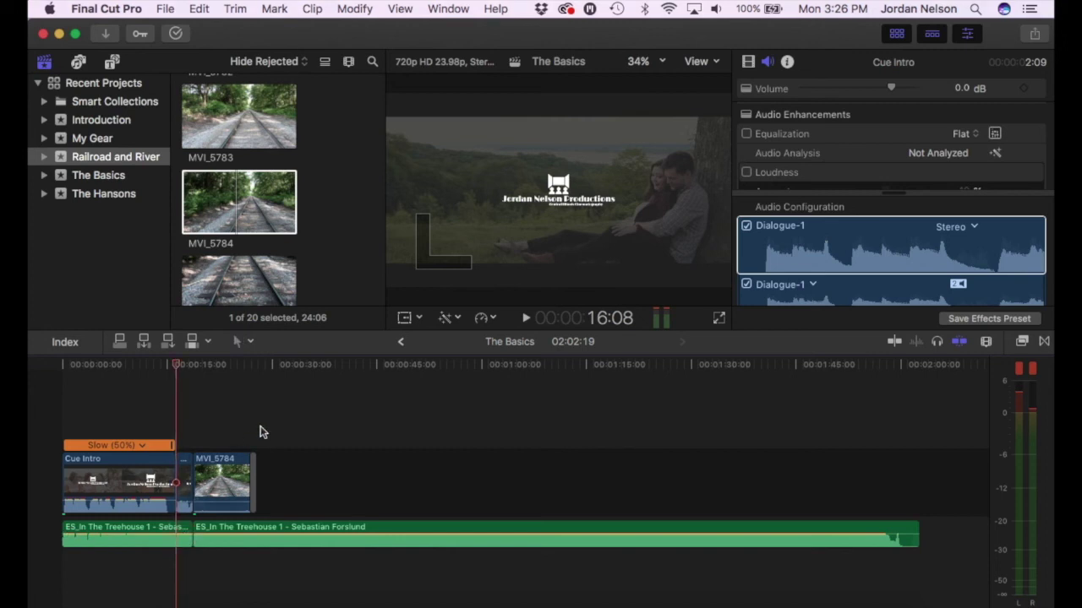
{"action": "left_click", "coordinate": [188, 488]}
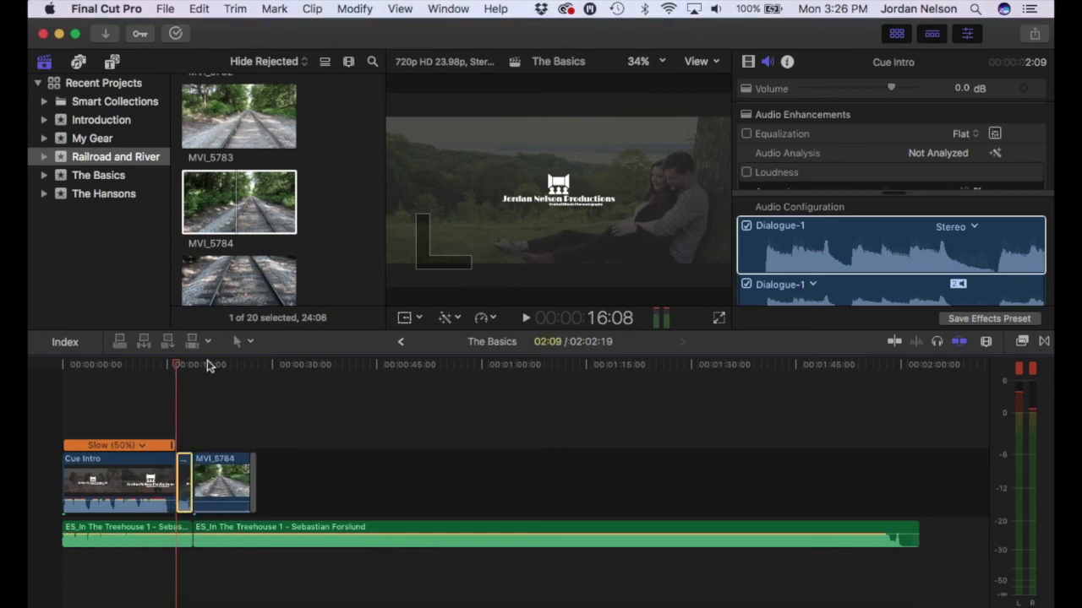
Step: Place the playhead at 2:15 in the first Cue Intro clip and turn on skimming
{"action": "left_click", "coordinate": [242, 341]}
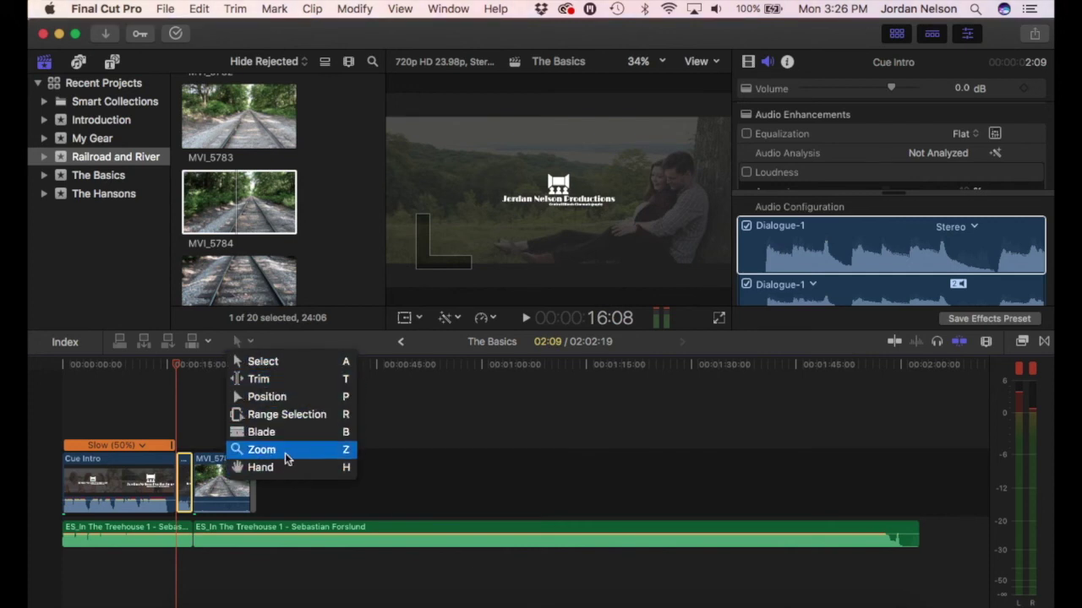
{"action": "left_click", "coordinate": [438, 478]}
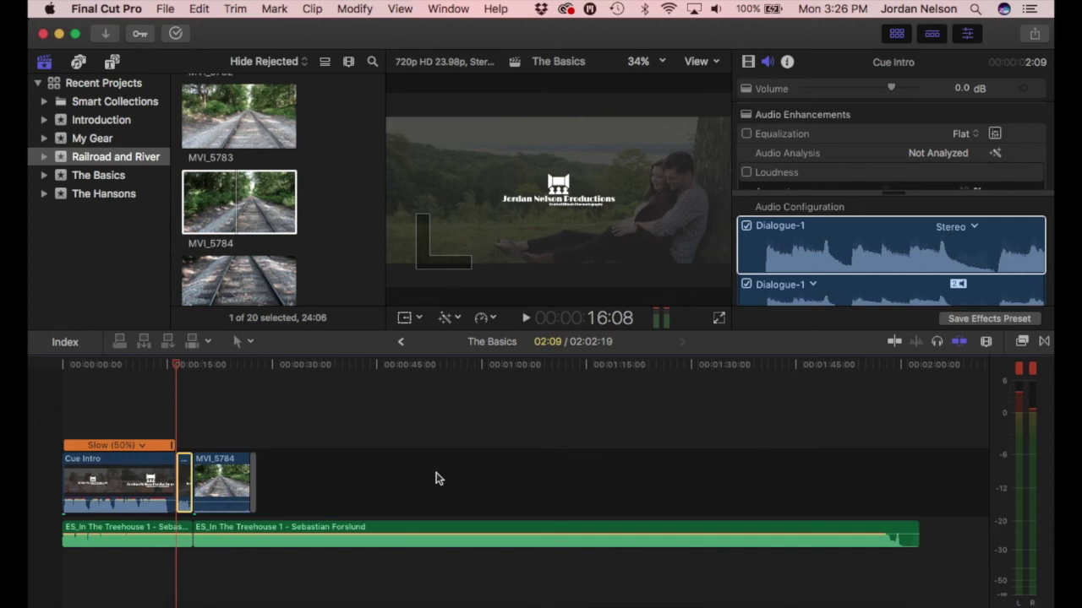
{"action": "left_click", "coordinate": [81, 364]}
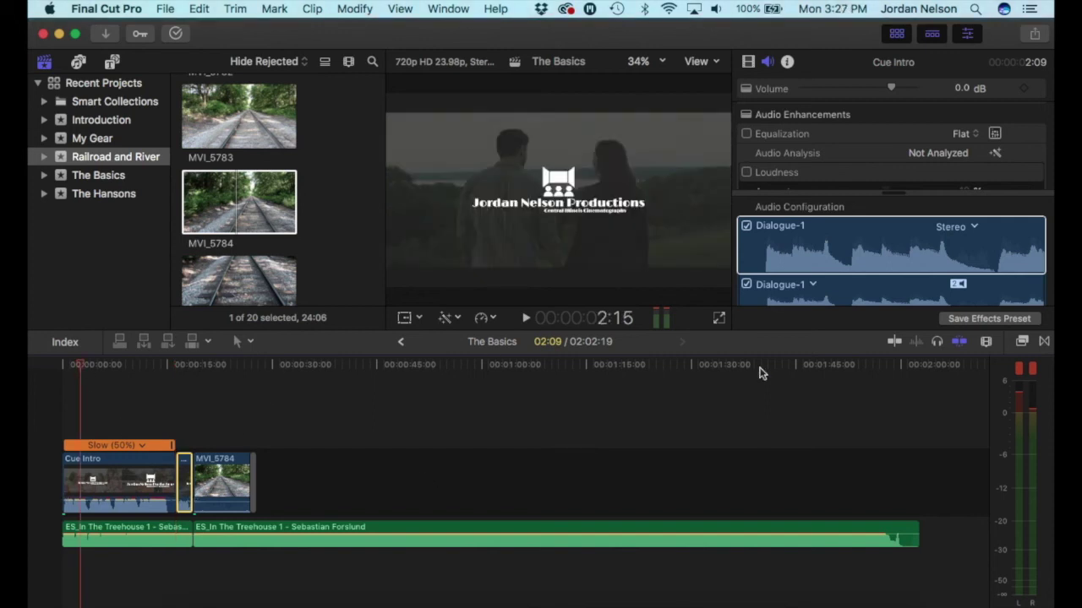
{"action": "left_click", "coordinate": [893, 344]}
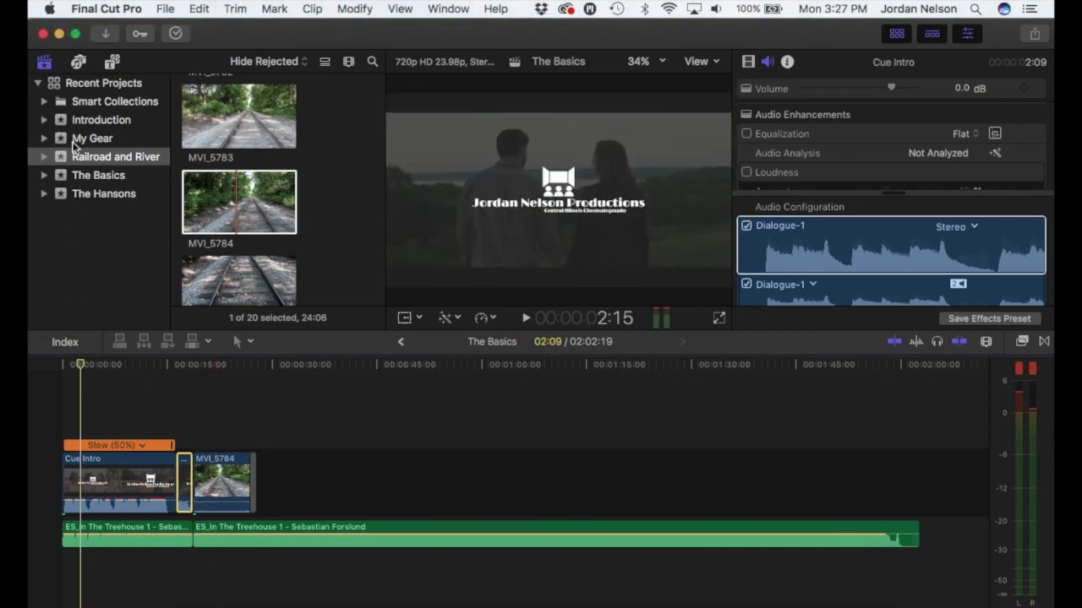
Step: Insert a Basic Title from the installed titles at the start of the timeline, ahead of Cue Intro
{"action": "left_click", "coordinate": [80, 63]}
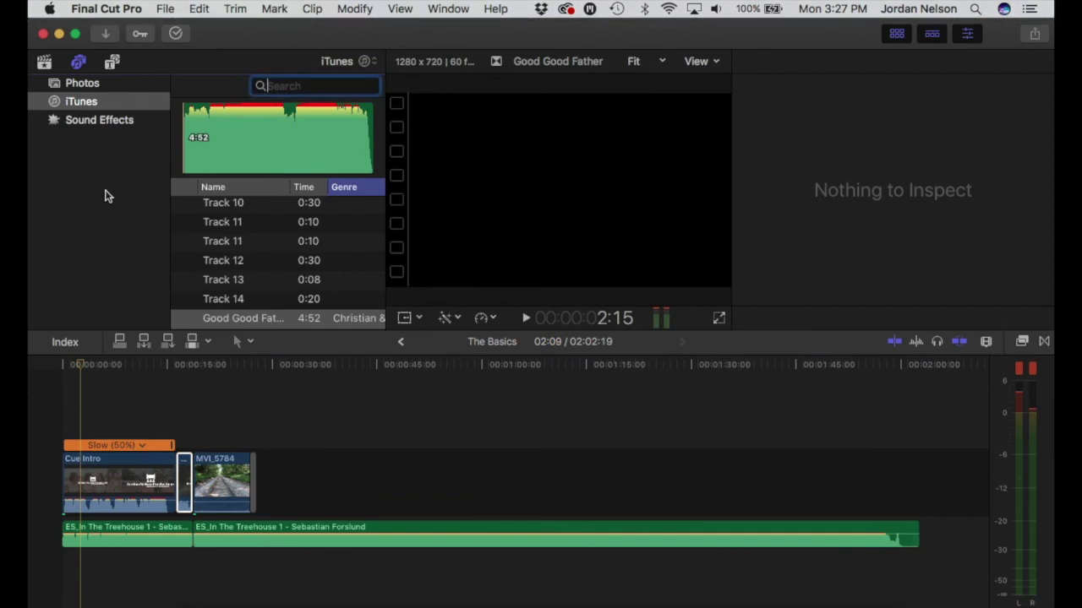
{"action": "key", "text": "alt+super+1"}
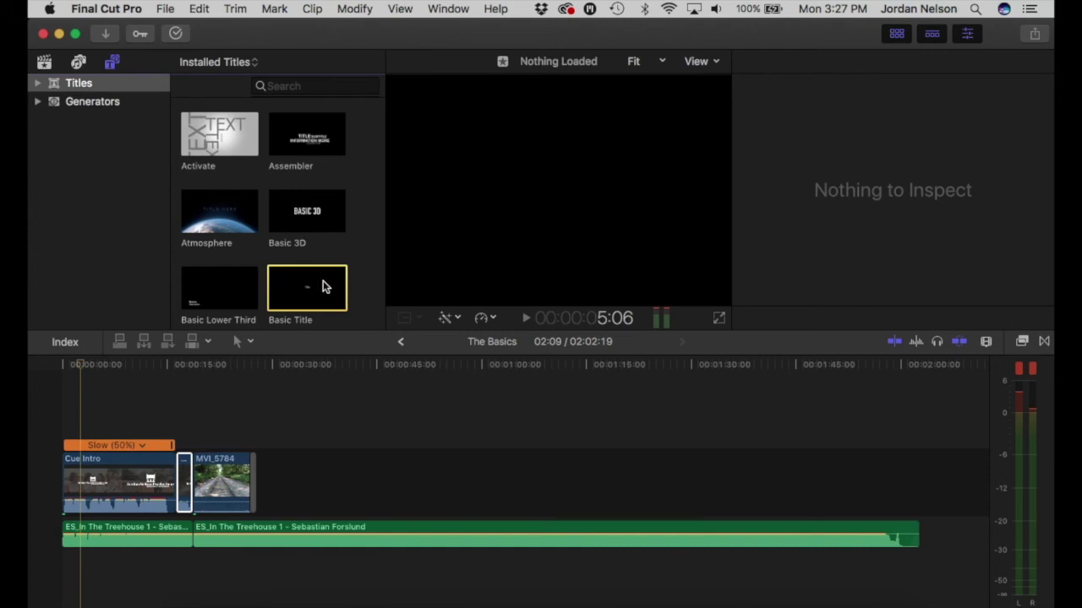
{"action": "key", "text": "w"}
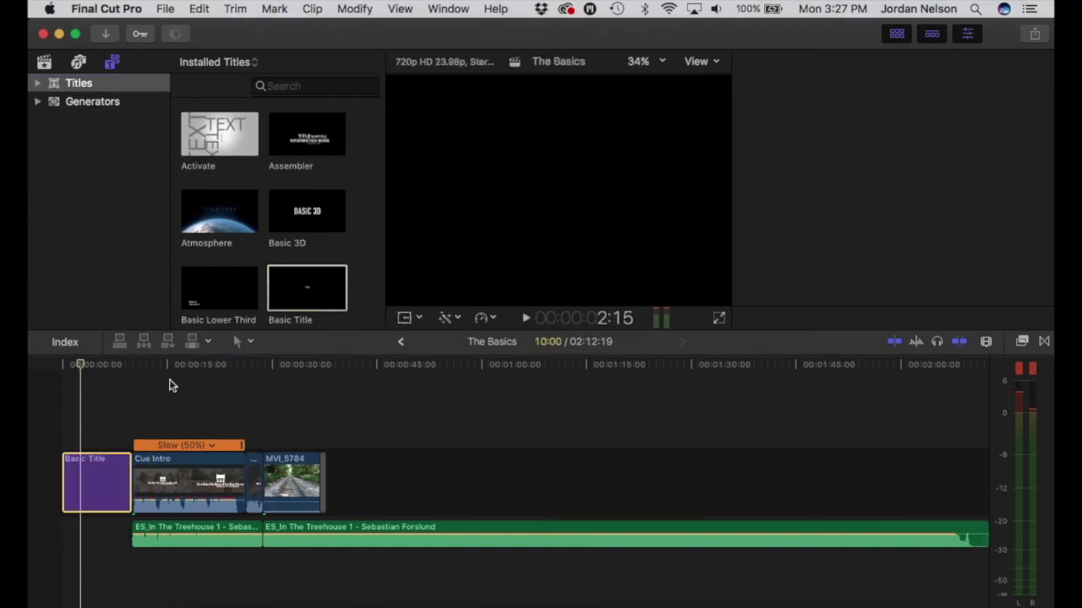
Step: Change the Basic Title's text to the creator's first name in possessive form plus "Video" and review its text formatting options
{"action": "left_click", "coordinate": [91, 470]}
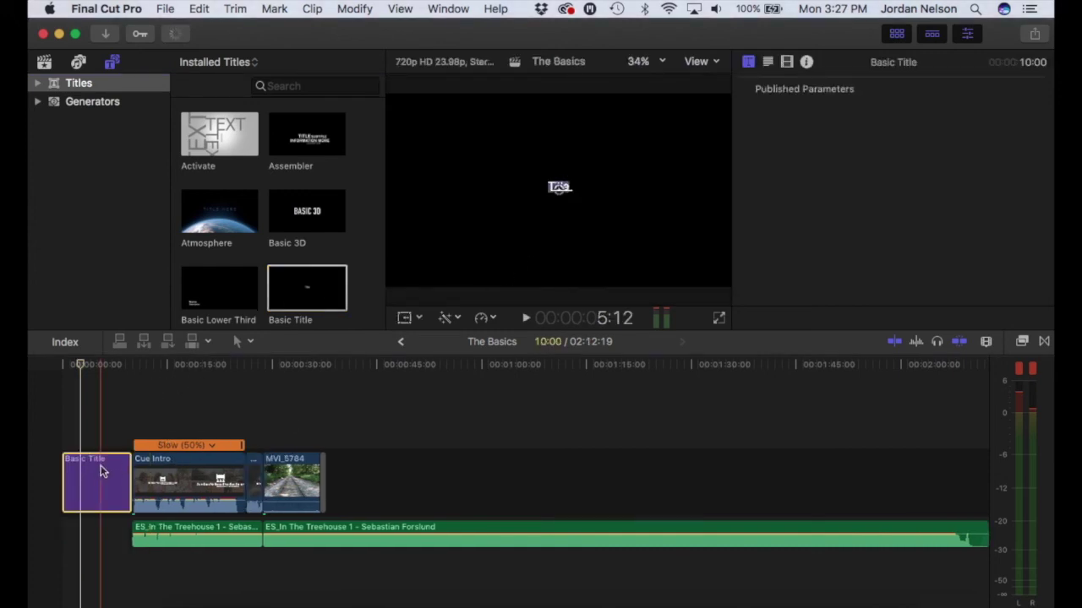
{"action": "left_click_drag", "start_coordinate": [769, 137], "coordinate": [737, 141]}
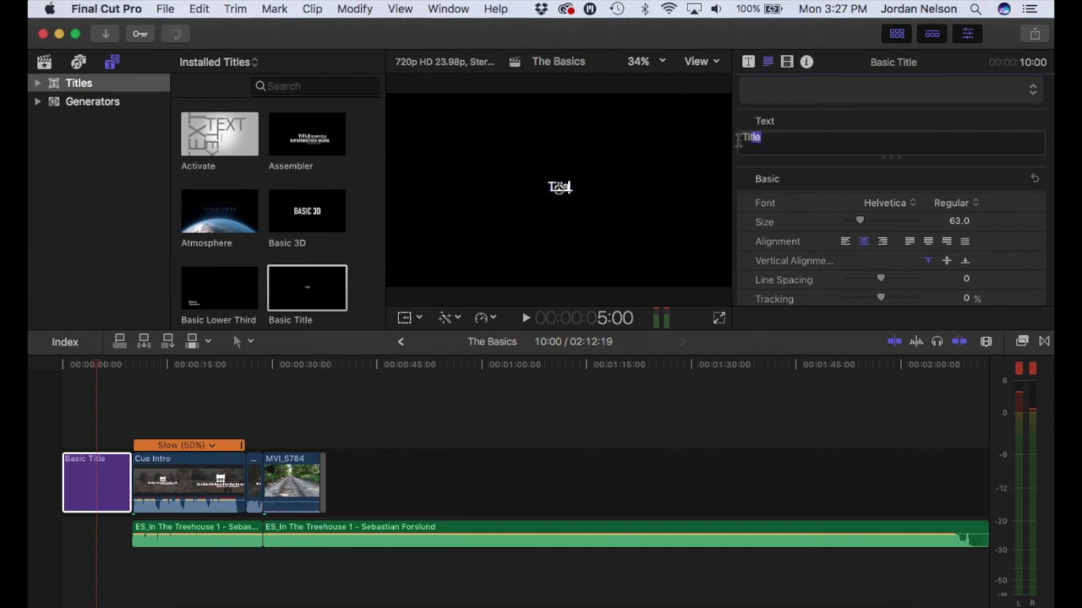
{"action": "type", "text": "Jordan's Video"}
{"action": "scroll", "coordinate": [888, 174], "scroll_direction": "down", "scroll_amount": 1}
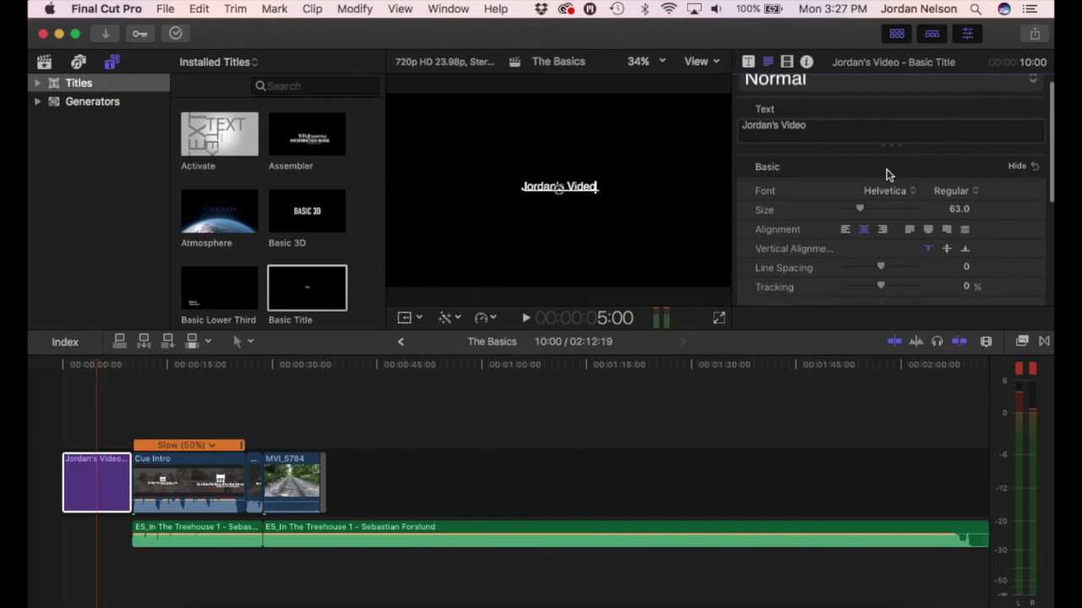
{"action": "scroll", "coordinate": [885, 177], "scroll_direction": "down", "scroll_amount": 10}
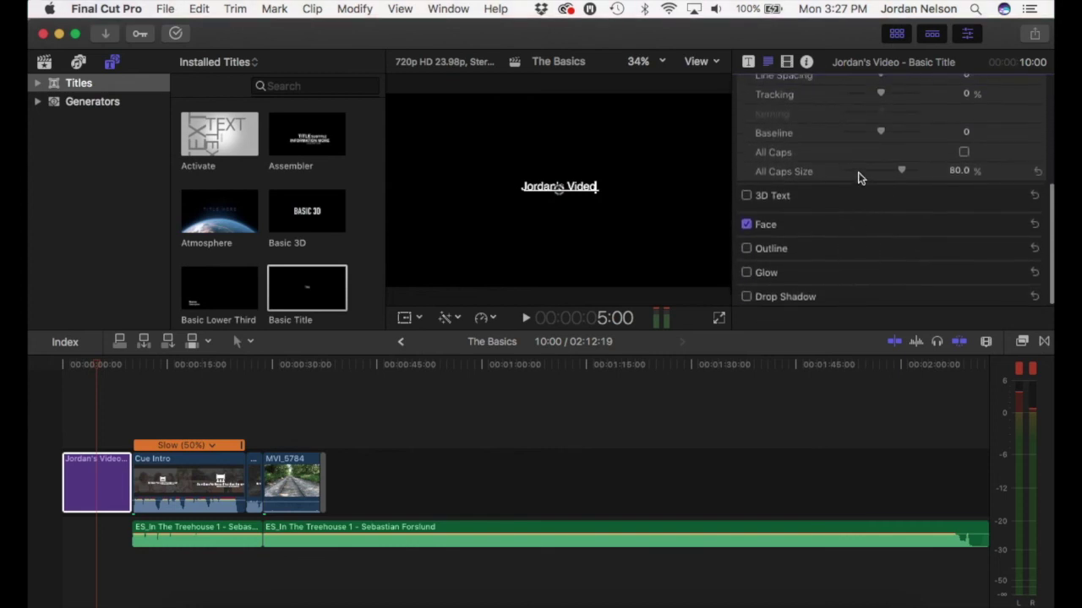
{"action": "scroll", "coordinate": [859, 177], "scroll_direction": "up", "scroll_amount": 10}
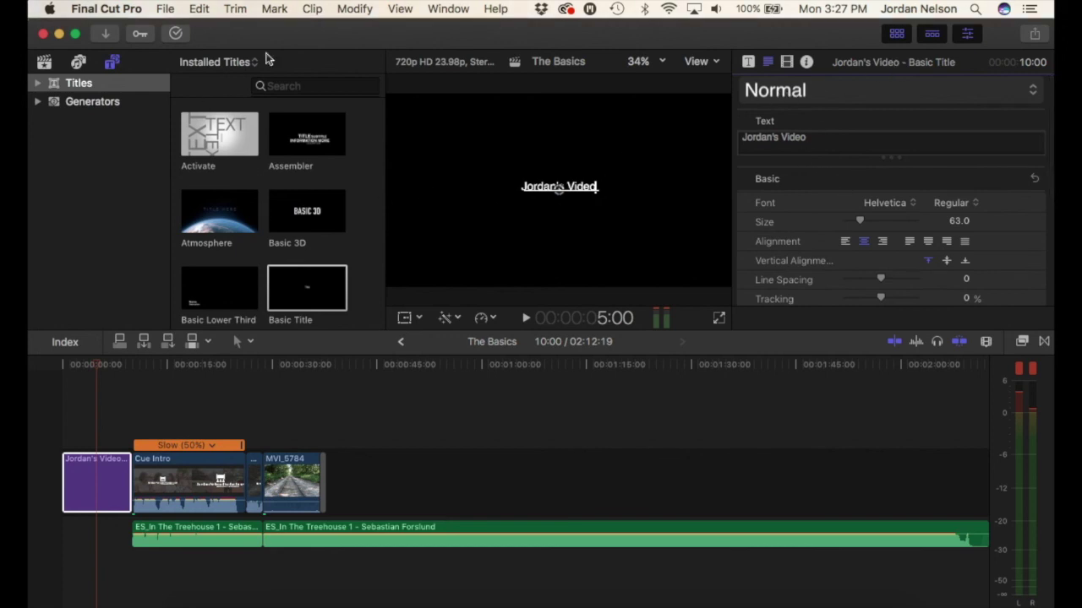
Step: Browse the installed generators, from Curtain and Drifting to Metal and Paper
{"action": "left_click", "coordinate": [107, 109]}
{"action": "scroll", "coordinate": [246, 151], "scroll_direction": "down", "scroll_amount": 5}
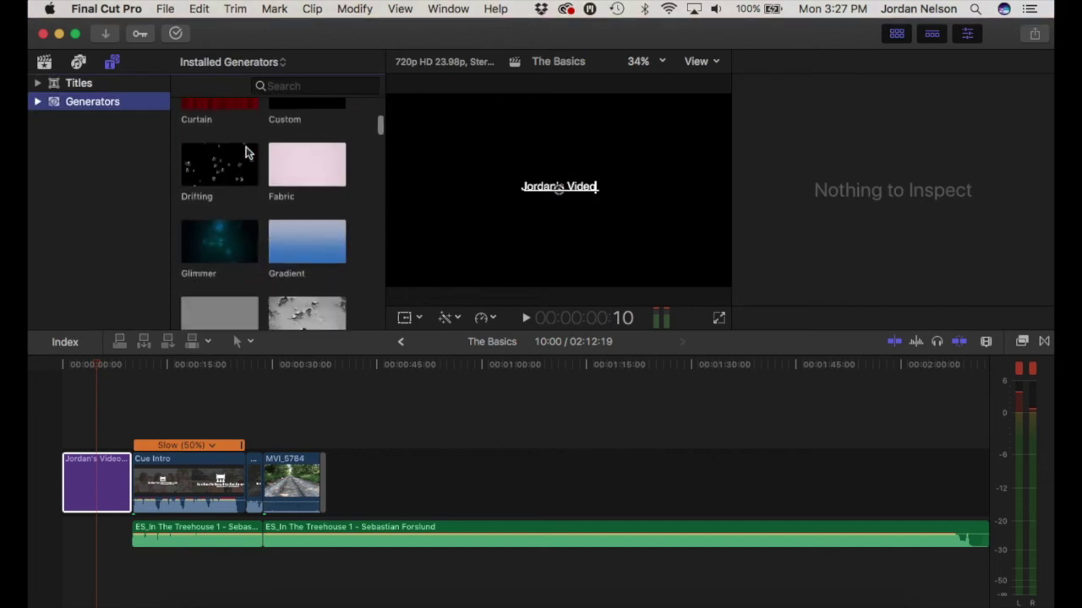
{"action": "scroll", "coordinate": [245, 152], "scroll_direction": "down", "scroll_amount": 5}
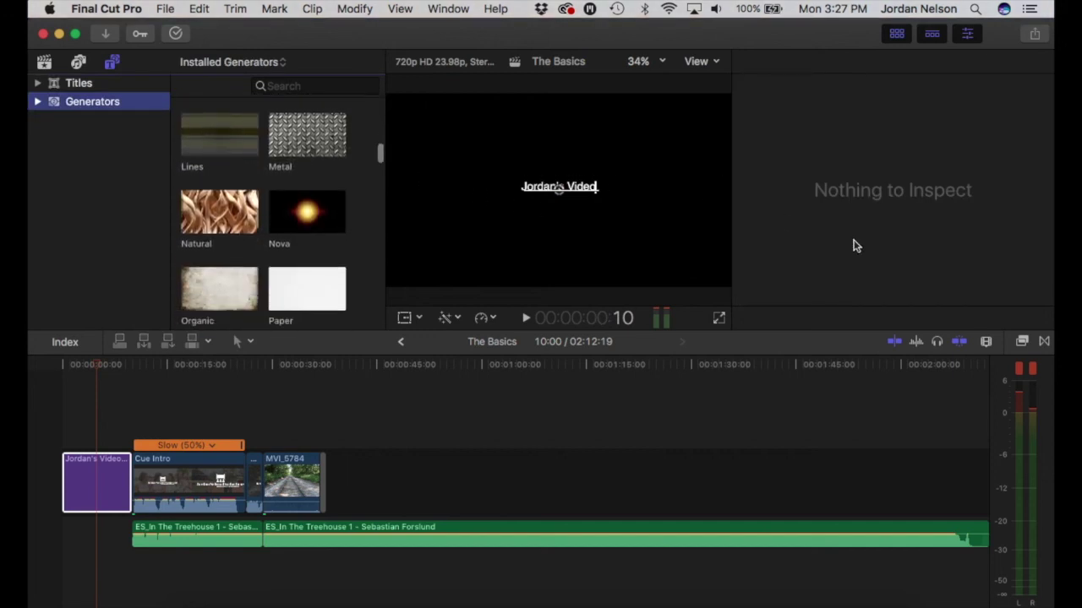
Step: Review the slowed Cue Intro clip's video effect and compositing parameters, followed by its audio enhancements
{"action": "left_click", "coordinate": [174, 507]}
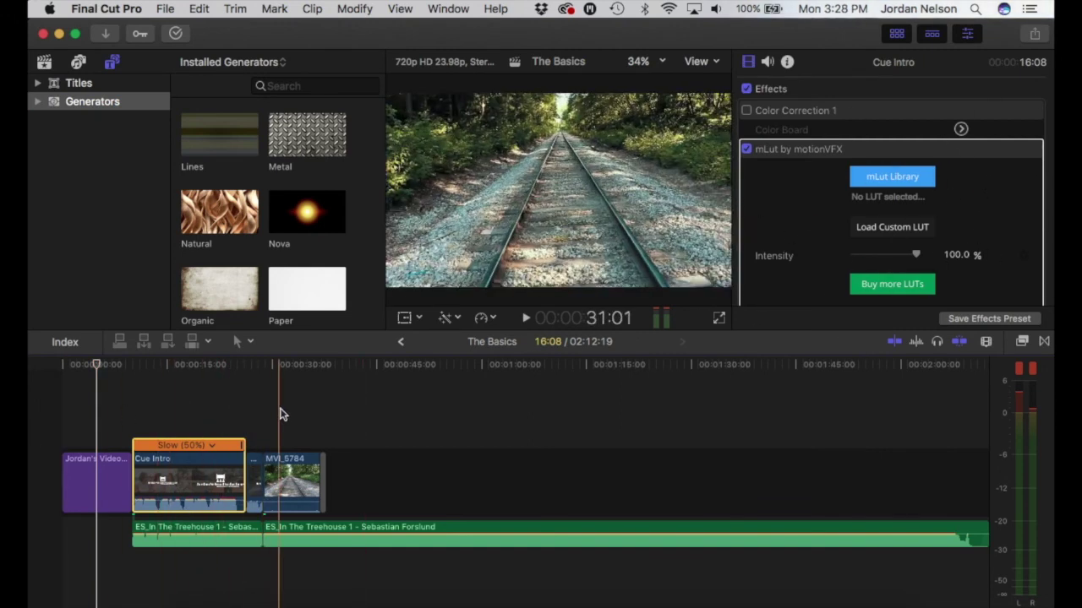
{"action": "scroll", "coordinate": [887, 179], "scroll_direction": "down", "scroll_amount": 5}
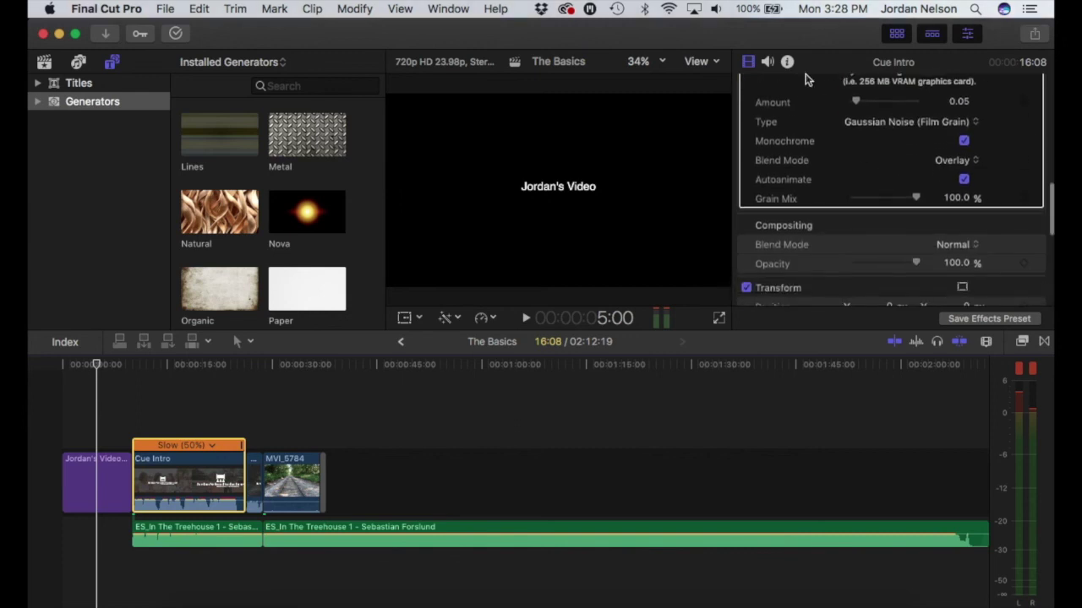
{"action": "left_click", "coordinate": [767, 62]}
{"action": "scroll", "coordinate": [878, 179], "scroll_direction": "down", "scroll_amount": 3}
{"action": "scroll", "coordinate": [878, 179], "scroll_direction": "down", "scroll_amount": 3}
{"action": "scroll", "coordinate": [878, 179], "scroll_direction": "up", "scroll_amount": 6}
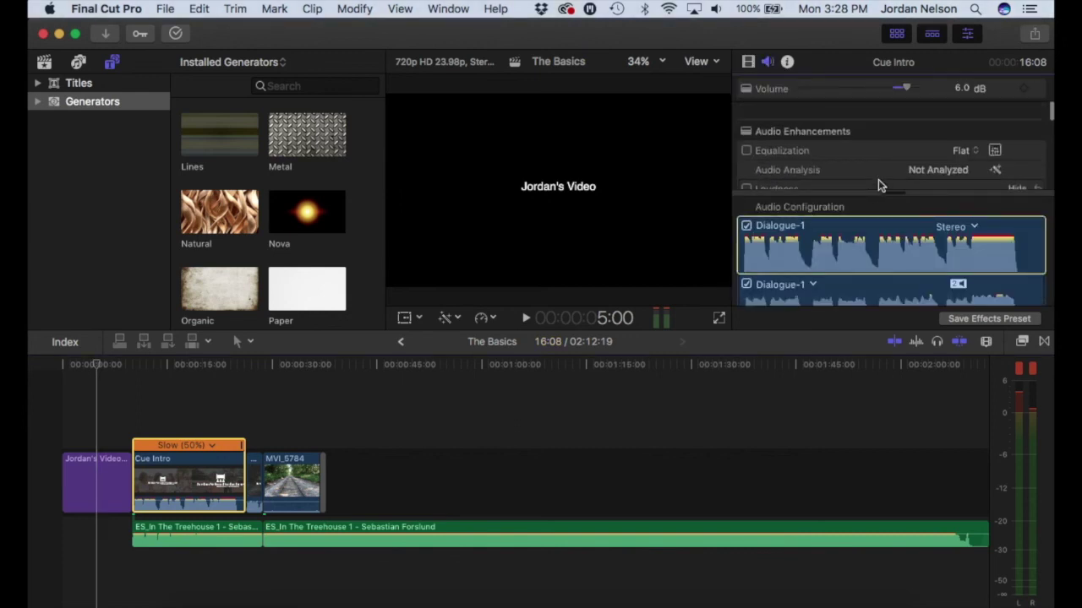
Step: Review the color and audio enhancement, transform and retiming options available for the Cue Intro clip
{"action": "left_click", "coordinate": [446, 318]}
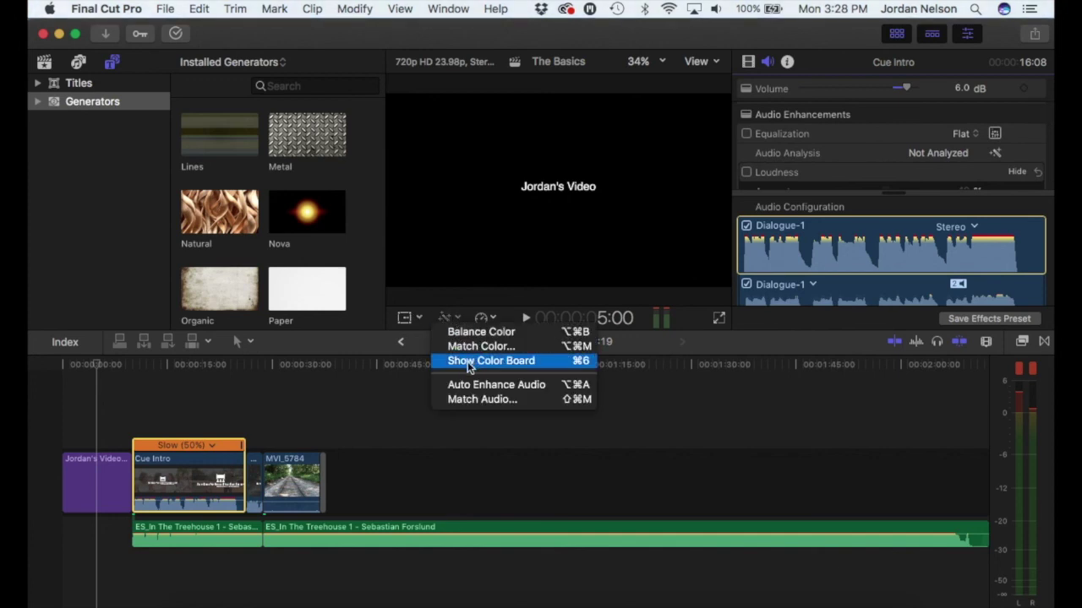
{"action": "left_click", "coordinate": [459, 320]}
{"action": "left_click", "coordinate": [419, 318]}
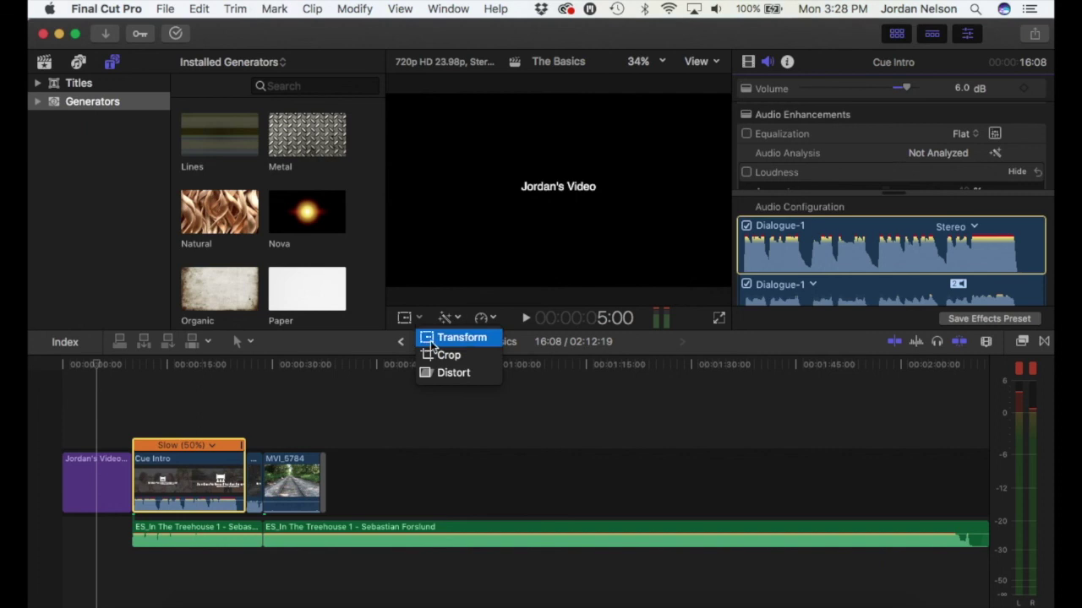
{"action": "left_click", "coordinate": [417, 319]}
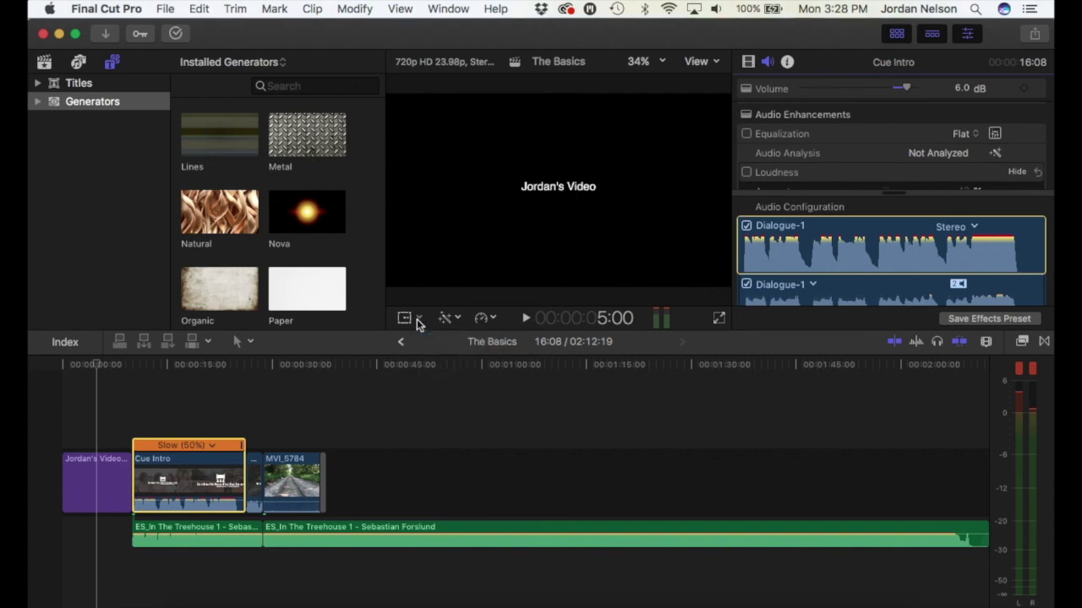
{"action": "left_click", "coordinate": [484, 319]}
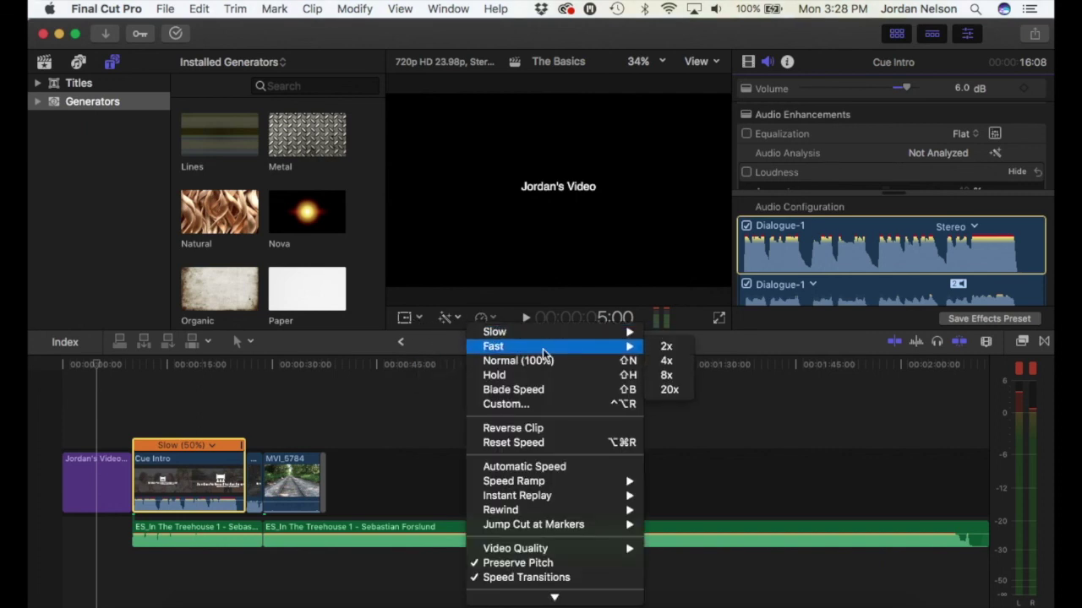
{"action": "left_click", "coordinate": [493, 322]}
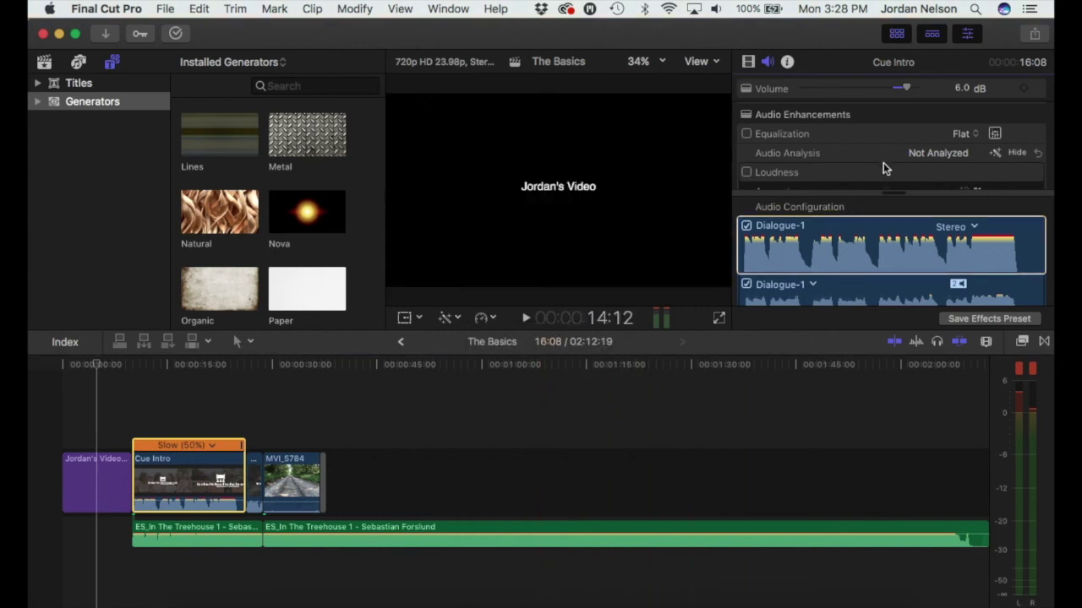
Step: Browse the video and audio categories of the installed effects
{"action": "left_click", "coordinate": [1021, 342]}
{"action": "scroll", "coordinate": [736, 439], "scroll_direction": "down", "scroll_amount": 3}
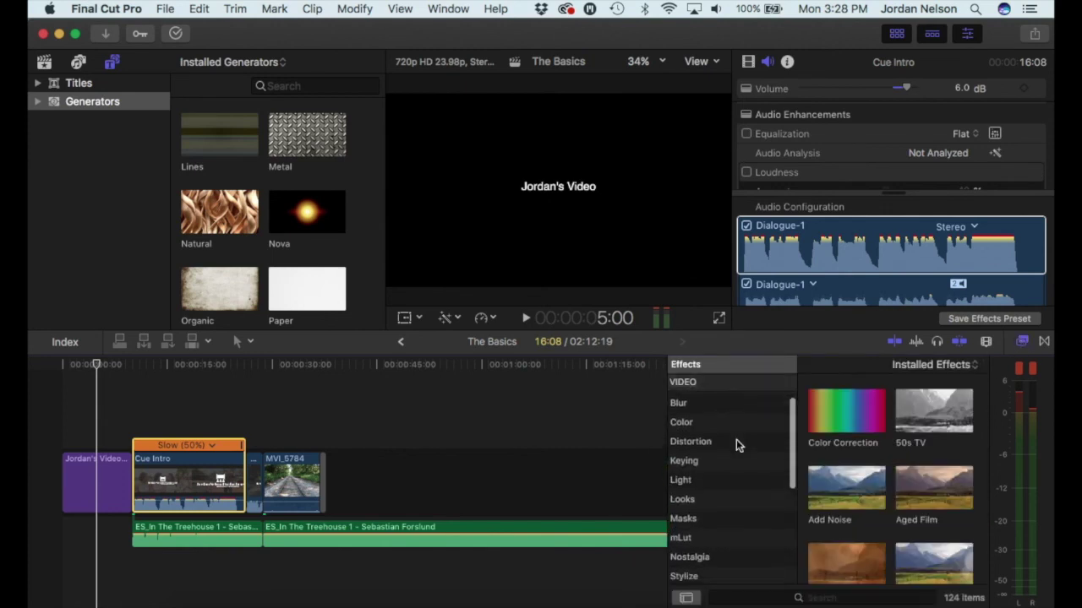
{"action": "scroll", "coordinate": [736, 440], "scroll_direction": "down", "scroll_amount": 10}
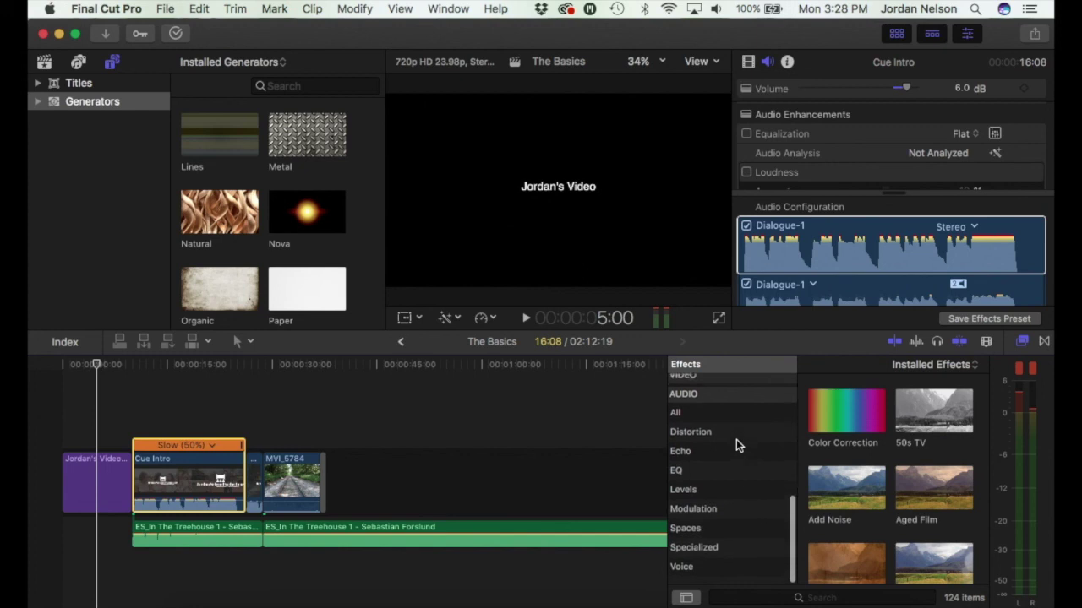
{"action": "scroll", "coordinate": [736, 439], "scroll_direction": "up", "scroll_amount": 12}
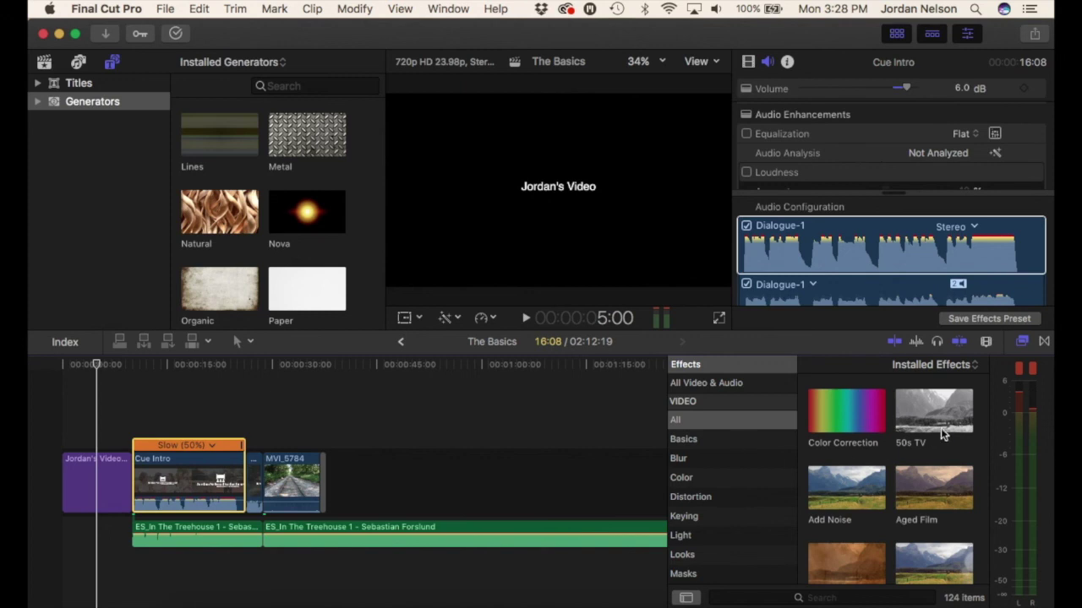
Step: View the installed Dissolves transitions, move the playhead onto MVI_5784 and close the transitions
{"action": "left_click", "coordinate": [1044, 341]}
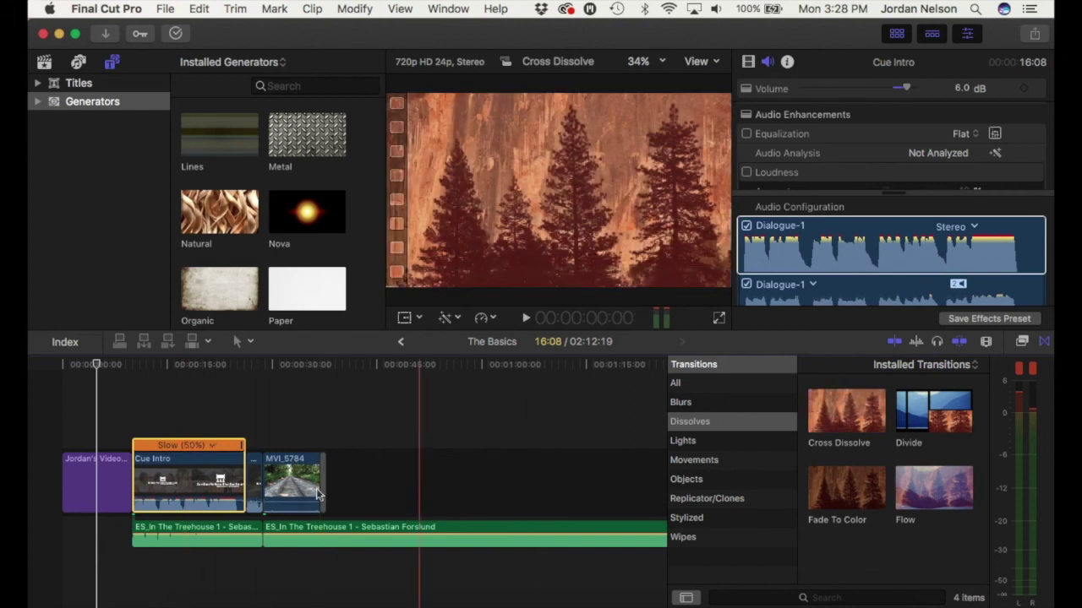
{"action": "left_click", "coordinate": [215, 366]}
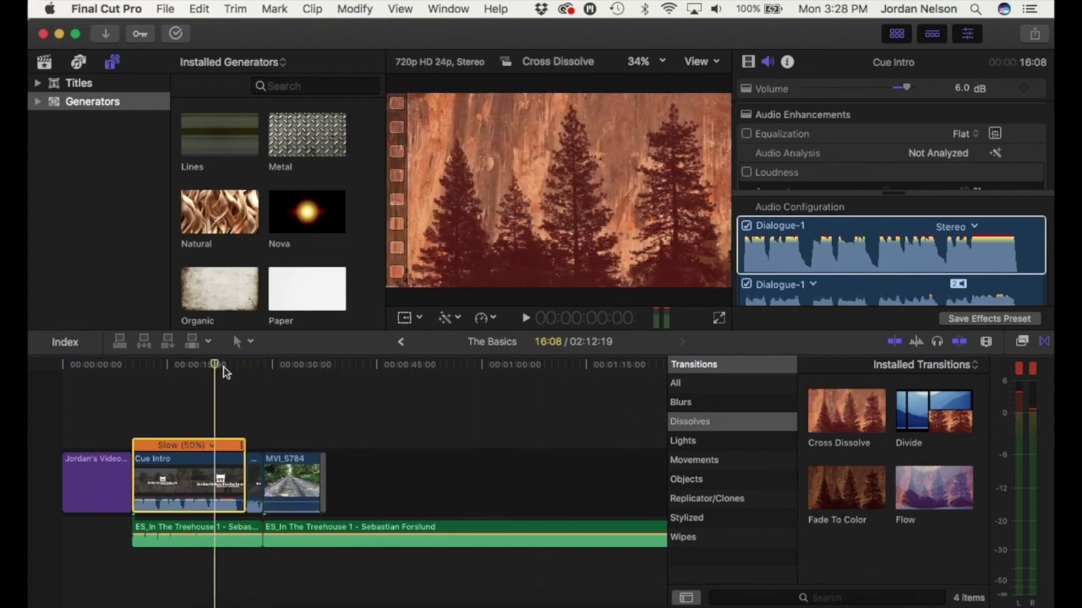
{"action": "left_click", "coordinate": [286, 366]}
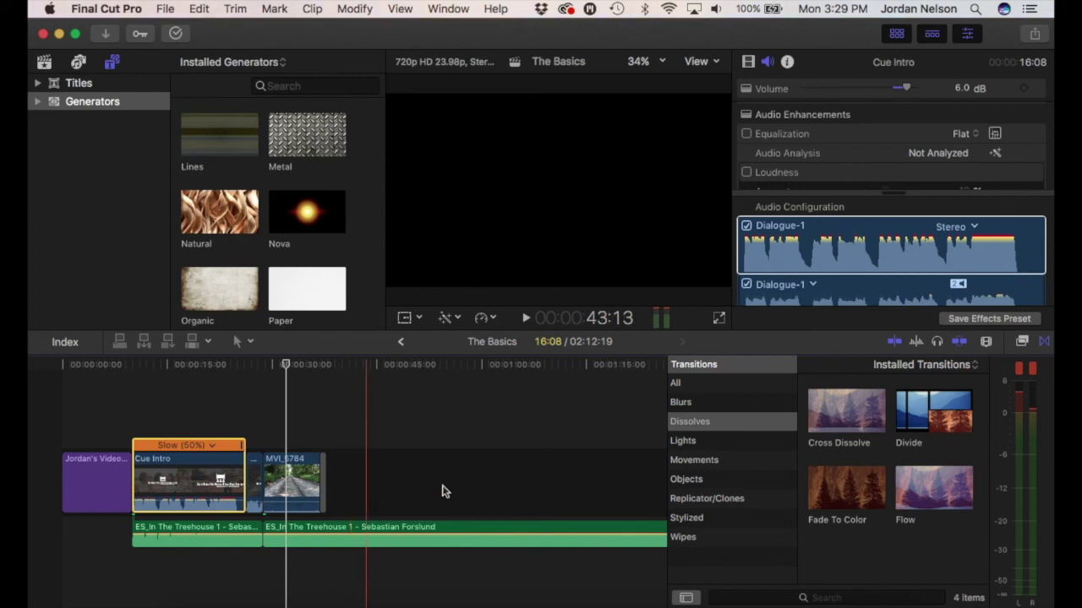
{"action": "left_click", "coordinate": [1046, 341]}
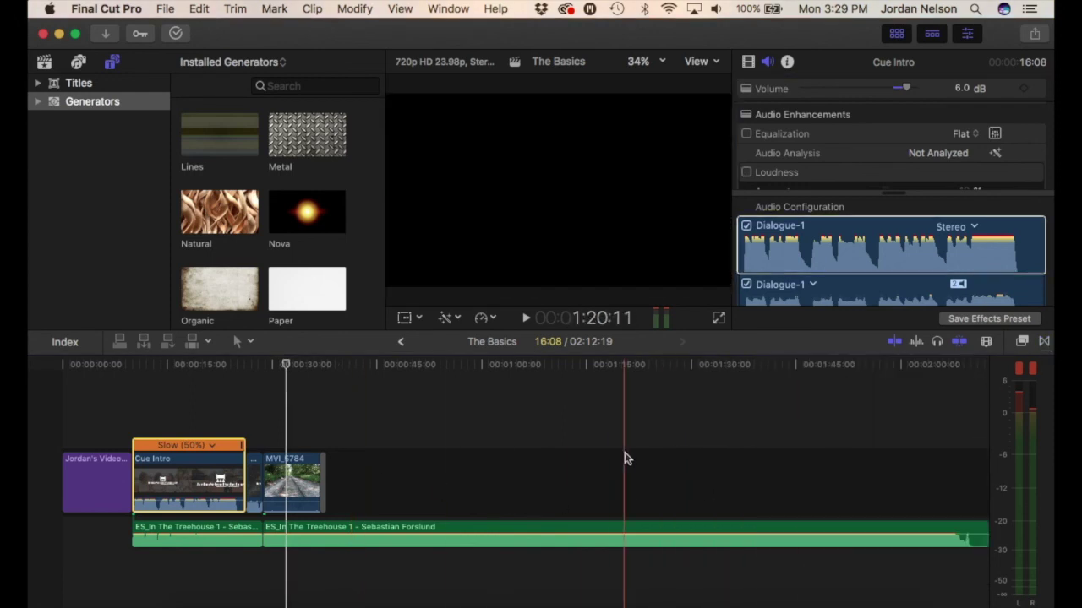